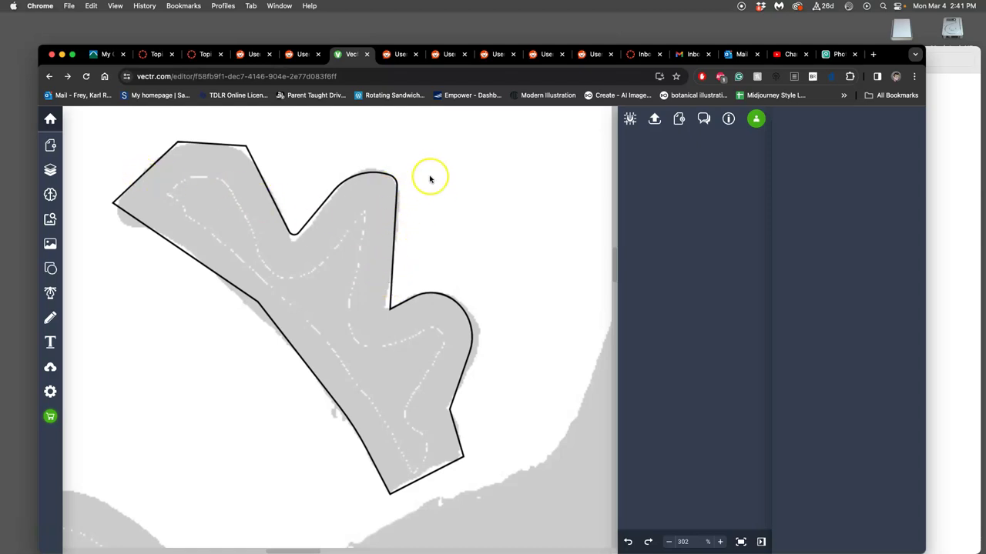
- Round the sharp notch between the wing's lobes into a curve
{"action": "left_click", "coordinate": [395, 185]}
{"action": "double_click", "coordinate": [395, 184]}
{"action": "left_click", "coordinate": [294, 239]}
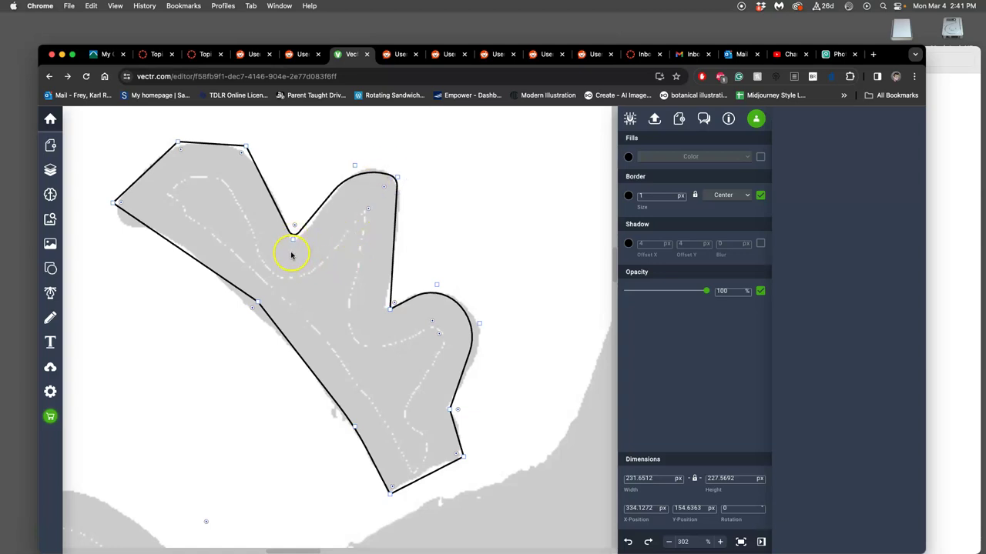
{"action": "left_click_drag", "start_coordinate": [291, 255], "coordinate": [284, 245]}
{"action": "left_click", "coordinate": [374, 224]}
- Move the notch, inner notch and top-right lobe points onto the sketch, and curve the long left edge
{"action": "left_click", "coordinate": [394, 217]}
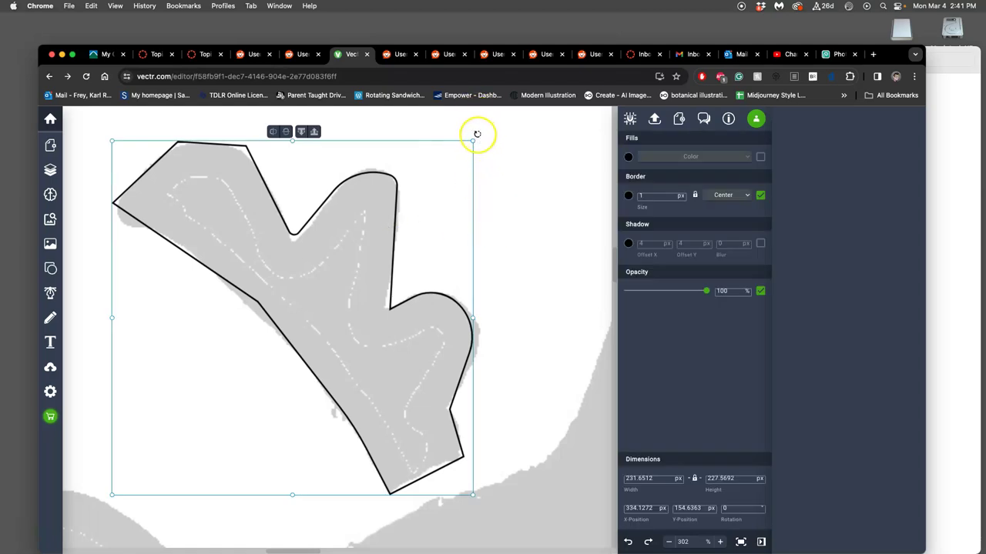
{"action": "double_click", "coordinate": [395, 203]}
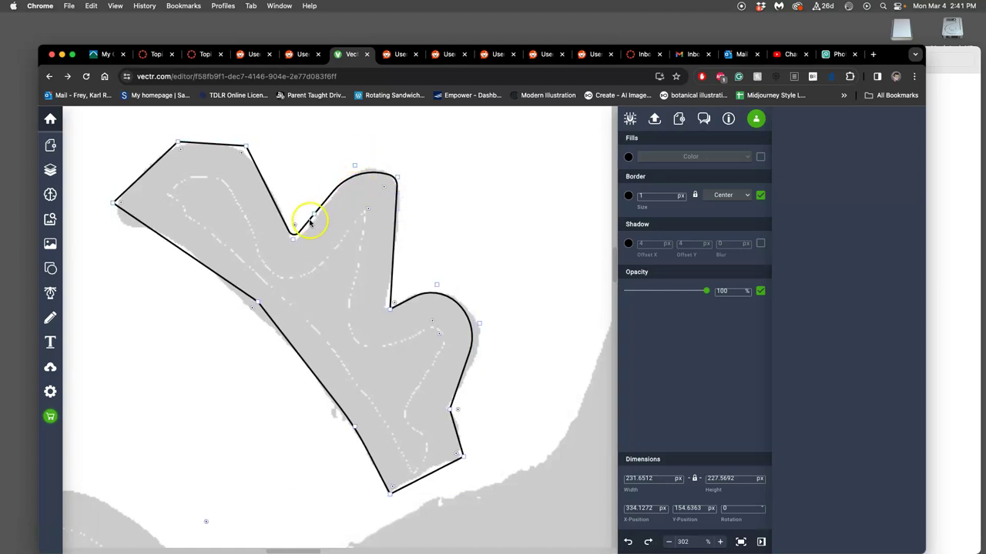
{"action": "left_click_drag", "start_coordinate": [294, 241], "coordinate": [294, 246]}
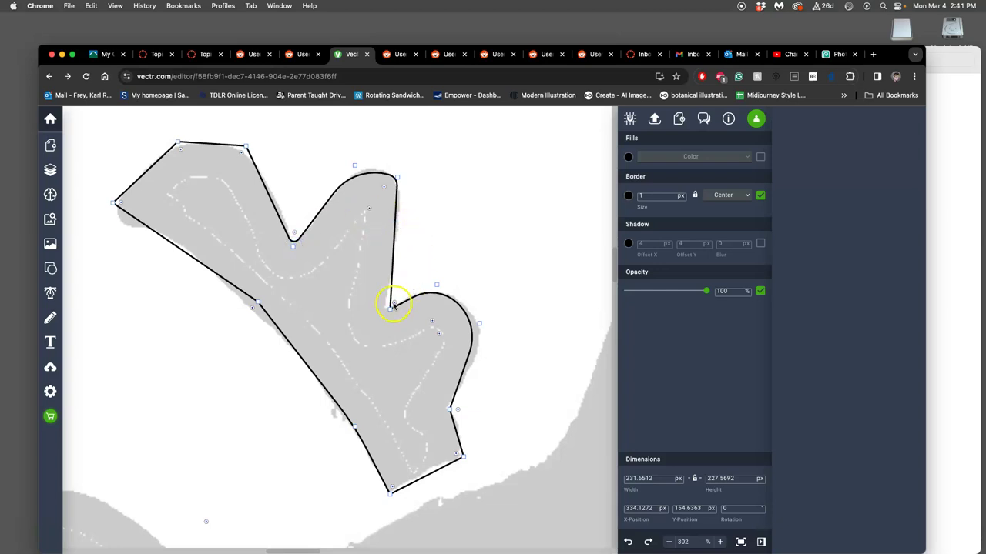
{"action": "left_click_drag", "start_coordinate": [390, 309], "coordinate": [385, 306]}
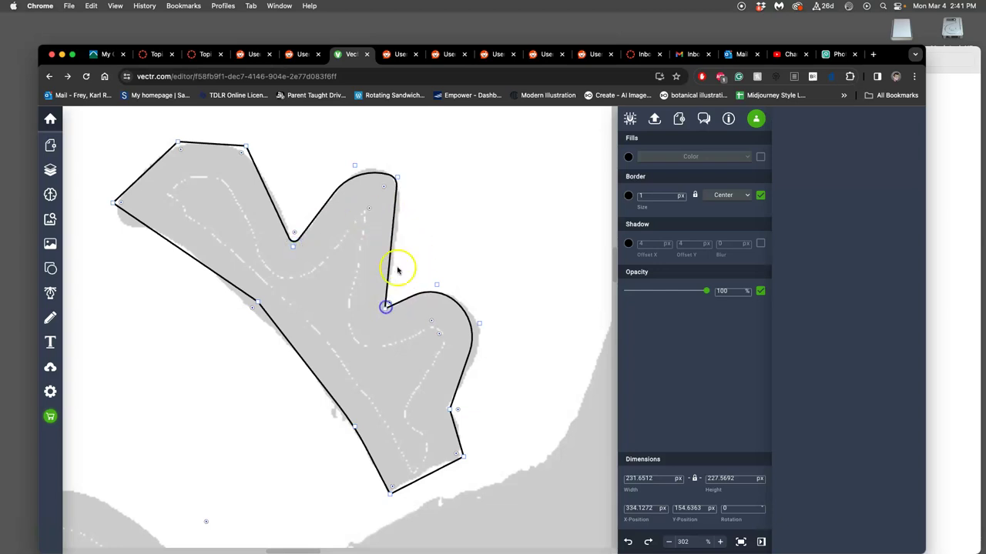
{"action": "left_click_drag", "start_coordinate": [397, 179], "coordinate": [401, 179]}
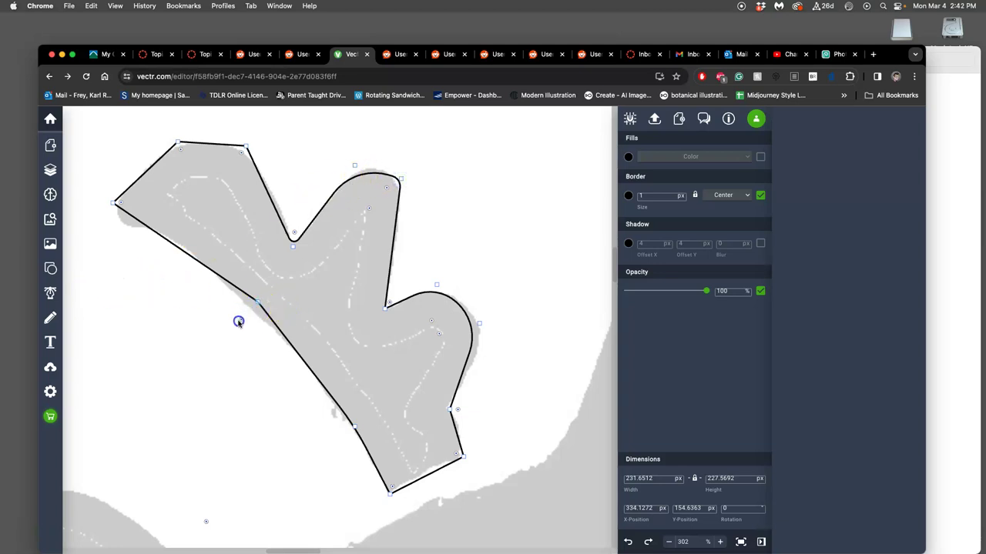
{"action": "mouse_move", "coordinate": [236, 323]}
{"action": "left_mouse_down"}
{"action": "mouse_move", "coordinate": [139, 395]}
{"action": "mouse_move", "coordinate": [71, 428]}
{"action": "mouse_move", "coordinate": [220, 330]}
{"action": "left_mouse_up"}
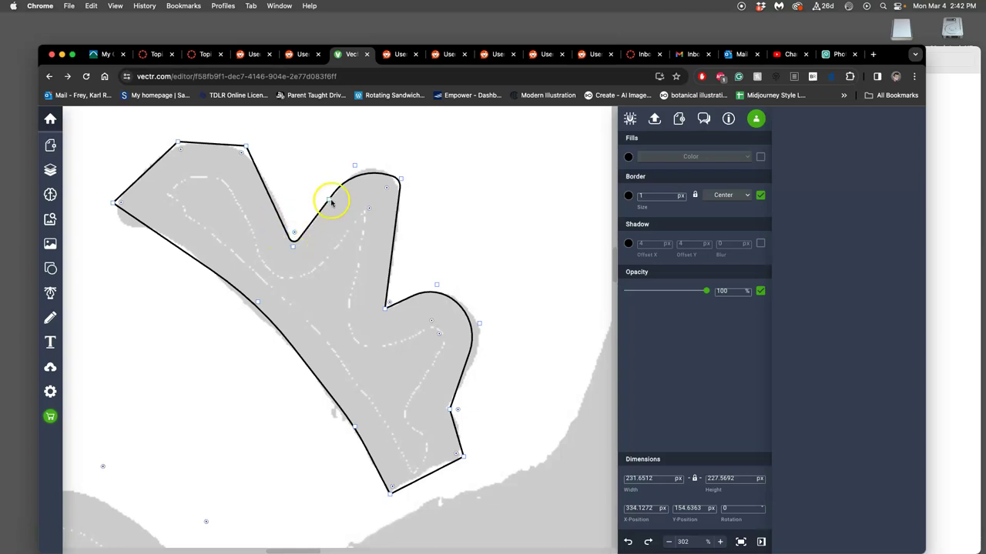
- Curve the top edge and round the top-left and left corners, narrowing the outline to 221.35 px
{"action": "left_click", "coordinate": [371, 198]}
{"action": "left_click_drag", "start_coordinate": [450, 410], "coordinate": [486, 410]}
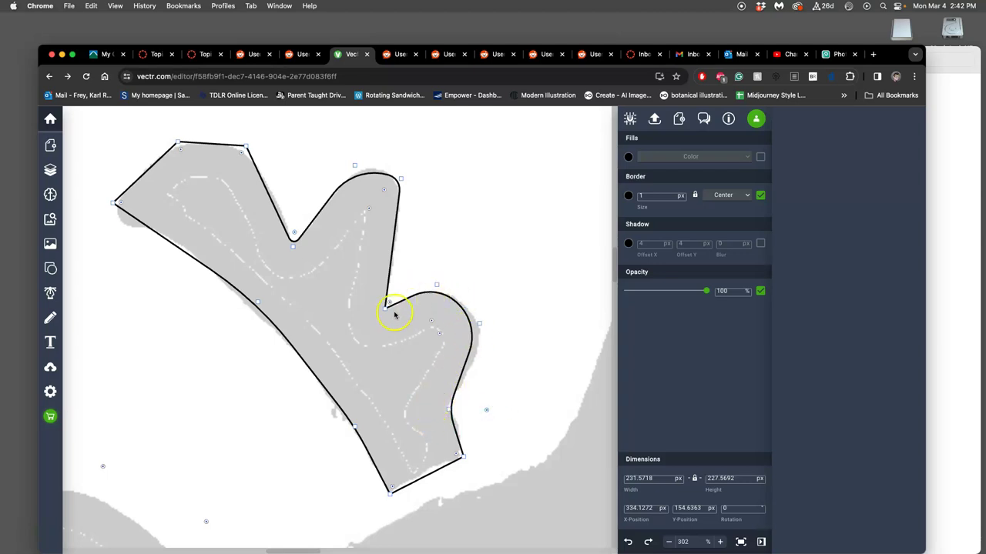
{"action": "left_click_drag", "start_coordinate": [242, 151], "coordinate": [221, 192]}
{"action": "left_click_drag", "start_coordinate": [178, 145], "coordinate": [224, 224]}
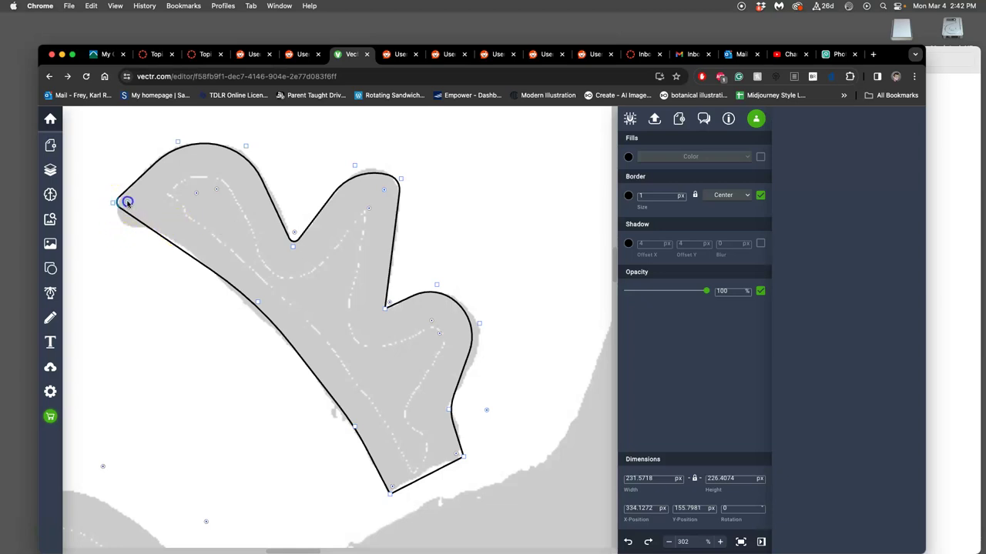
{"action": "mouse_move", "coordinate": [131, 202]}
{"action": "left_mouse_down"}
{"action": "mouse_move", "coordinate": [155, 199]}
{"action": "mouse_move", "coordinate": [147, 202]}
{"action": "left_mouse_up"}
{"action": "mouse_move", "coordinate": [353, 426]}
{"action": "left_mouse_down"}
{"action": "mouse_move", "coordinate": [392, 337]}
{"action": "mouse_move", "coordinate": [367, 352]}
{"action": "mouse_move", "coordinate": [357, 426]}
{"action": "left_mouse_up"}
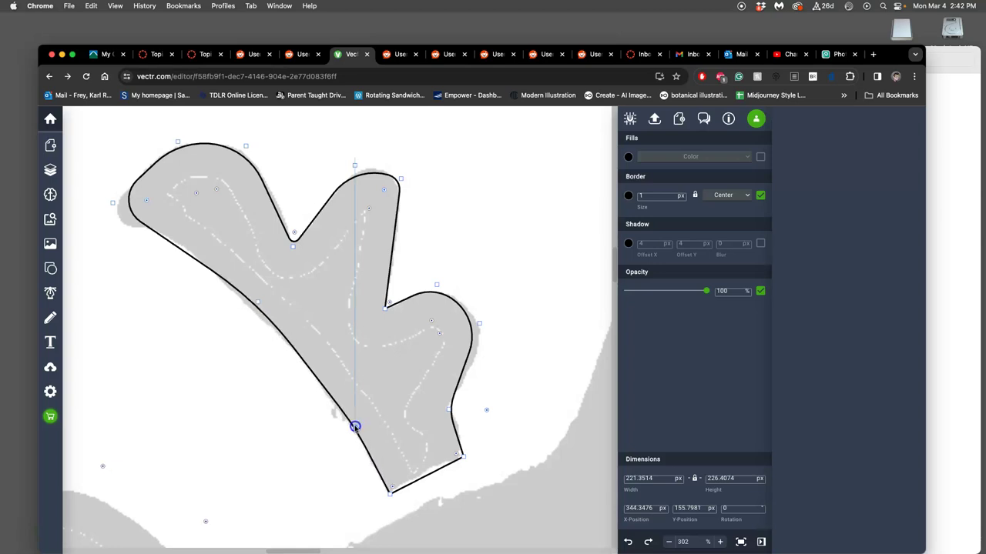
{"action": "left_click_drag", "start_coordinate": [392, 326], "coordinate": [303, 244]}
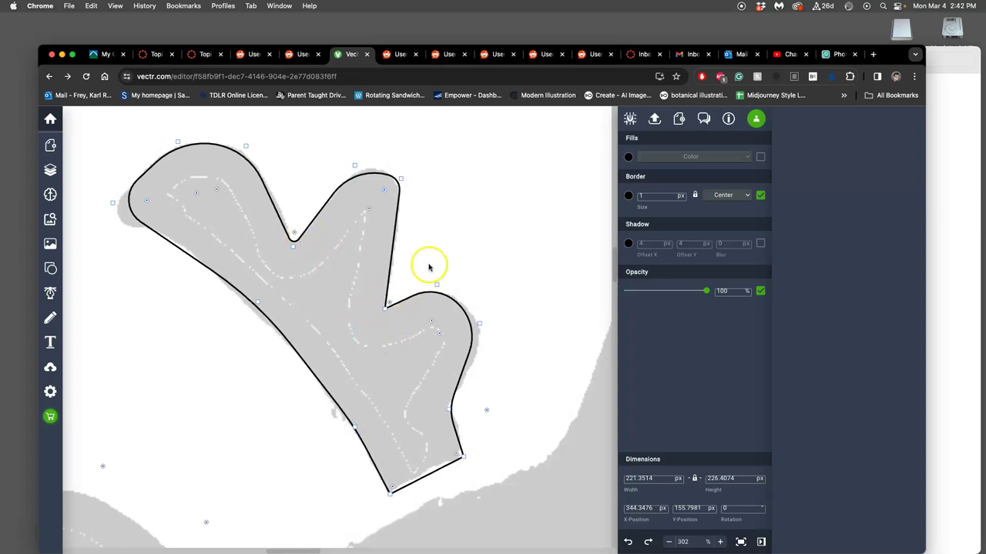
- Make the lower-right point smooth and adjust its handle to curve the bottom edge
{"action": "left_click", "coordinate": [462, 454]}
{"action": "double_click", "coordinate": [461, 454]}
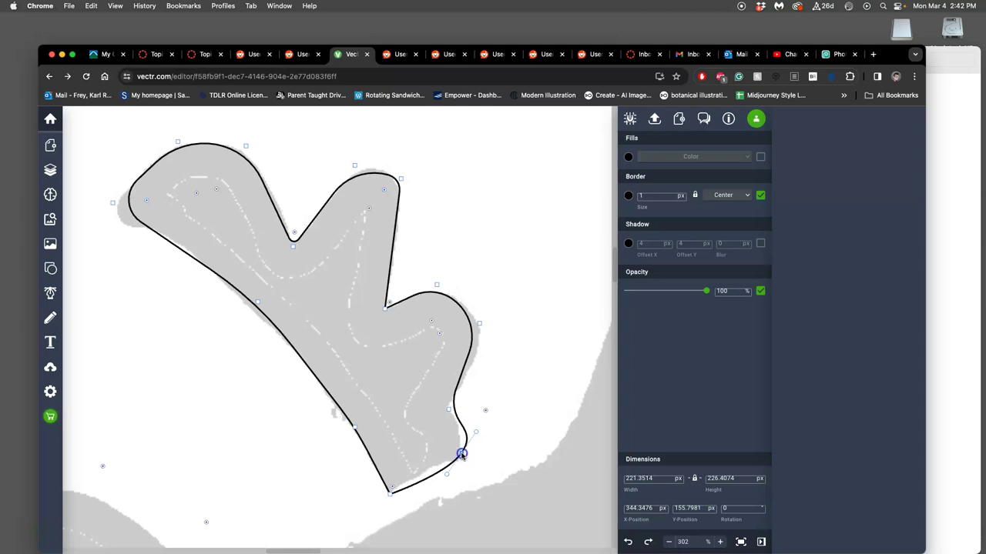
{"action": "key", "text": "Escape"}
{"action": "key", "text": "Escape"}
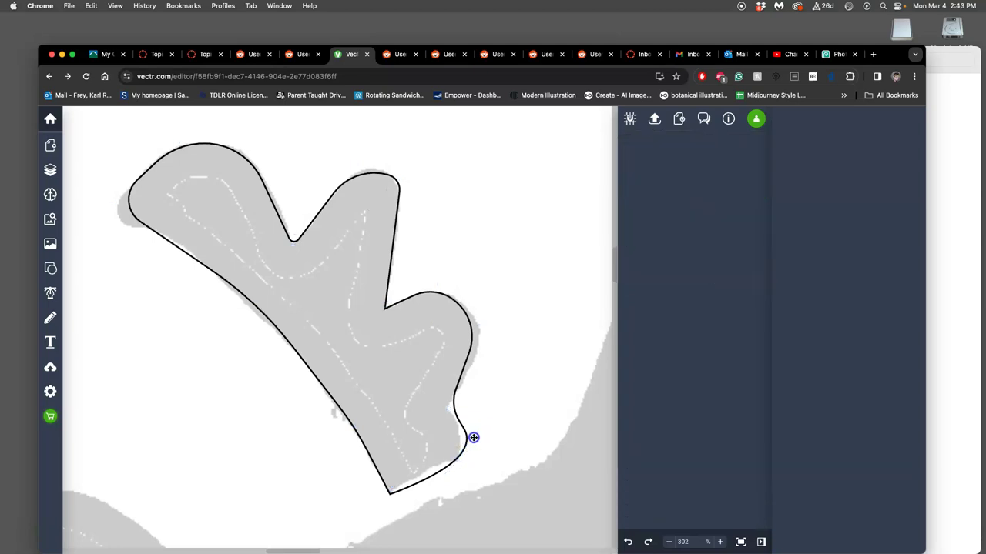
{"action": "key", "text": "super+z"}
{"action": "left_click", "coordinate": [474, 449]}
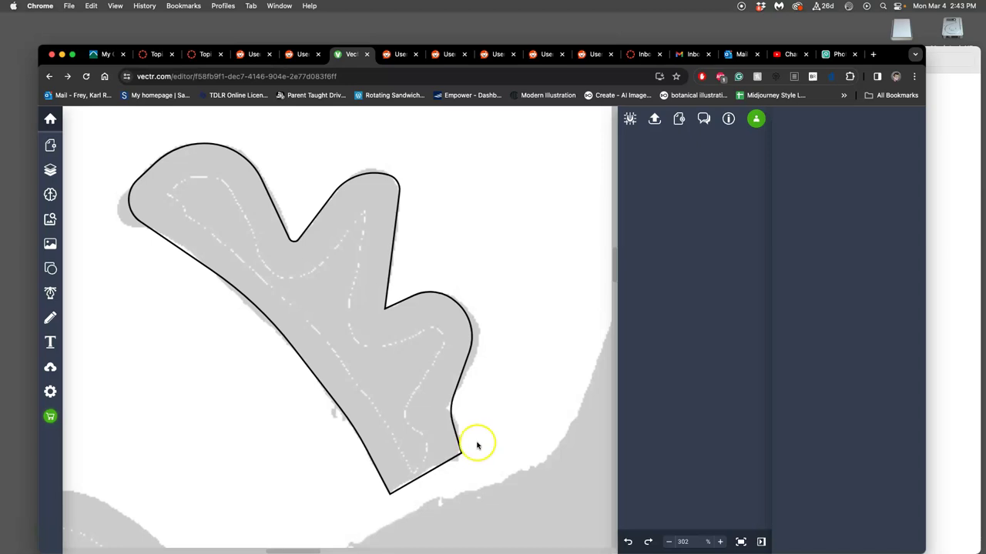
{"action": "left_click", "coordinate": [461, 453]}
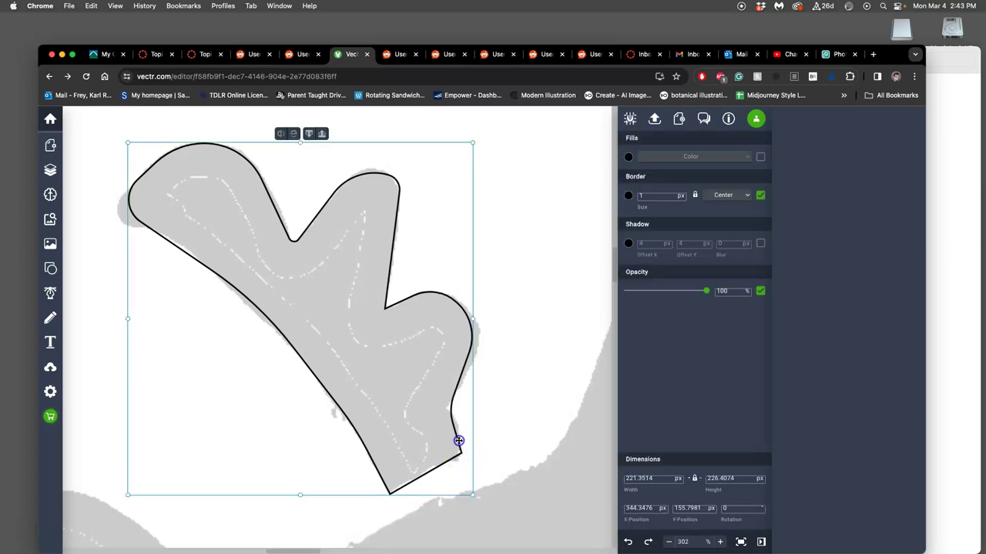
{"action": "double_click", "coordinate": [458, 440]}
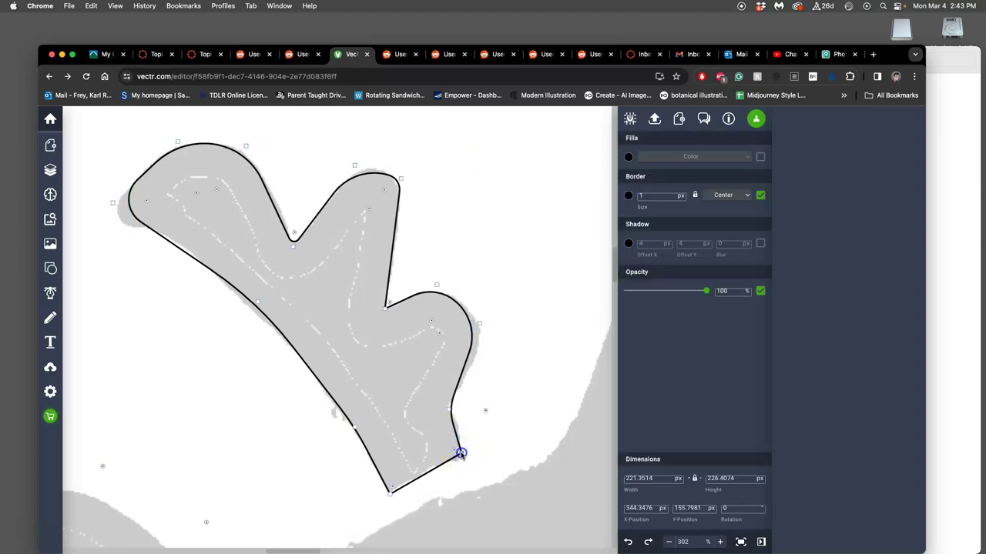
{"action": "double_click", "coordinate": [461, 453]}
{"action": "double_click", "coordinate": [461, 453]}
{"action": "double_click", "coordinate": [460, 454]}
{"action": "left_click", "coordinate": [480, 434]}
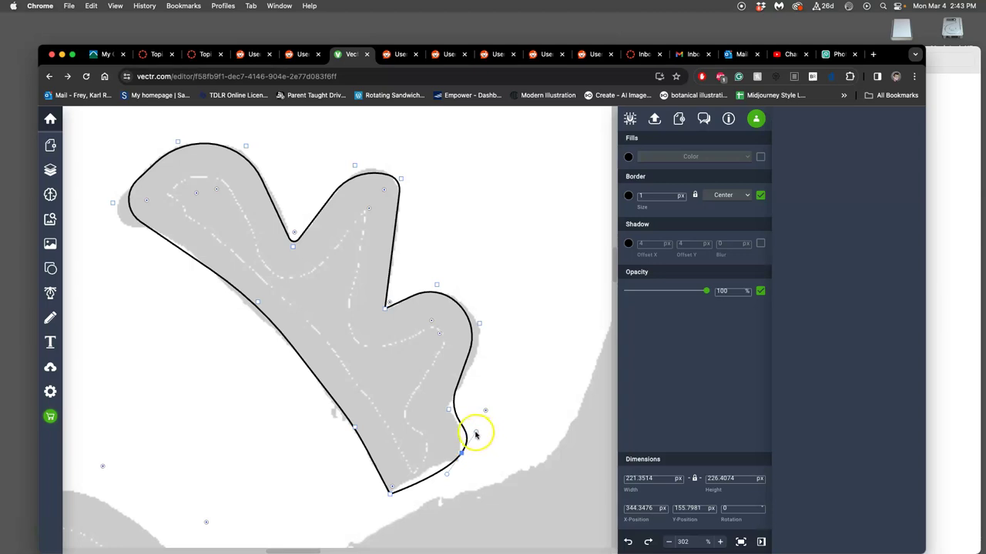
{"action": "left_click_drag", "start_coordinate": [473, 437], "coordinate": [470, 439]}
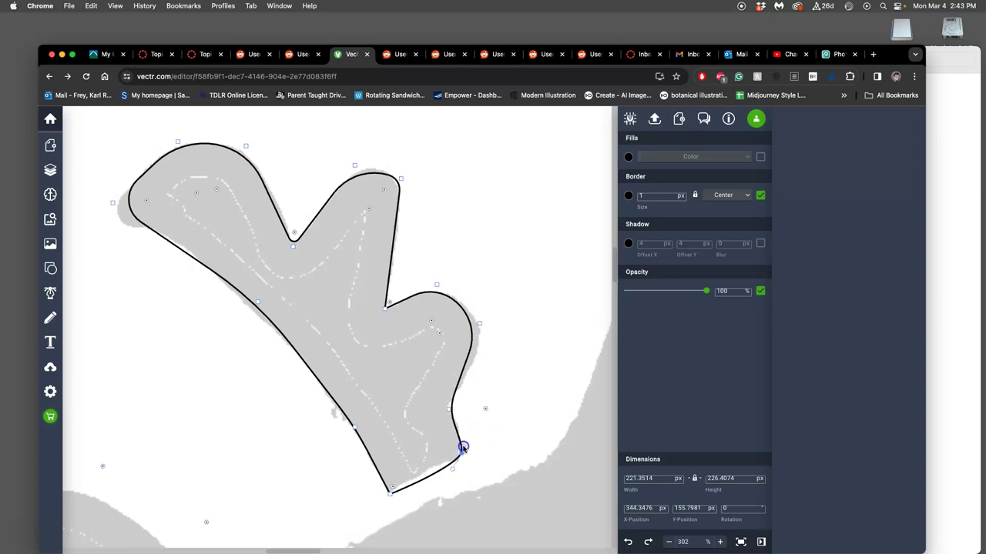
- Move the right-side point up-left and swell the right bulge outward to the sketch
{"action": "left_click", "coordinate": [451, 410]}
{"action": "left_click_drag", "start_coordinate": [449, 409], "coordinate": [446, 407]}
{"action": "left_click", "coordinate": [479, 325]}
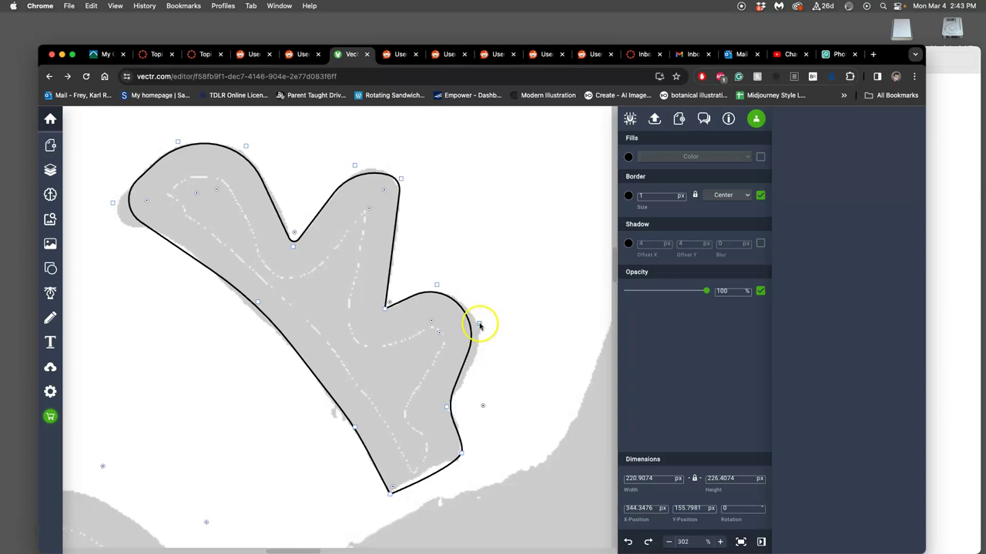
{"action": "left_click_drag", "start_coordinate": [479, 325], "coordinate": [489, 325]}
{"action": "left_click_drag", "start_coordinate": [492, 388], "coordinate": [487, 397]}
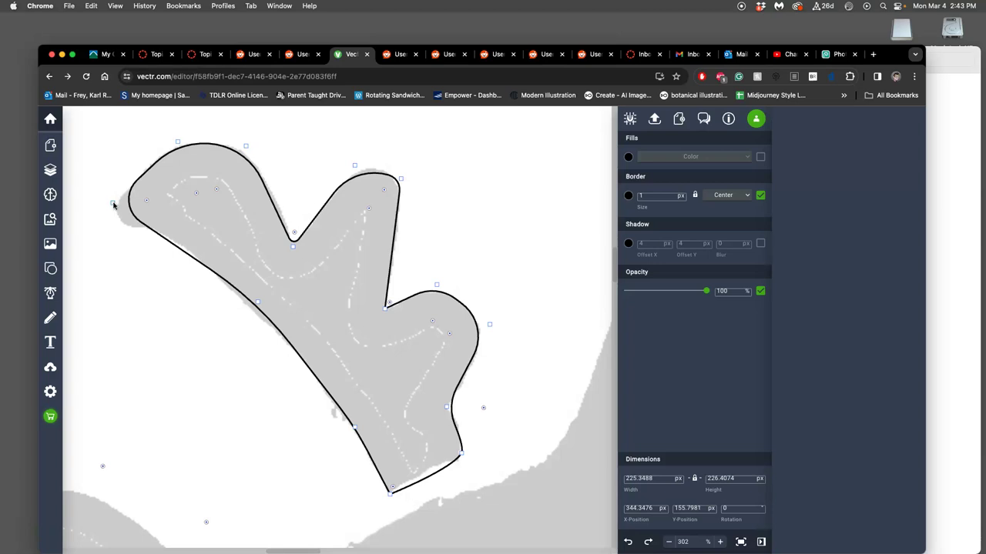
- Reshape the left tip's curves and pull the tip in onto the sketch, making it 226.59 × 226.39 px
{"action": "left_click_drag", "start_coordinate": [114, 205], "coordinate": [103, 207]}
{"action": "left_click_drag", "start_coordinate": [258, 302], "coordinate": [234, 273]}
{"action": "left_click_drag", "start_coordinate": [115, 207], "coordinate": [103, 209]}
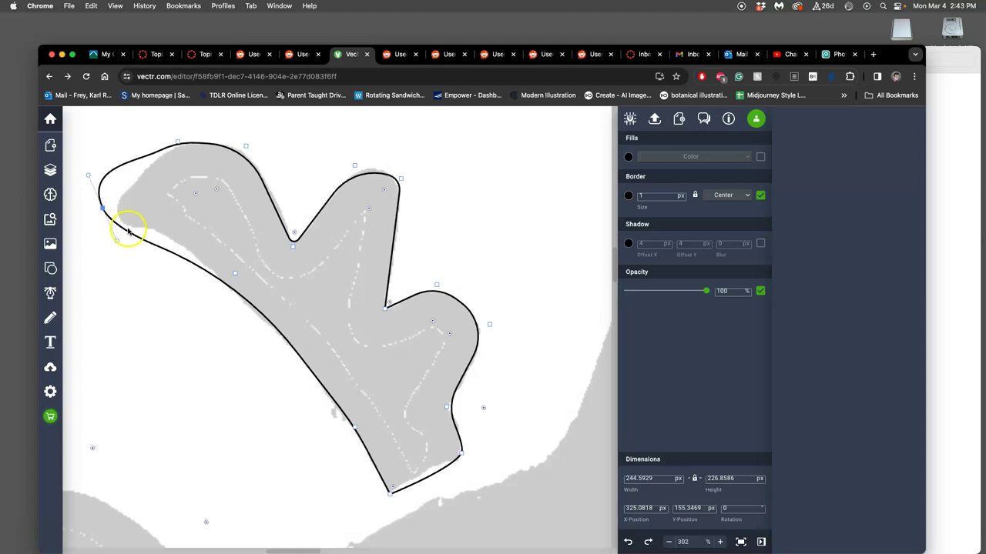
{"action": "left_click_drag", "start_coordinate": [118, 242], "coordinate": [124, 216]}
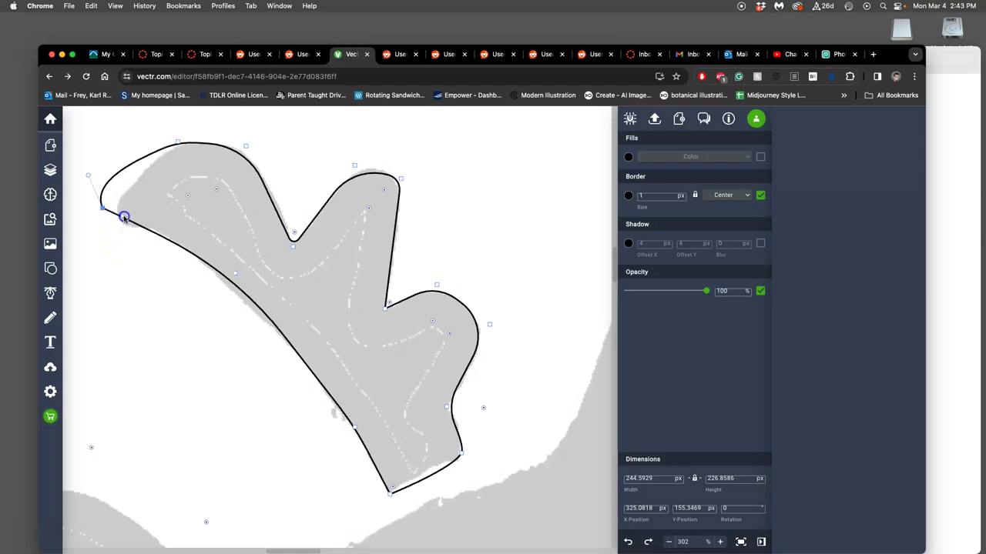
{"action": "mouse_move", "coordinate": [88, 175]}
{"action": "left_mouse_down"}
{"action": "mouse_move", "coordinate": [95, 173]}
{"action": "mouse_move", "coordinate": [85, 173]}
{"action": "mouse_move", "coordinate": [92, 183]}
{"action": "mouse_move", "coordinate": [95, 167]}
{"action": "left_mouse_up"}
{"action": "left_click_drag", "start_coordinate": [102, 205], "coordinate": [118, 219]}
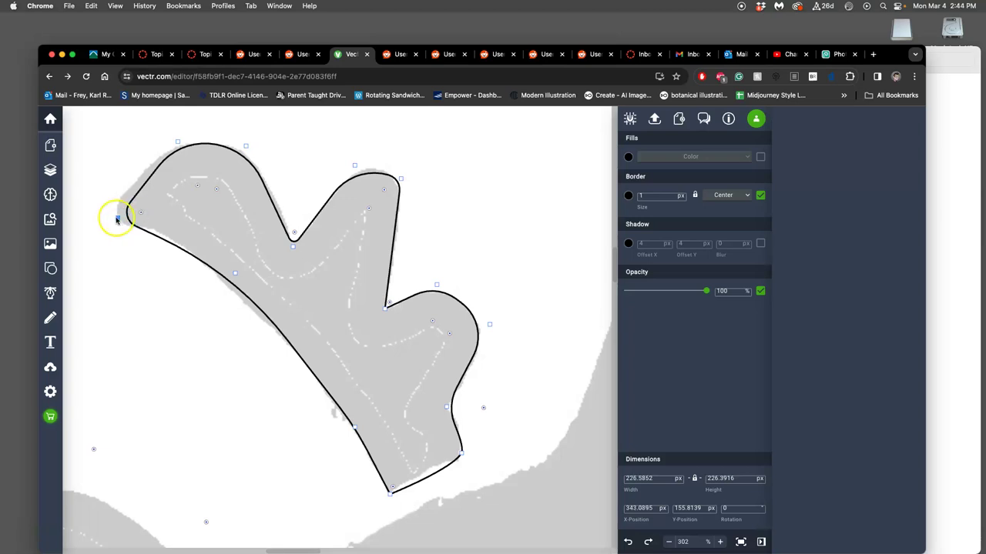
- Make the left tip a smooth point and refine its upper and lower curves
{"action": "double_click", "coordinate": [116, 219]}
{"action": "left_click_drag", "start_coordinate": [104, 185], "coordinate": [106, 196]}
{"action": "left_click_drag", "start_coordinate": [130, 250], "coordinate": [145, 221]}
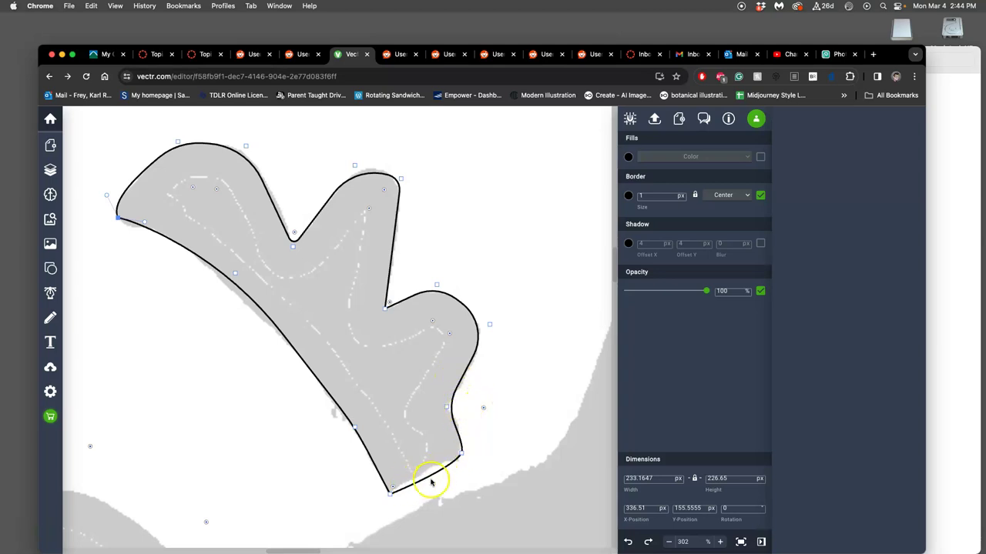
- Sharpen the lower-right corner and add a bottom-edge point, widening the shape to 233.16 × 226.65 px
{"action": "double_click", "coordinate": [461, 454]}
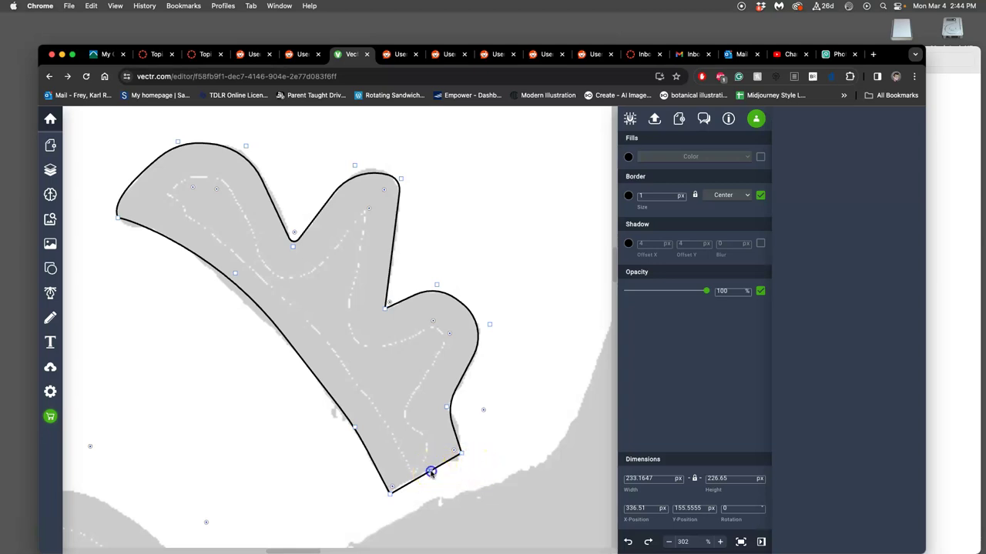
{"action": "left_click_drag", "start_coordinate": [432, 473], "coordinate": [429, 468]}
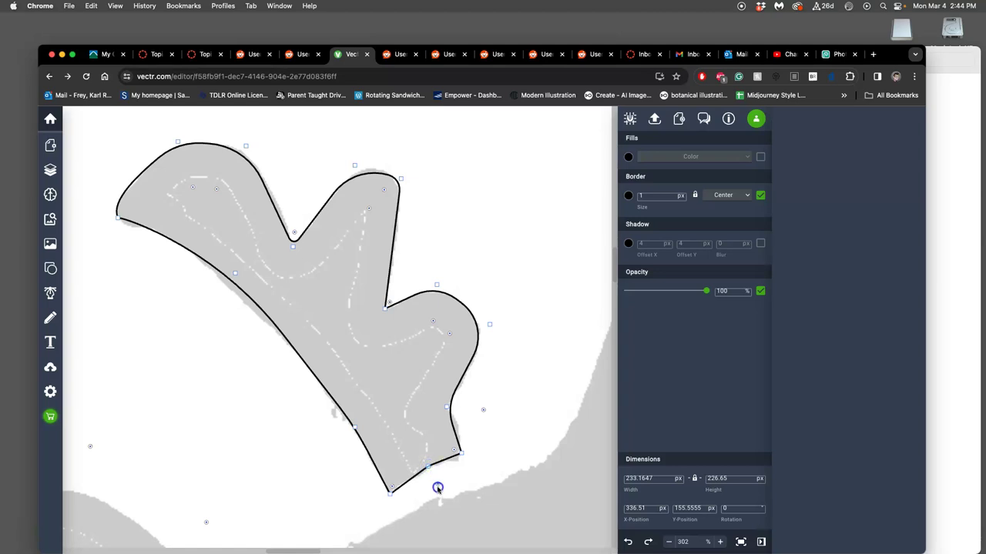
{"action": "left_click", "coordinate": [503, 475]}
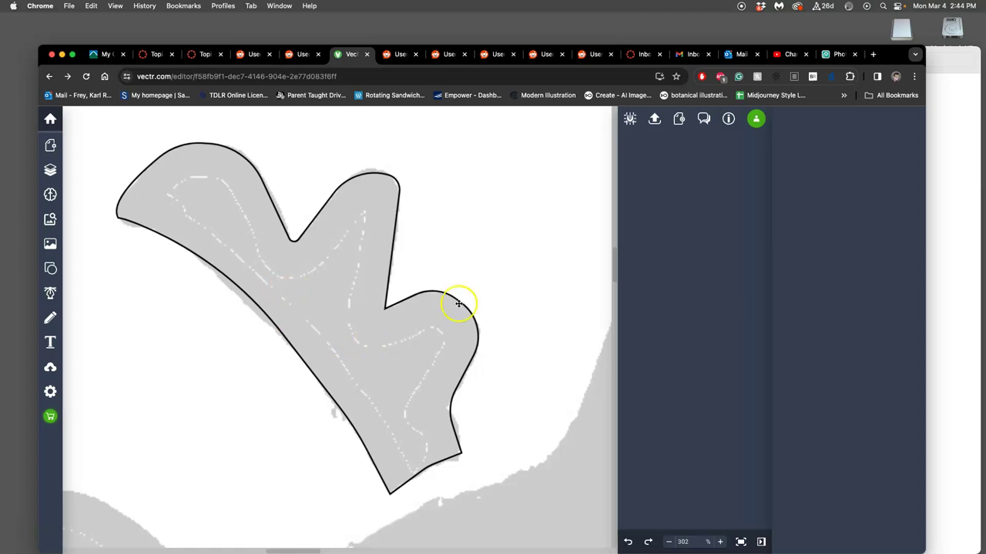
- Fill the wing shape solid black and remove its outline stroke
{"action": "left_click", "coordinate": [391, 304]}
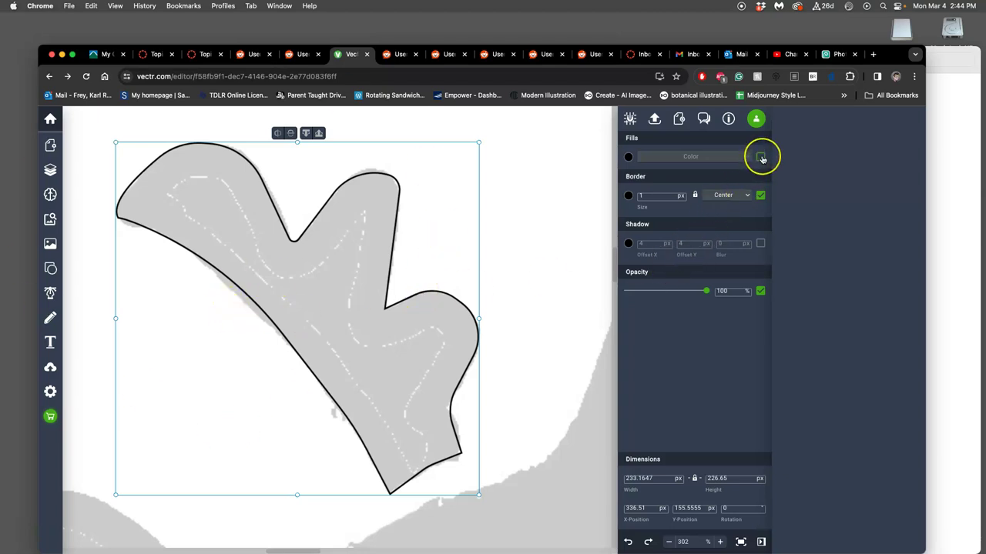
{"action": "left_click", "coordinate": [761, 157]}
{"action": "left_click", "coordinate": [760, 195]}
{"action": "left_click", "coordinate": [536, 310]}
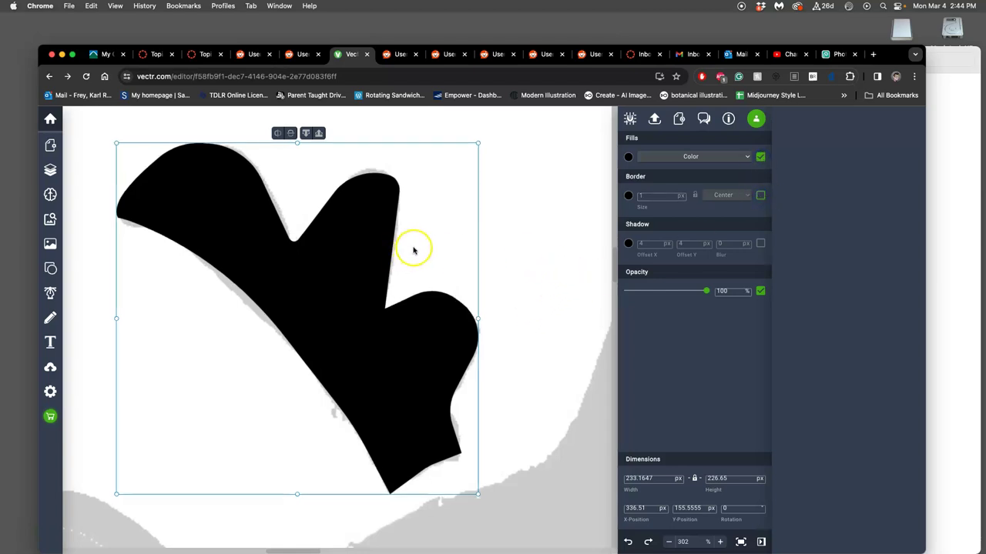
{"action": "left_click", "coordinate": [512, 248]}
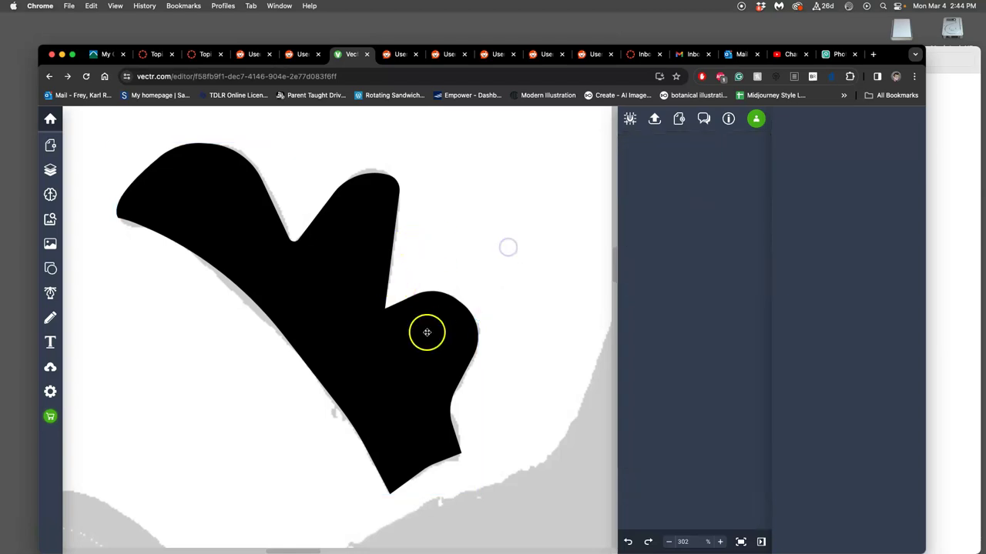
- In the Layers list, hide the Image layer to view the wing alone, then show it again
{"action": "left_click", "coordinate": [50, 169]}
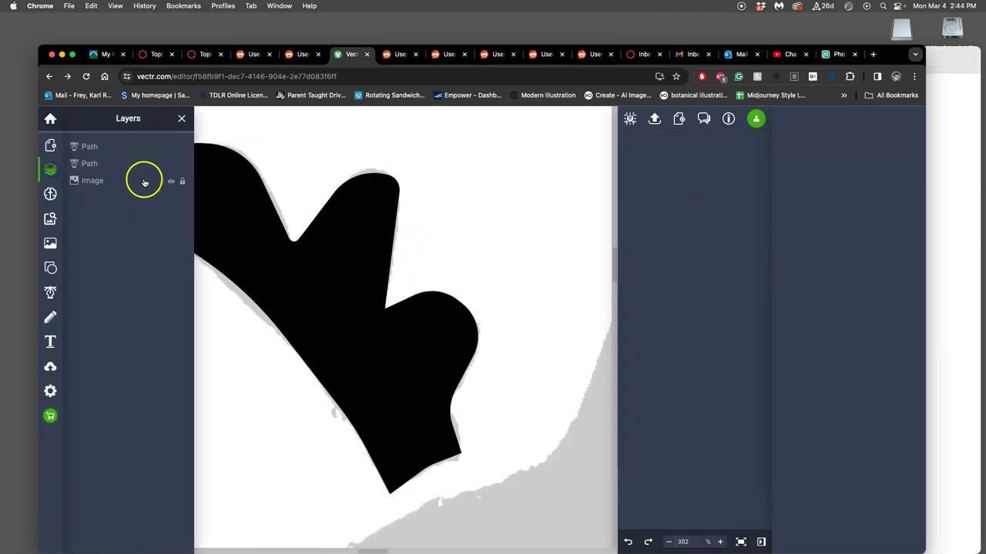
{"action": "left_click", "coordinate": [172, 183]}
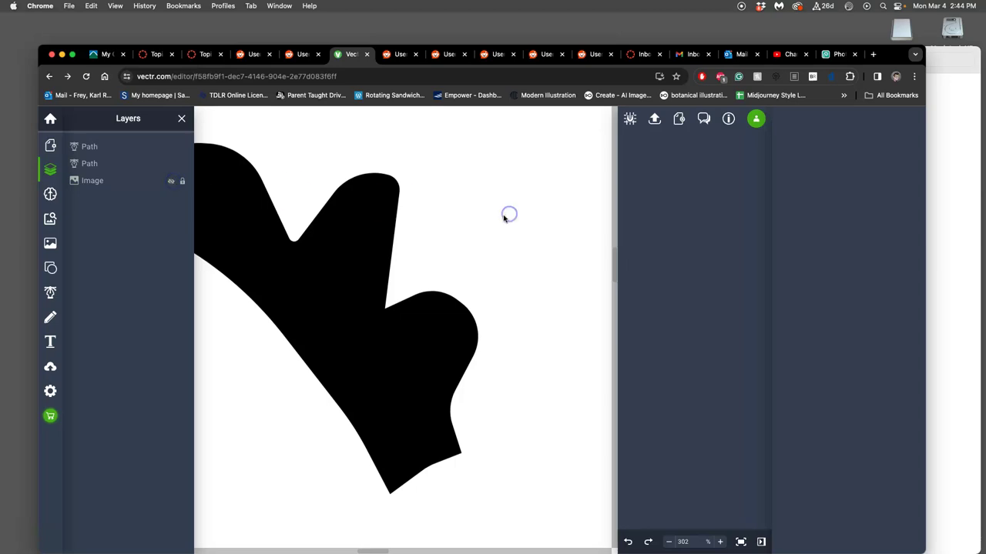
{"action": "scroll", "coordinate": [501, 220], "scroll_direction": "down", "scroll_amount": 10}
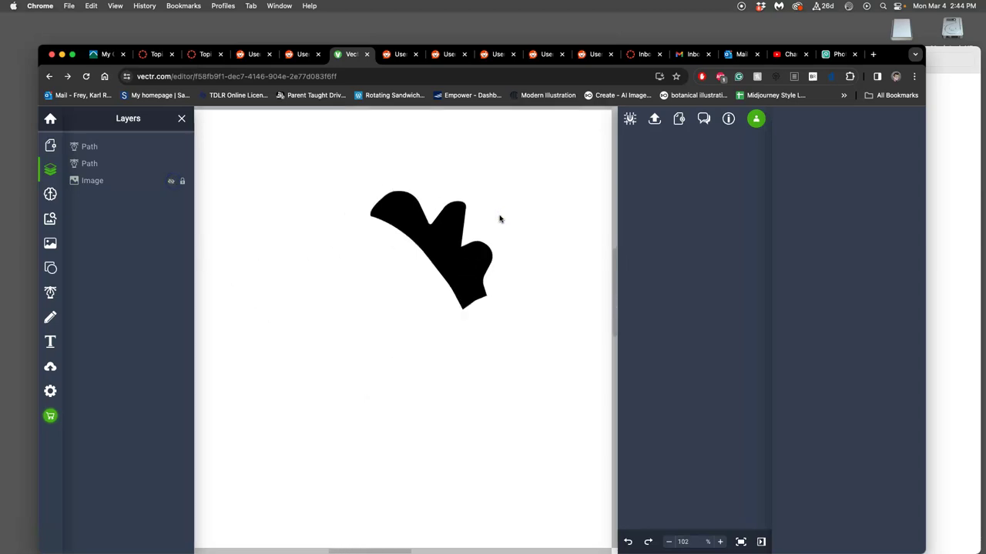
{"action": "scroll", "coordinate": [501, 221], "scroll_direction": "down", "scroll_amount": 3}
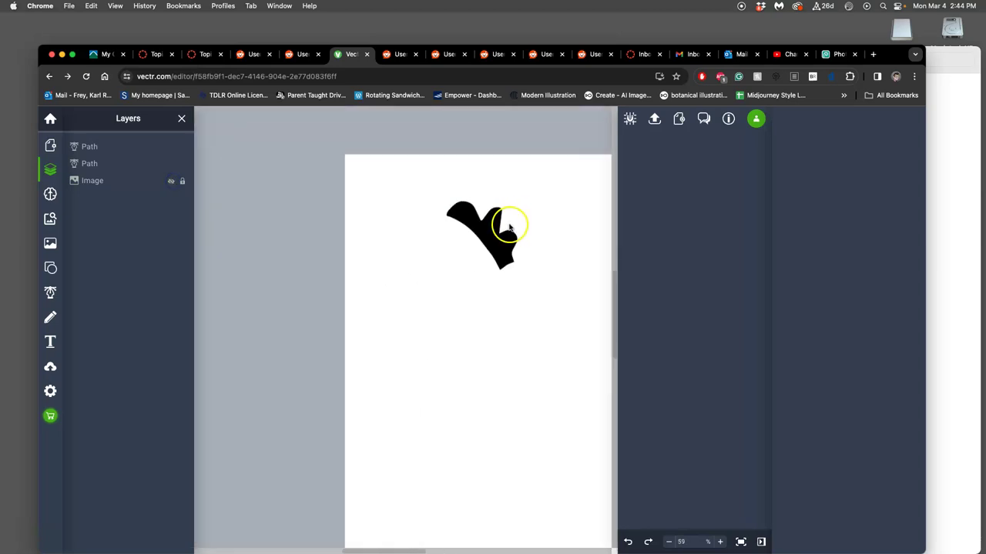
{"action": "scroll", "coordinate": [493, 239], "scroll_direction": "right", "scroll_amount": 1}
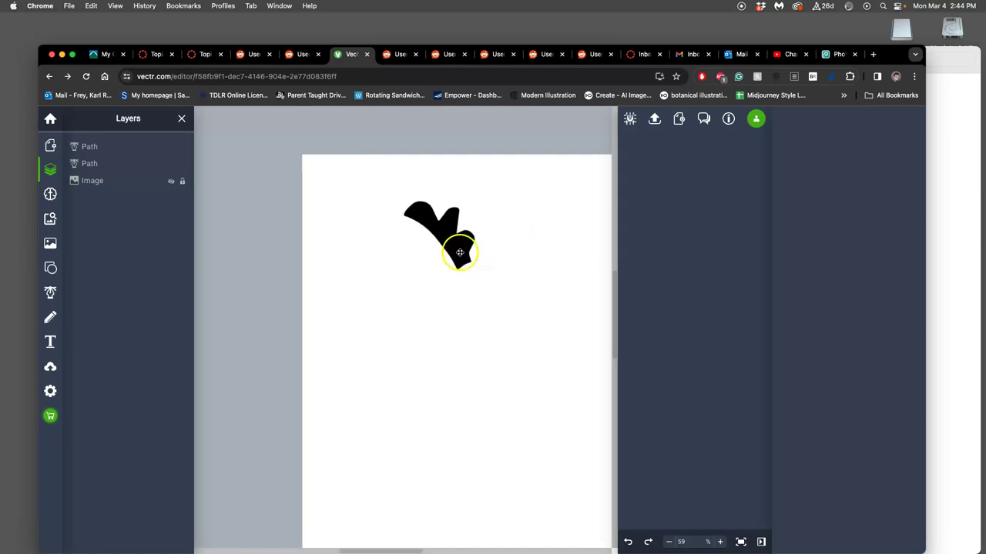
{"action": "left_click", "coordinate": [169, 181]}
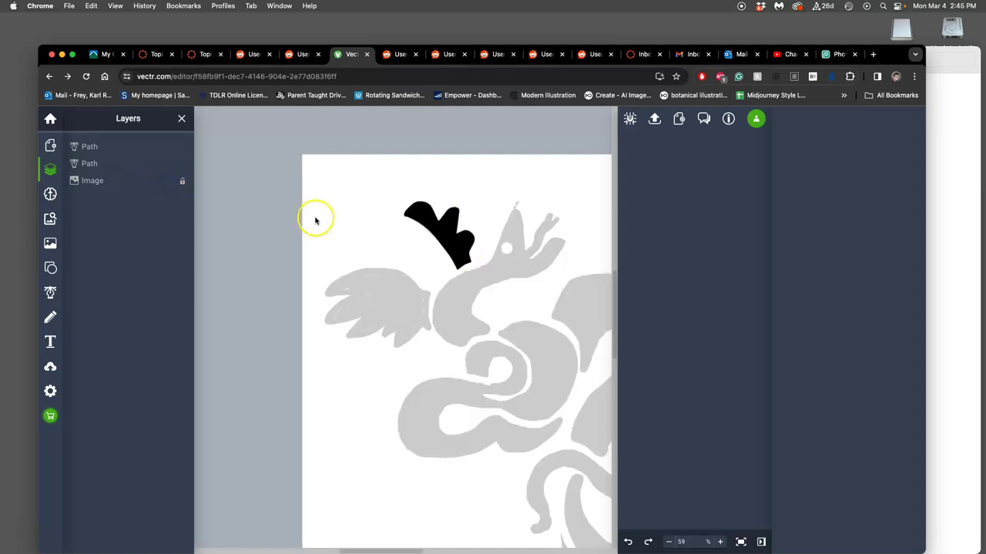
{"action": "scroll", "coordinate": [378, 237], "scroll_direction": "right", "scroll_amount": 3}
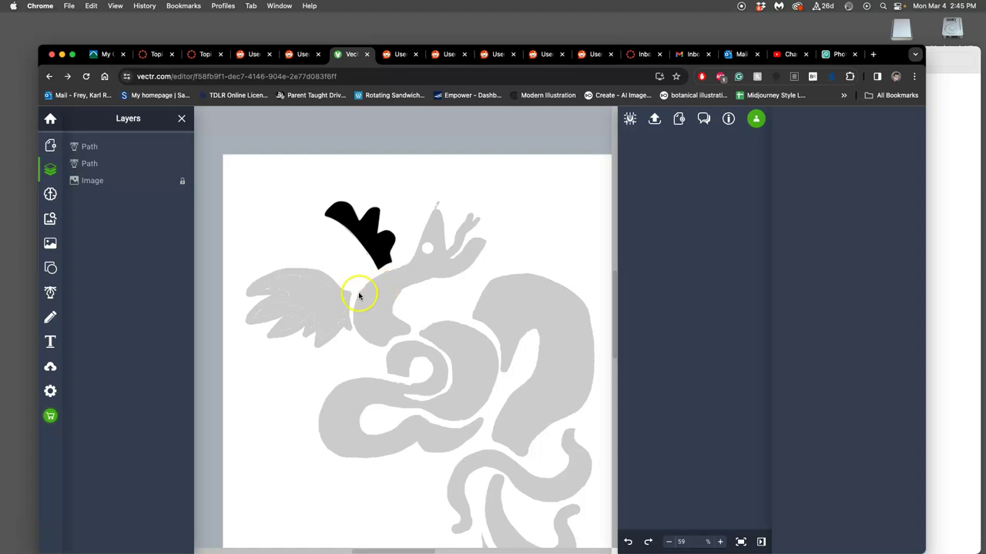
{"action": "scroll", "coordinate": [358, 295], "scroll_direction": "up", "scroll_amount": 3}
{"action": "scroll", "coordinate": [313, 282], "scroll_direction": "up", "scroll_amount": 3}
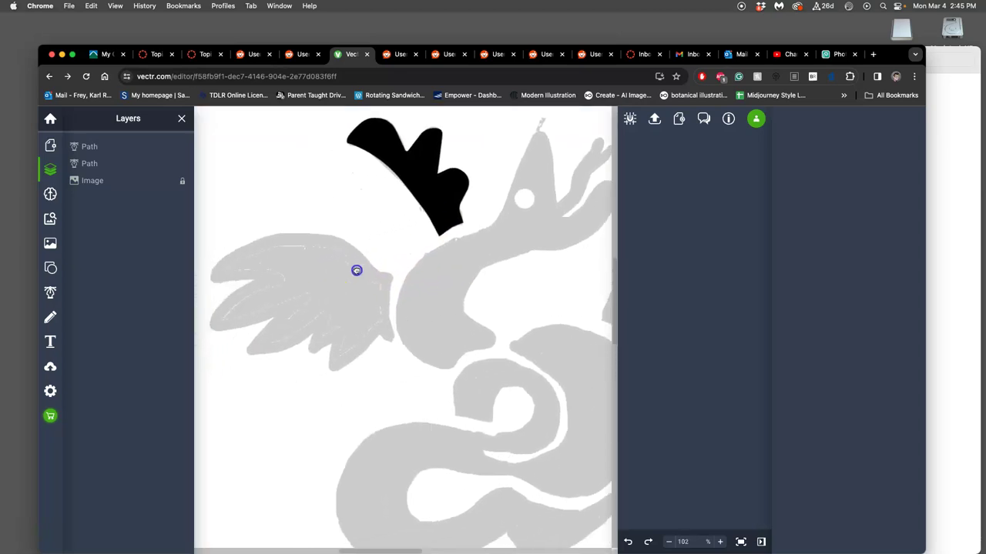
{"action": "scroll", "coordinate": [356, 273], "scroll_direction": "up", "scroll_amount": 2}
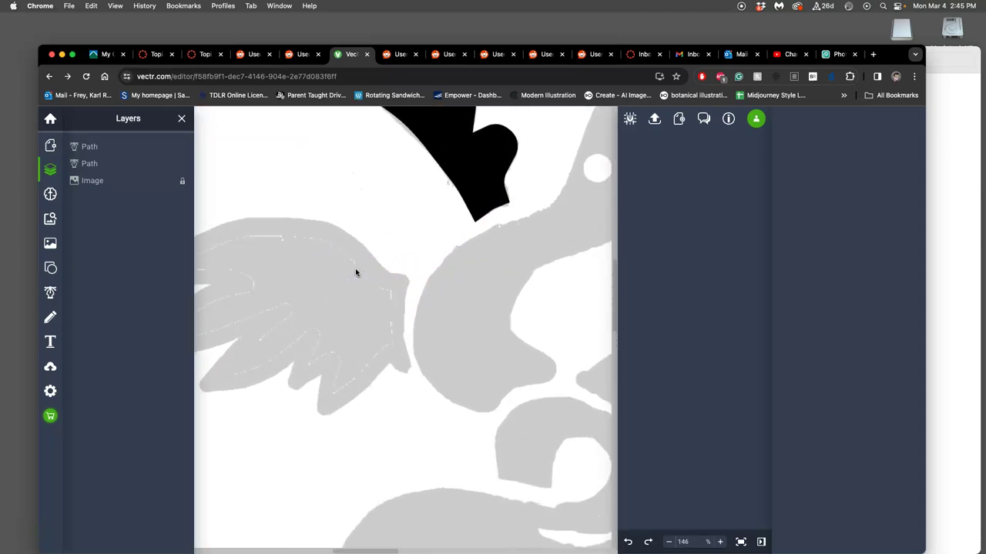
- Start a Pen path at the grey wing's right end and curve it over the top to the left tip
{"action": "left_click_drag", "start_coordinate": [352, 271], "coordinate": [428, 290]}
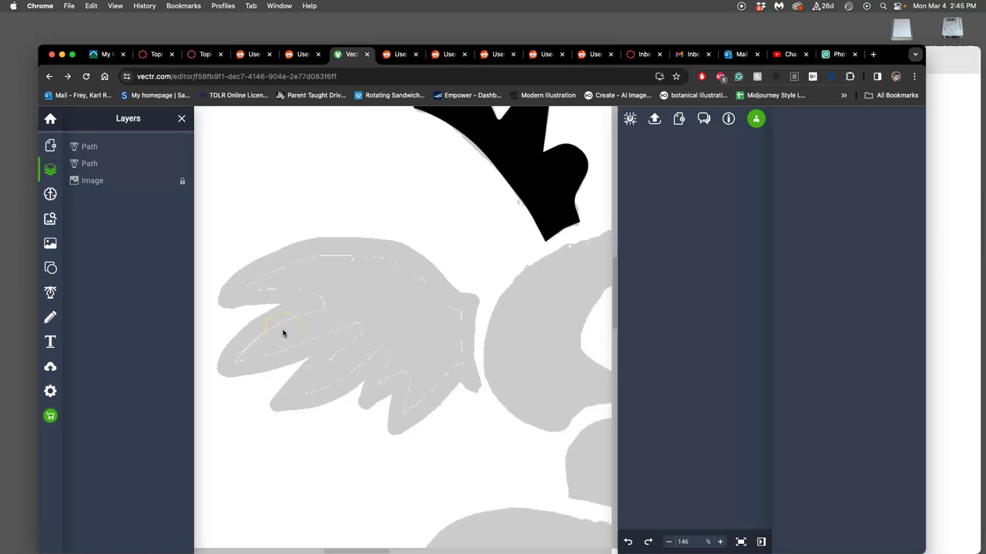
{"action": "left_click", "coordinate": [50, 293]}
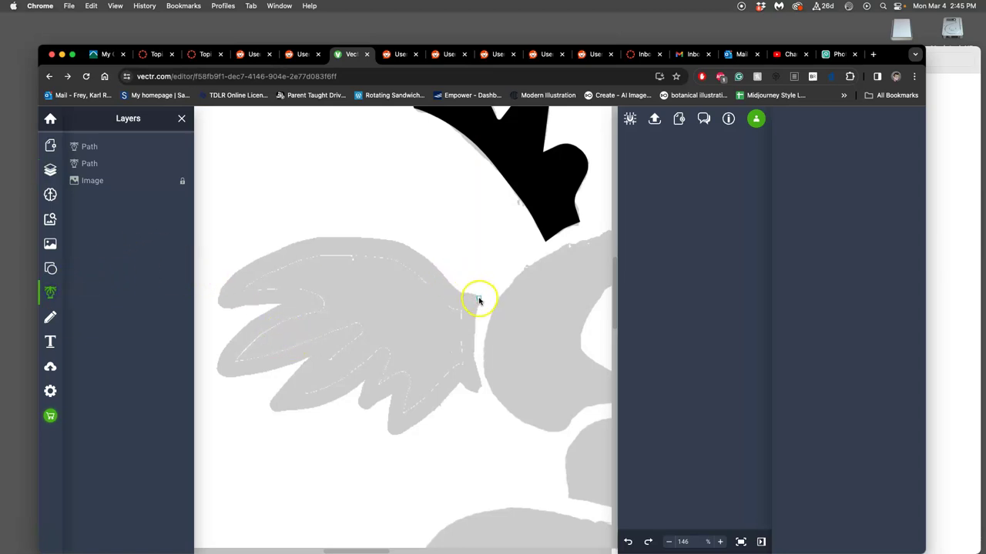
{"action": "left_click", "coordinate": [478, 299]}
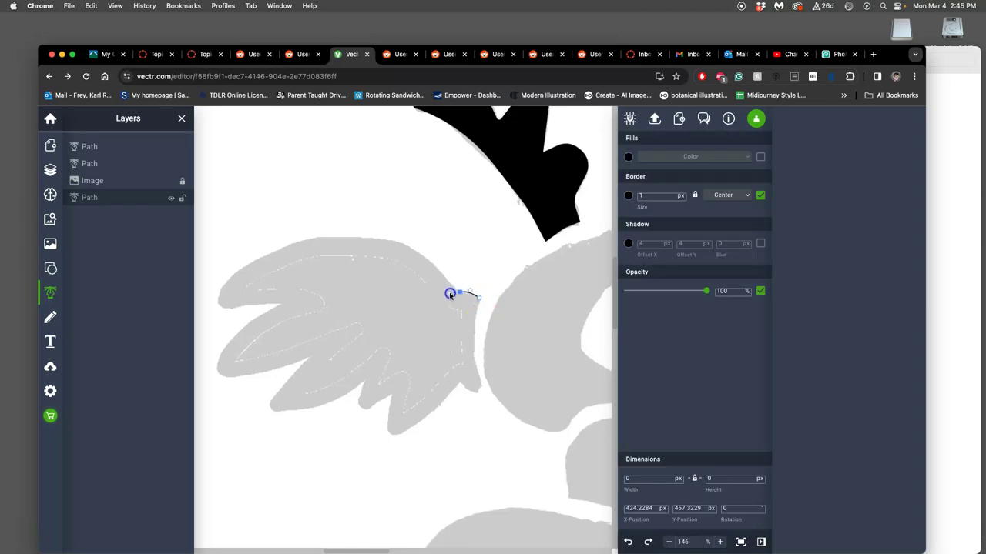
{"action": "left_click", "coordinate": [450, 294]}
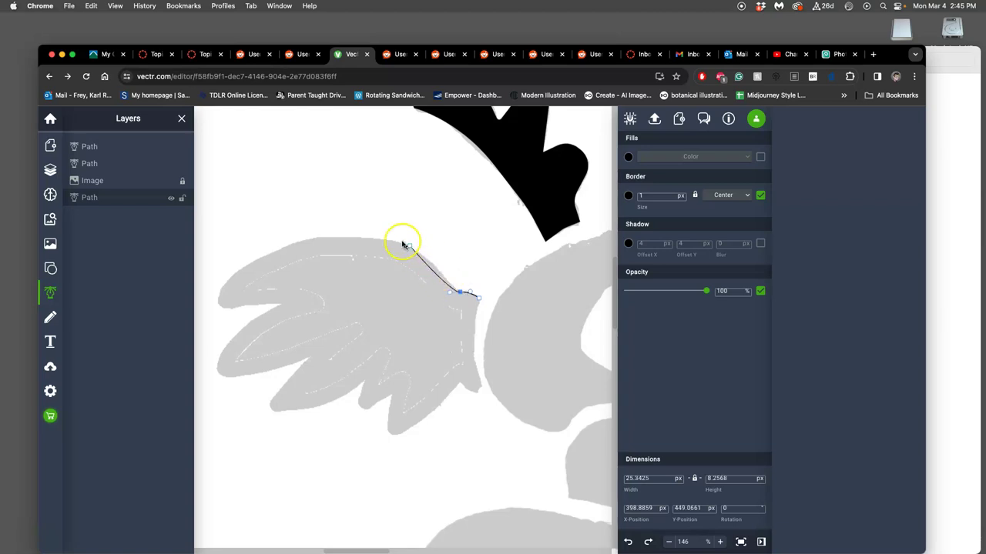
{"action": "left_click", "coordinate": [219, 299]}
{"action": "left_click_drag", "start_coordinate": [219, 299], "coordinate": [196, 475]}
{"action": "key", "text": "super+minus"}
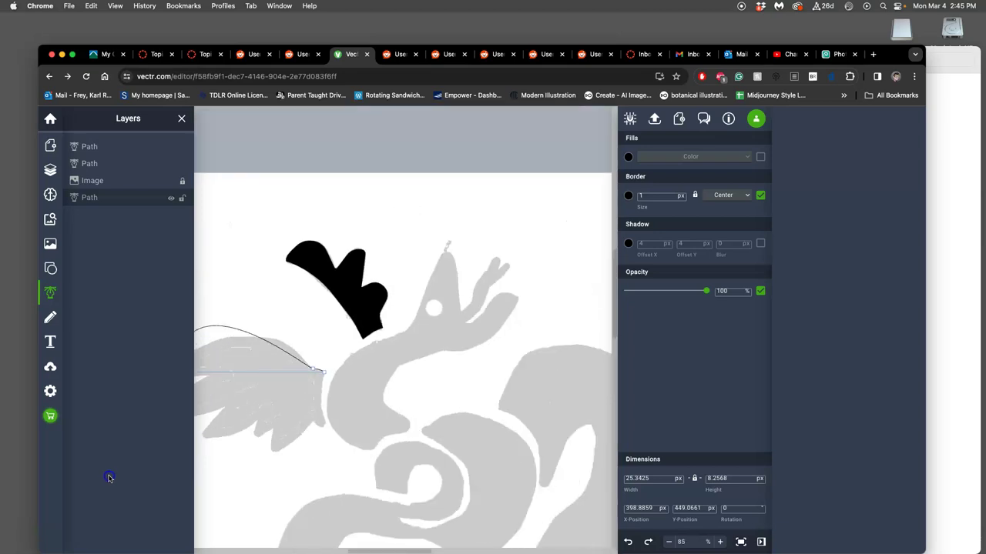
{"action": "left_click_drag", "start_coordinate": [136, 474], "coordinate": [232, 417]}
{"action": "left_click", "coordinate": [324, 355]}
- Trace the feathered lower edge and close the path, giving a 420.20 × 263.10 px outline
{"action": "left_click", "coordinate": [322, 342]}
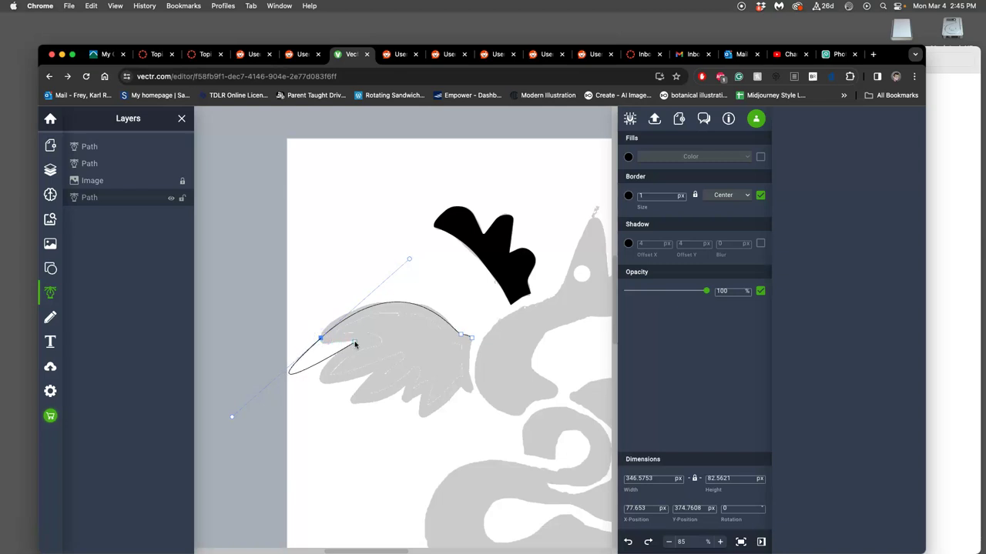
{"action": "left_click", "coordinate": [355, 342]}
{"action": "left_click_drag", "start_coordinate": [356, 342], "coordinate": [370, 404]}
{"action": "left_click", "coordinate": [404, 389]}
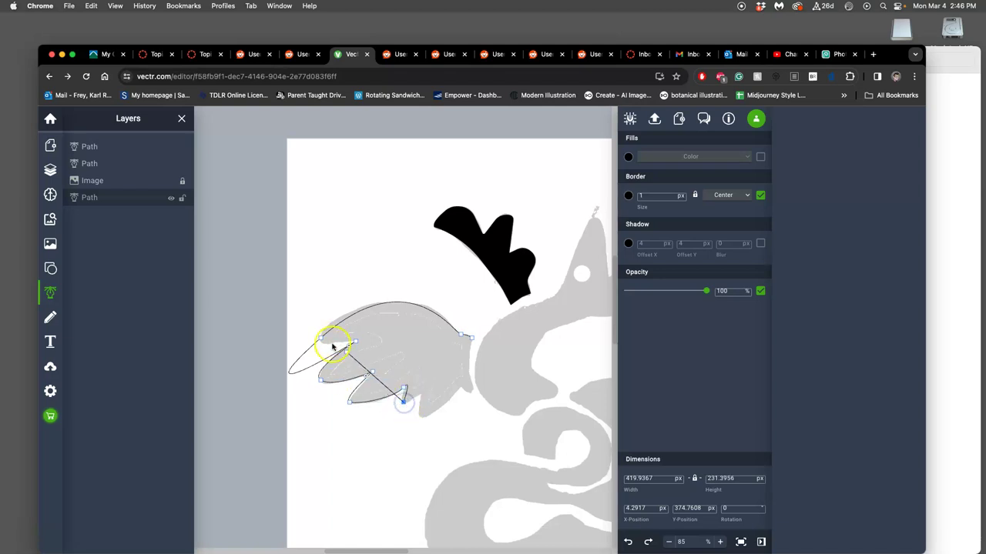
{"action": "left_click_drag", "start_coordinate": [403, 401], "coordinate": [406, 421]}
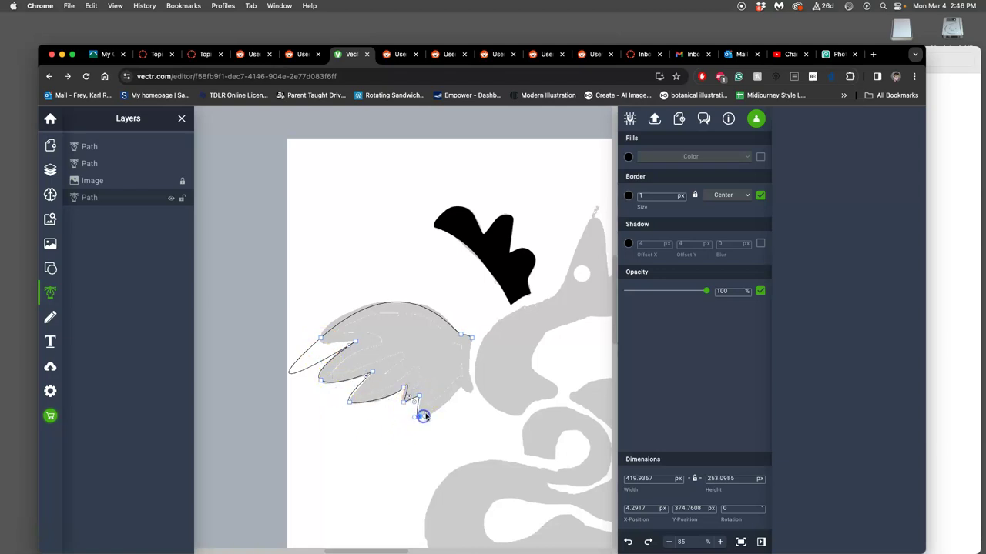
{"action": "left_click", "coordinate": [460, 390]}
{"action": "left_click", "coordinate": [470, 338]}
{"action": "mouse_move", "coordinate": [470, 339]}
{"action": "left_mouse_down"}
{"action": "mouse_move", "coordinate": [465, 283]}
{"action": "mouse_move", "coordinate": [472, 336]}
{"action": "left_mouse_up"}
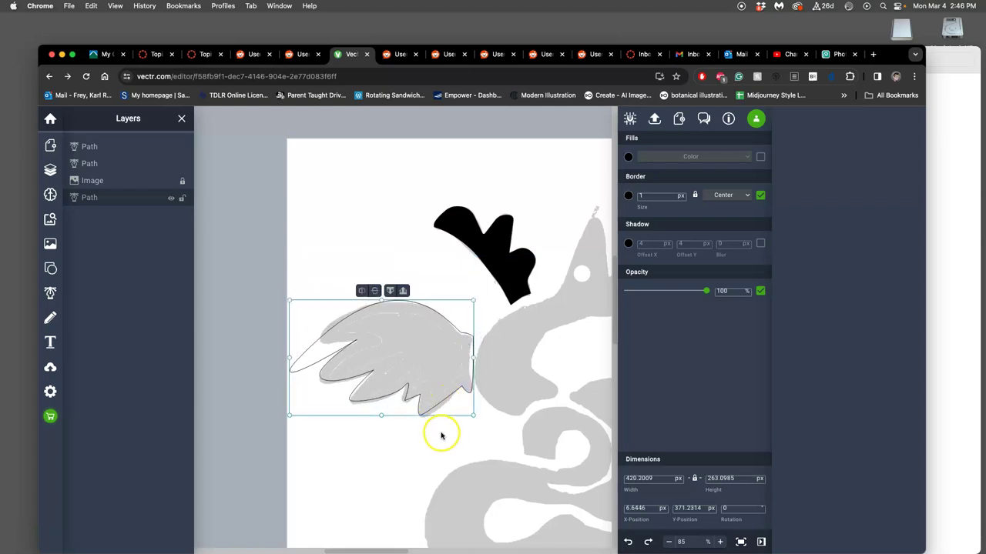
- Fill the traced left-wing path with black
{"action": "scroll", "coordinate": [455, 435], "scroll_direction": "down", "scroll_amount": 5}
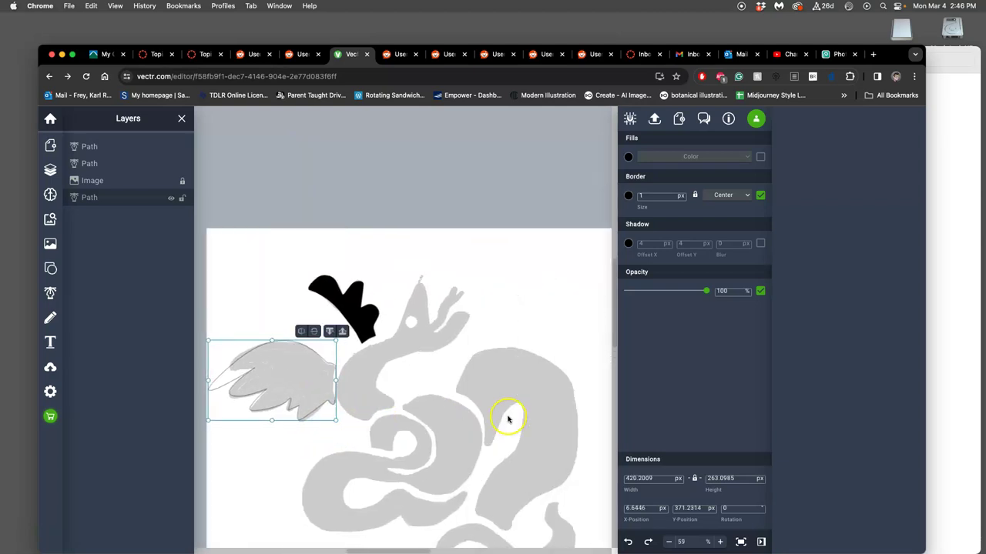
{"action": "scroll", "coordinate": [506, 420], "scroll_direction": "down", "scroll_amount": 5}
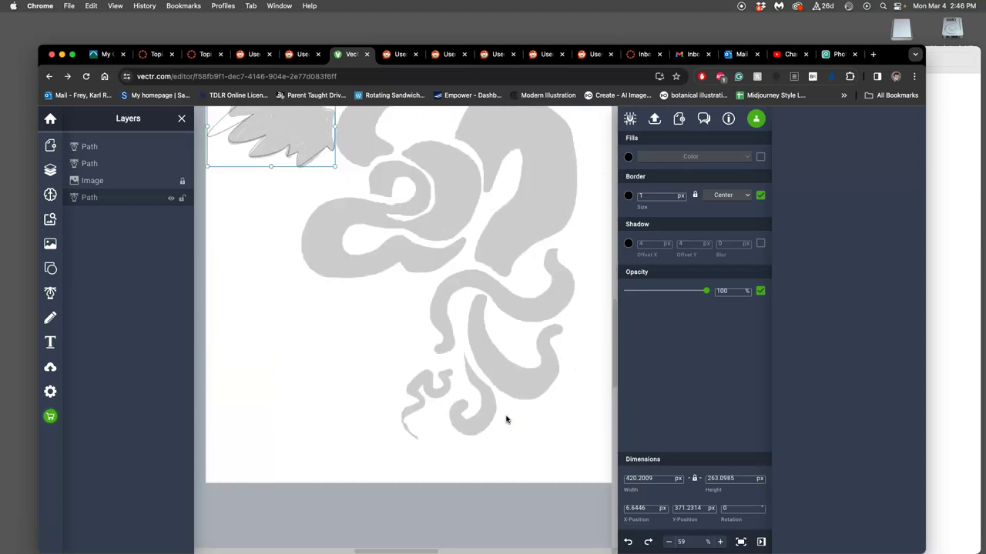
{"action": "scroll", "coordinate": [506, 420], "scroll_direction": "down", "scroll_amount": 3}
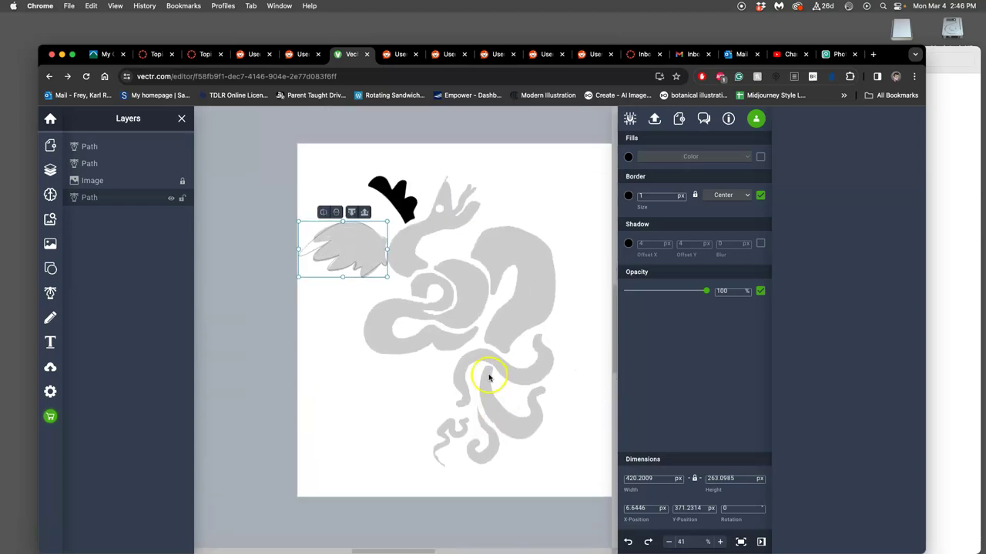
{"action": "left_click", "coordinate": [760, 157]}
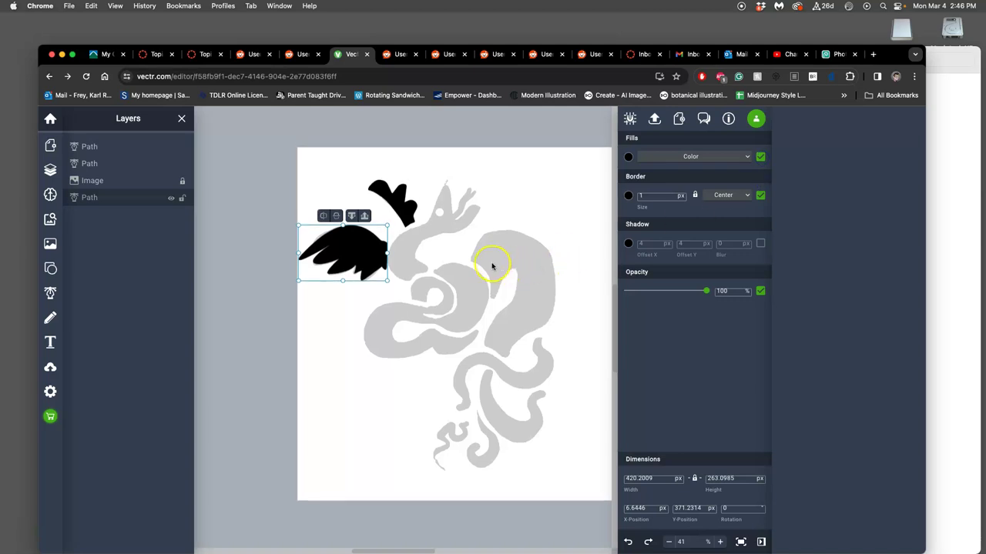
{"action": "left_click", "coordinate": [453, 280]}
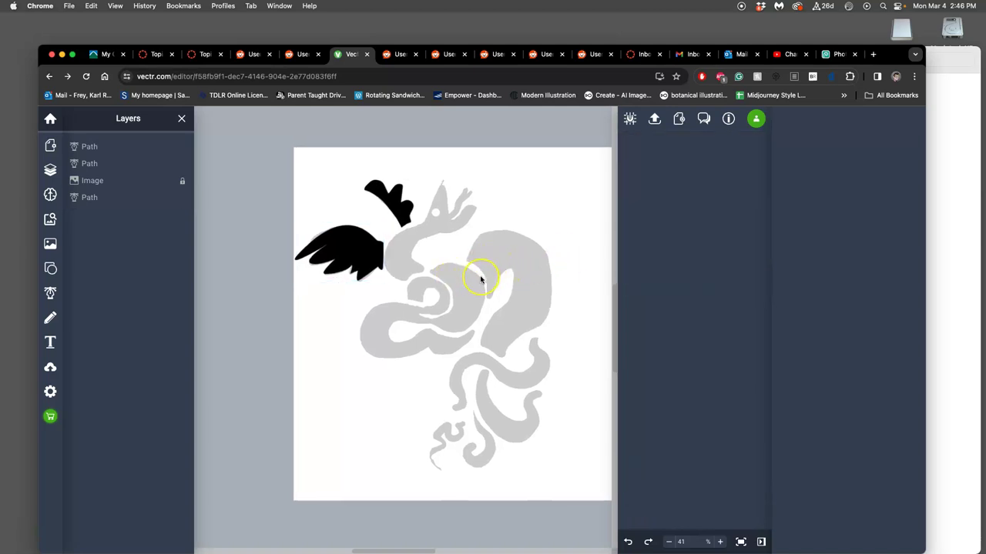
- Undo the fill and delete the black wing tracing, leaving the grey sketch bare
{"action": "scroll", "coordinate": [481, 280], "scroll_direction": "up", "scroll_amount": 2}
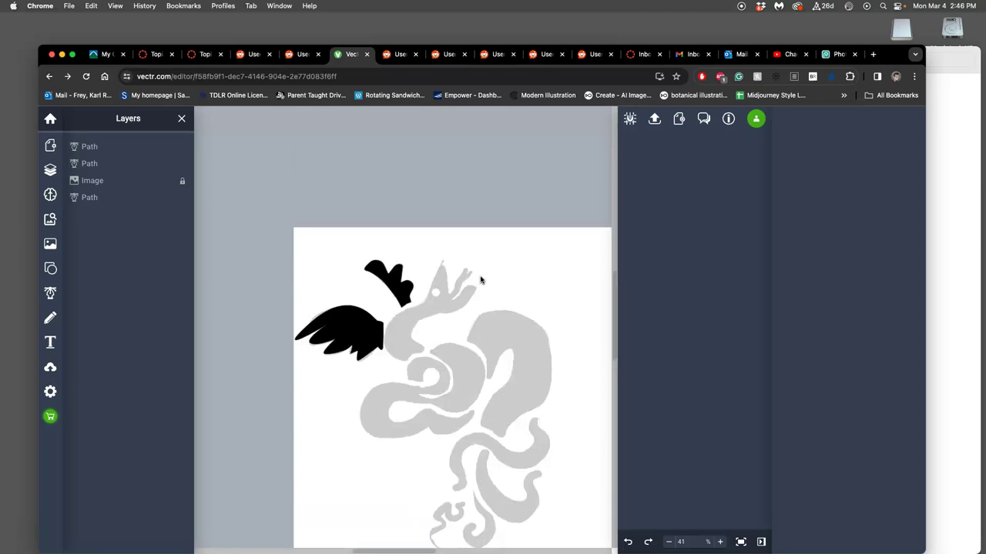
{"action": "scroll", "coordinate": [480, 280], "scroll_direction": "right", "scroll_amount": 1}
{"action": "scroll", "coordinate": [479, 279], "scroll_direction": "down", "scroll_amount": 4}
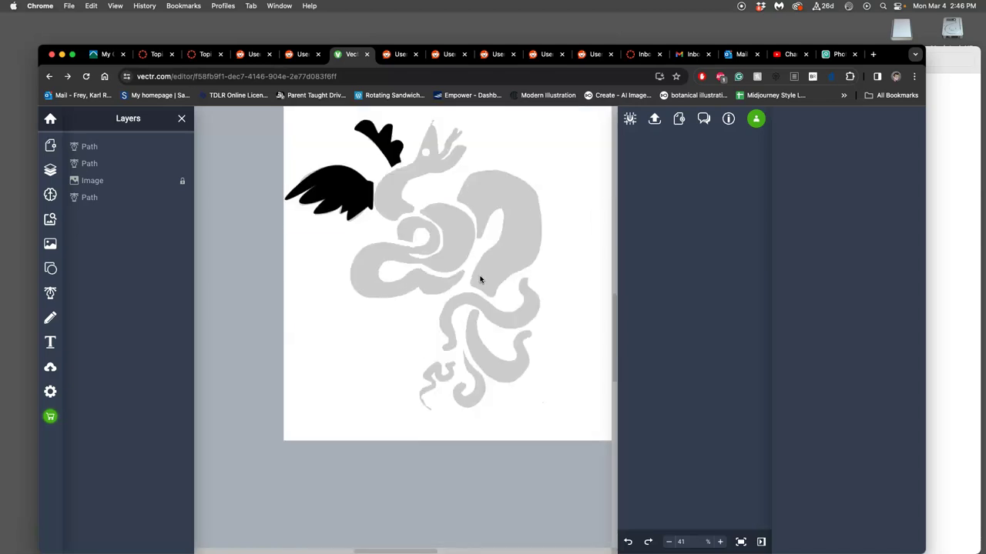
{"action": "scroll", "coordinate": [480, 279], "scroll_direction": "up", "scroll_amount": 3}
{"action": "scroll", "coordinate": [480, 279], "scroll_direction": "down", "scroll_amount": 1}
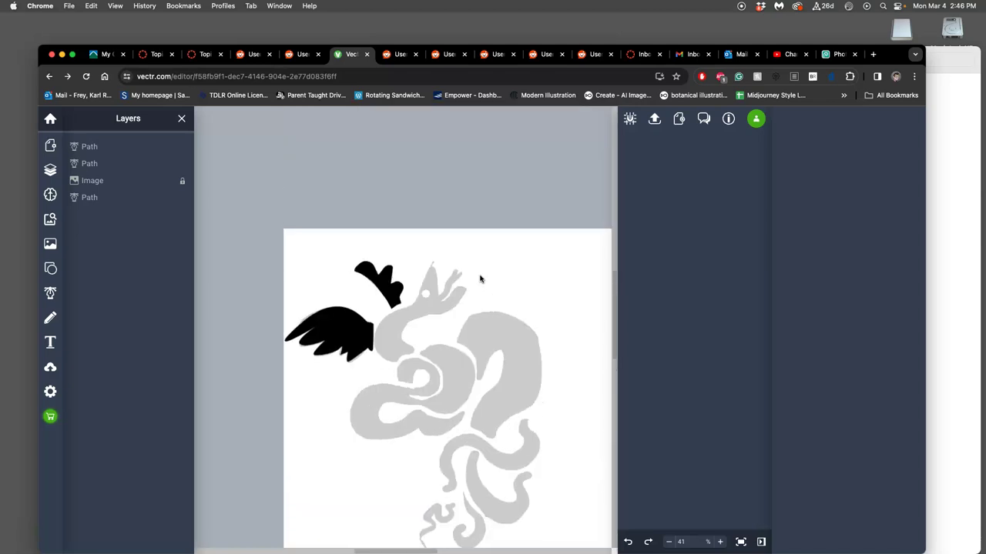
{"action": "left_click", "coordinate": [347, 327]}
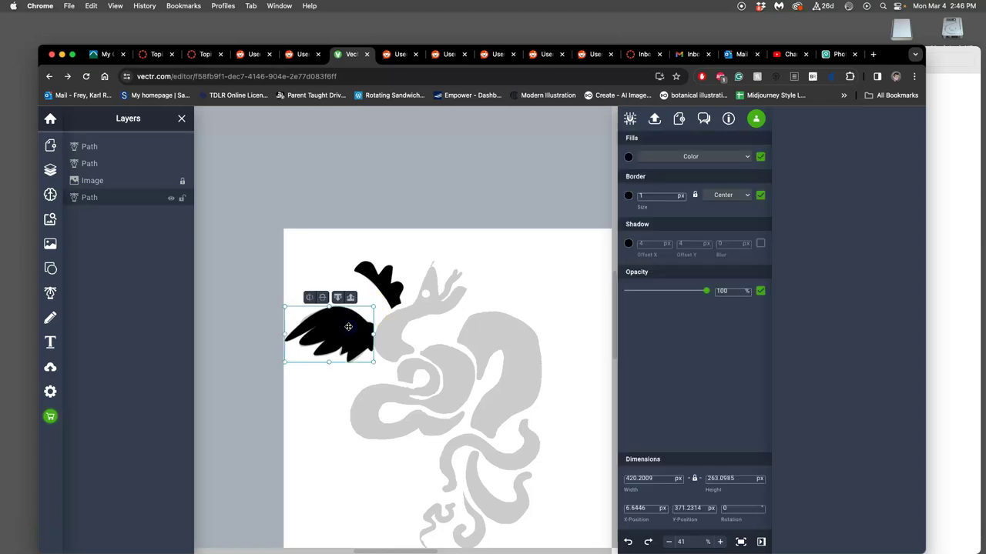
{"action": "key", "text": "super+z"}
{"action": "key", "text": "Delete"}
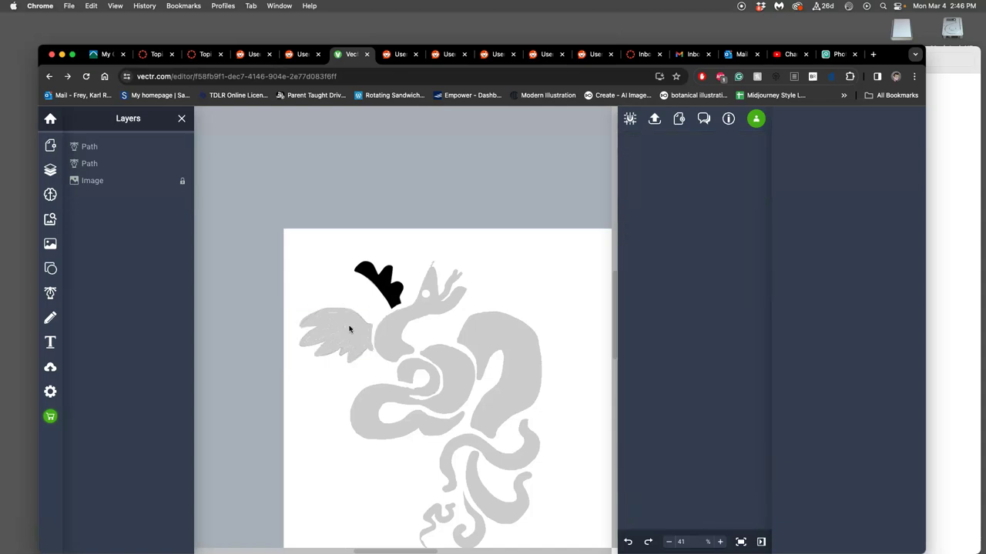
{"action": "scroll", "coordinate": [353, 327], "scroll_direction": "up", "scroll_amount": 5}
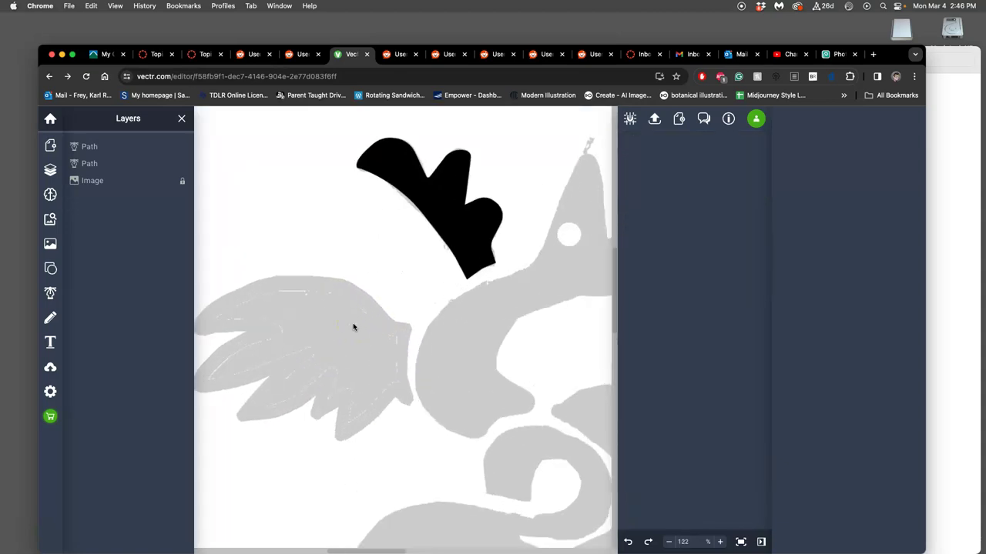
- Draw a Pen path from the grey wing's base along its top edge to a curved anchor at the left tip
{"action": "left_click_drag", "start_coordinate": [358, 323], "coordinate": [427, 268]}
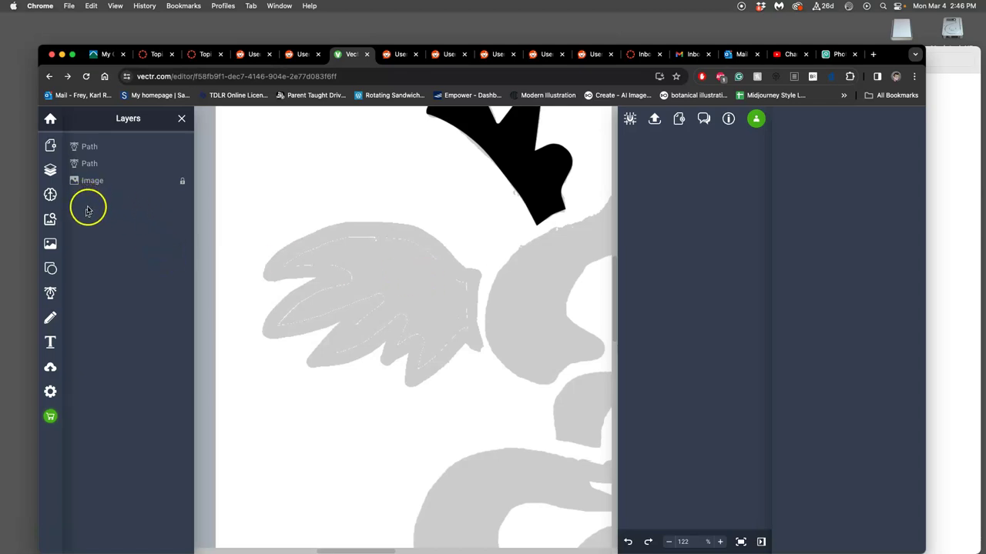
{"action": "left_click", "coordinate": [50, 292]}
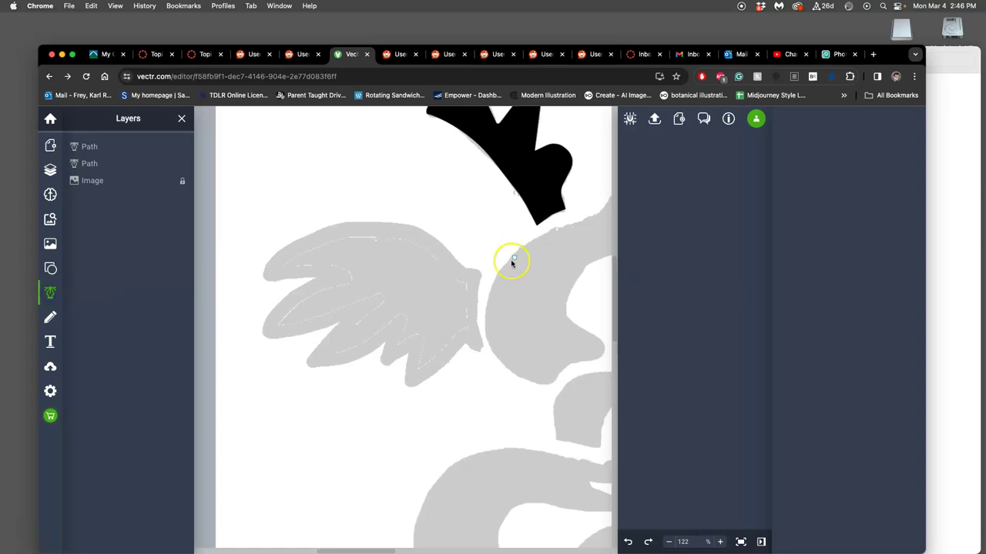
{"action": "left_click", "coordinate": [479, 273]}
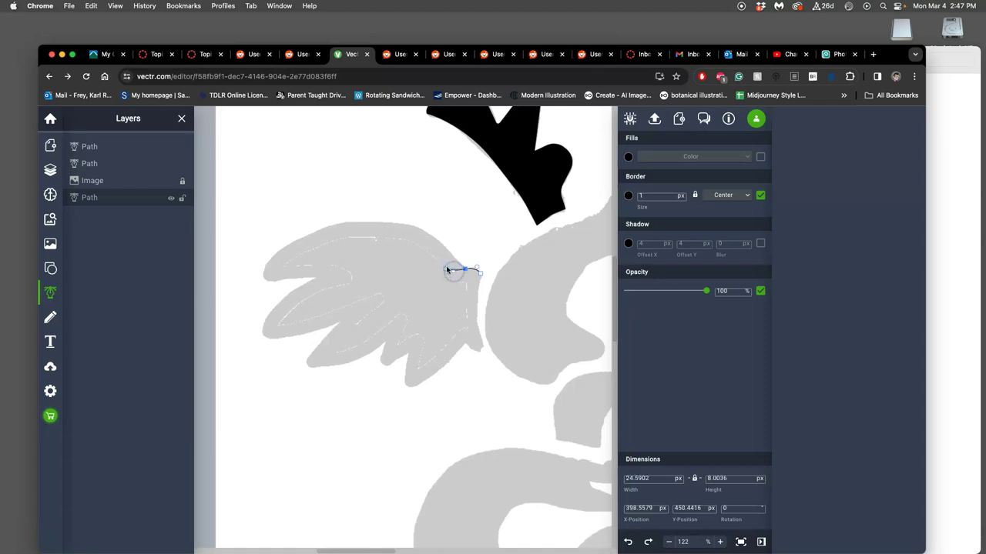
{"action": "mouse_move", "coordinate": [444, 266]}
{"action": "left_mouse_down"}
{"action": "mouse_move", "coordinate": [405, 223]}
{"action": "mouse_move", "coordinate": [453, 273]}
{"action": "left_mouse_up"}
{"action": "left_click_drag", "start_coordinate": [264, 270], "coordinate": [221, 353]}
{"action": "left_click_drag", "start_coordinate": [260, 311], "coordinate": [221, 357]}
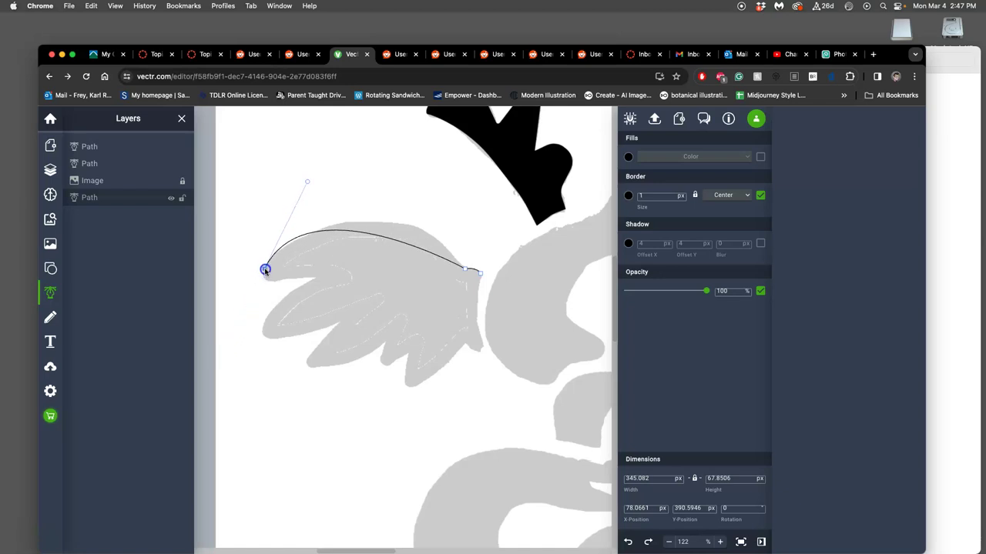
{"action": "left_click_drag", "start_coordinate": [265, 270], "coordinate": [392, 157]}
{"action": "left_click_drag", "start_coordinate": [265, 268], "coordinate": [281, 251]}
- Flatten the top curve to match the wing edge and continue the path down from the tip
{"action": "left_click", "coordinate": [344, 213]}
{"action": "left_click", "coordinate": [283, 250]}
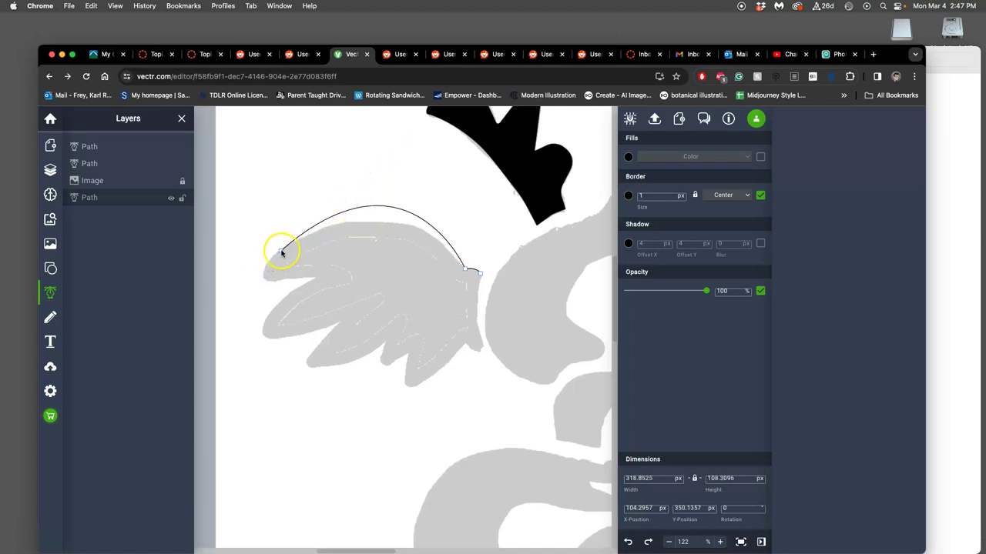
{"action": "left_click", "coordinate": [408, 142]}
{"action": "left_click_drag", "start_coordinate": [408, 141], "coordinate": [409, 175]}
{"action": "left_click_drag", "start_coordinate": [315, 229], "coordinate": [283, 281]}
{"action": "scroll", "coordinate": [283, 280], "scroll_direction": "down", "scroll_amount": 3}
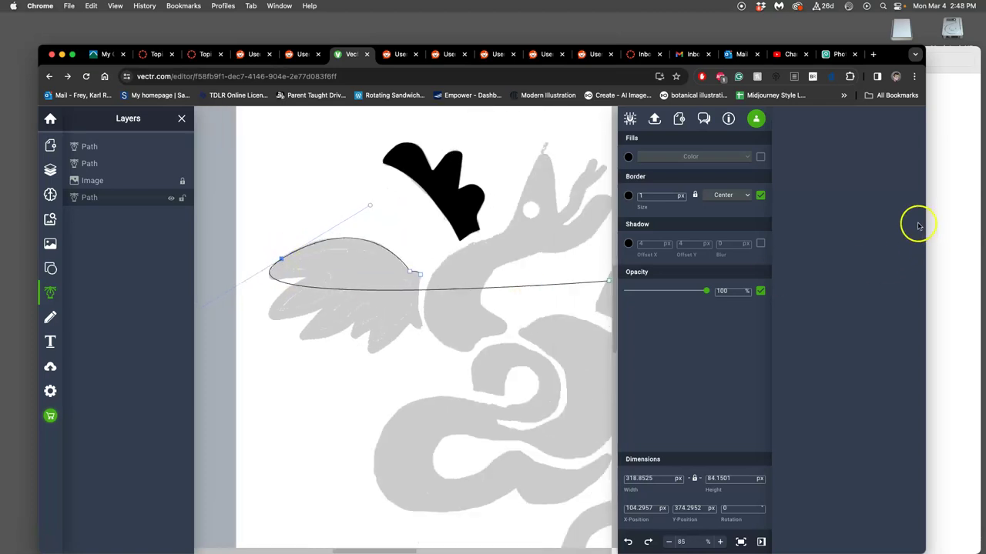
{"action": "left_click_drag", "start_coordinate": [924, 47], "coordinate": [978, 54]}
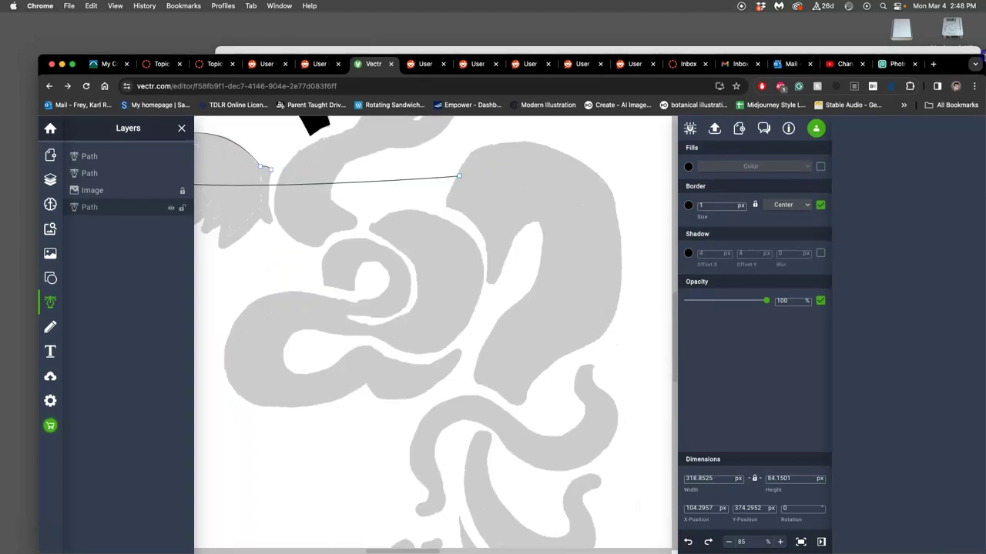
- Wrap the path below the left tip around the first lower lobe into its notch, at 350.41 × 189.31 px
{"action": "left_click_drag", "start_coordinate": [40, 58], "coordinate": [2, 42]}
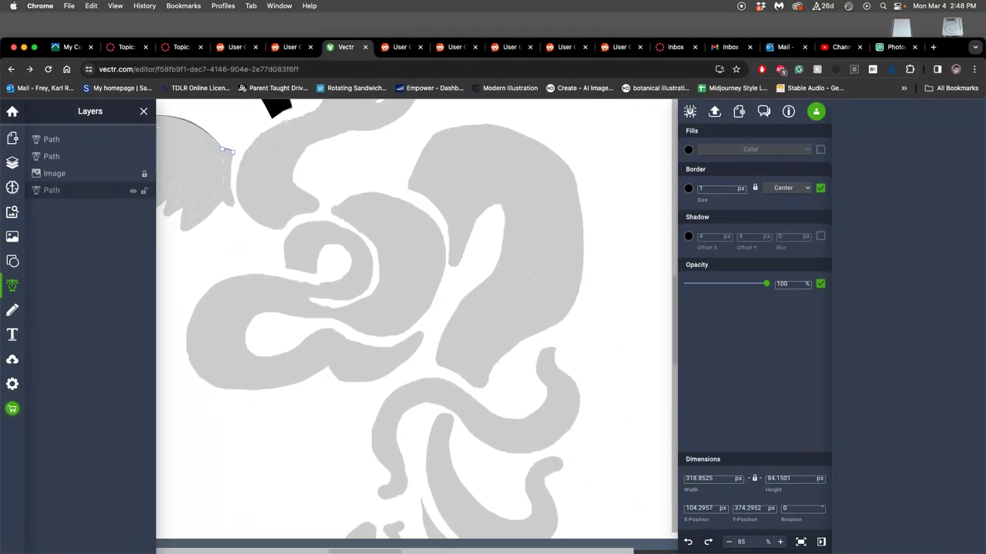
{"action": "scroll", "coordinate": [369, 258], "scroll_direction": "left", "scroll_amount": 5}
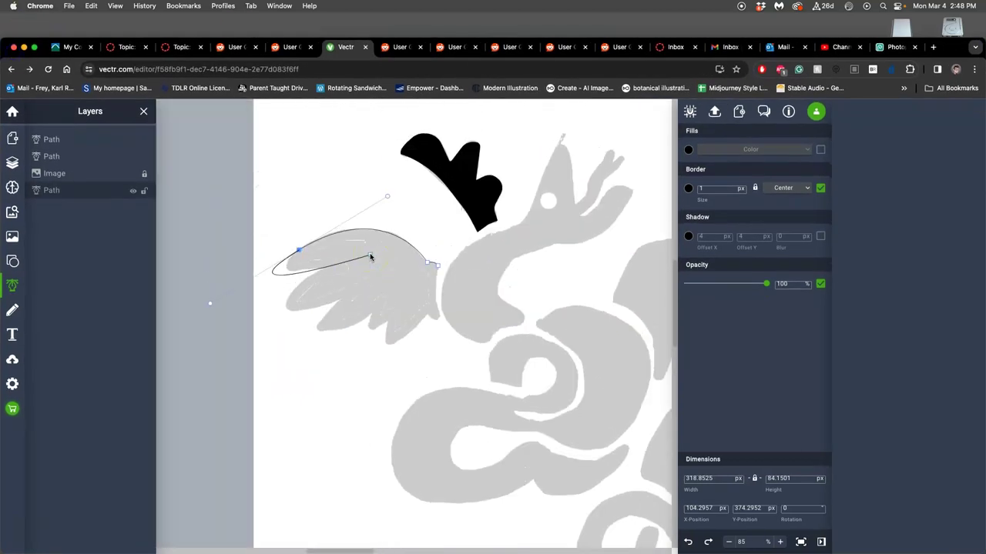
{"action": "left_click", "coordinate": [359, 266]}
{"action": "scroll", "coordinate": [358, 266], "scroll_direction": "left", "scroll_amount": 3}
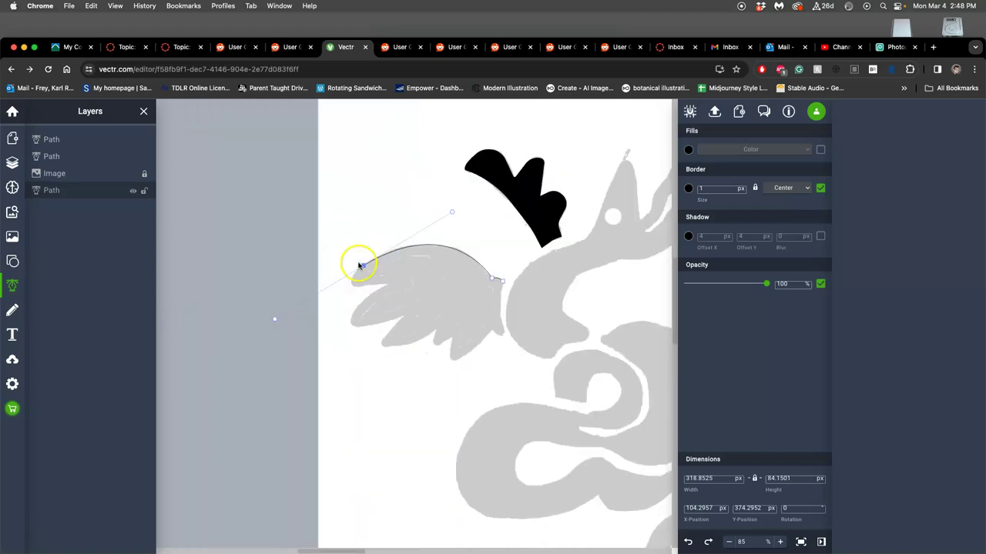
{"action": "left_click", "coordinate": [363, 283]}
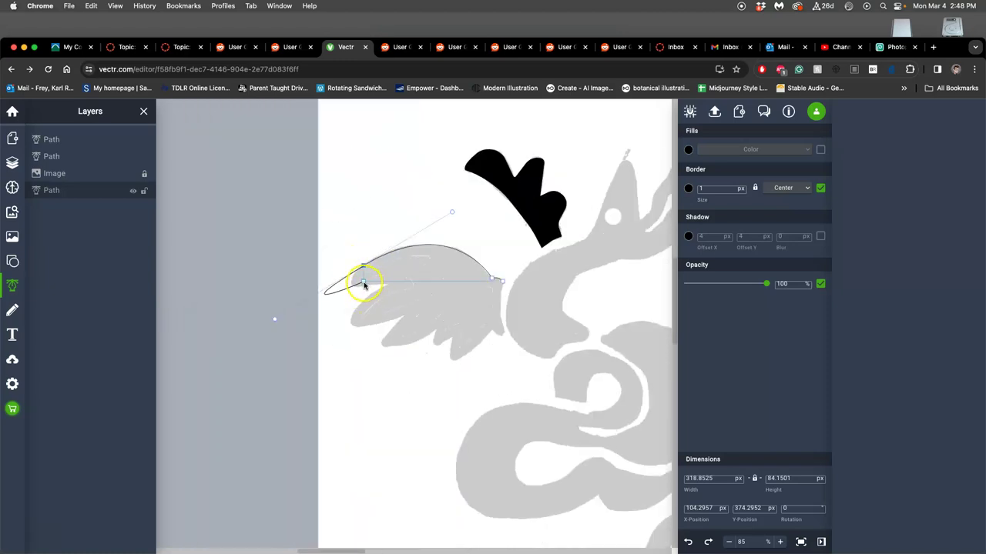
{"action": "left_click_drag", "start_coordinate": [365, 285], "coordinate": [340, 290]}
{"action": "left_click_drag", "start_coordinate": [364, 267], "coordinate": [365, 288]}
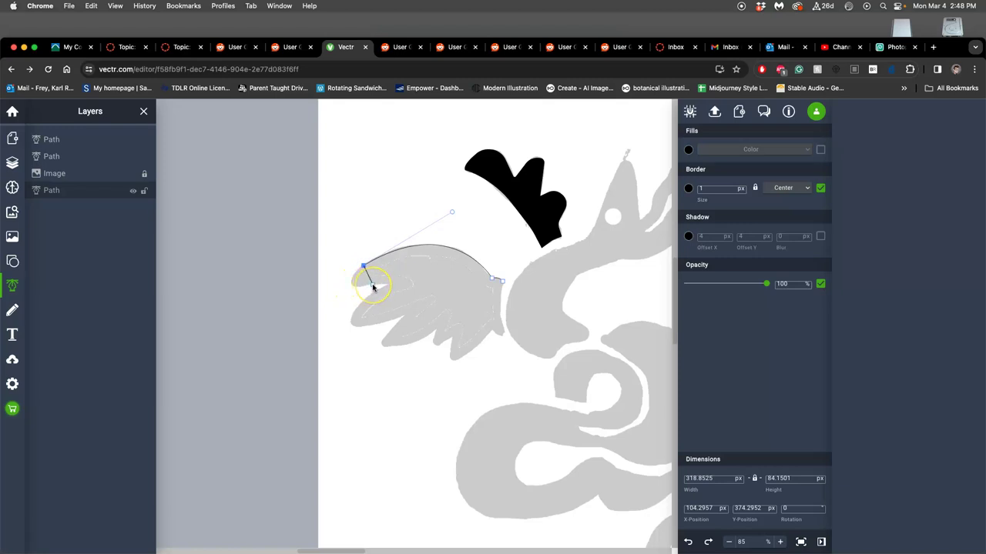
{"action": "left_click_drag", "start_coordinate": [386, 285], "coordinate": [413, 278]}
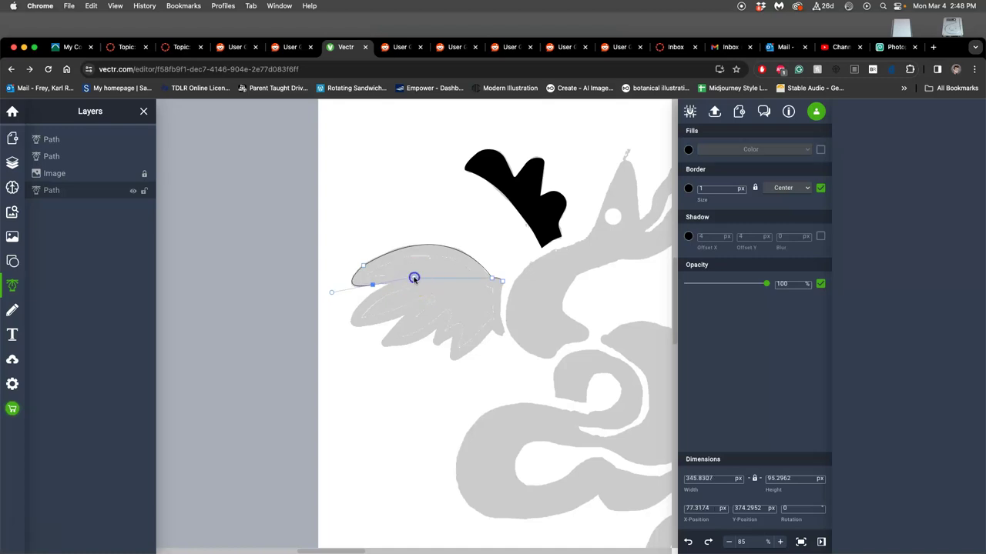
{"action": "mouse_move", "coordinate": [373, 284]}
{"action": "left_mouse_down"}
{"action": "mouse_move", "coordinate": [389, 286]}
{"action": "mouse_move", "coordinate": [352, 326]}
{"action": "mouse_move", "coordinate": [388, 324]}
{"action": "mouse_move", "coordinate": [369, 299]}
{"action": "left_mouse_up"}
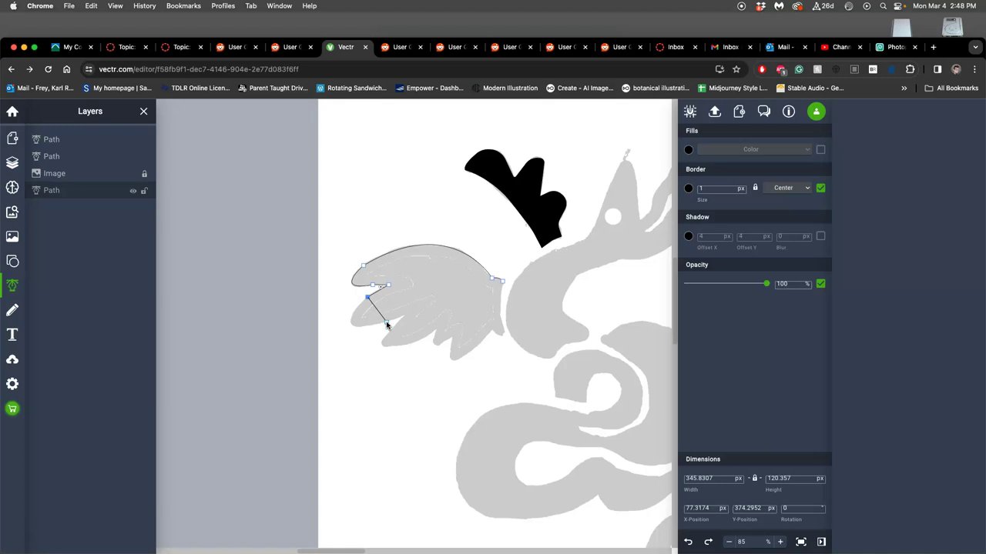
{"action": "left_click_drag", "start_coordinate": [386, 325], "coordinate": [444, 305]}
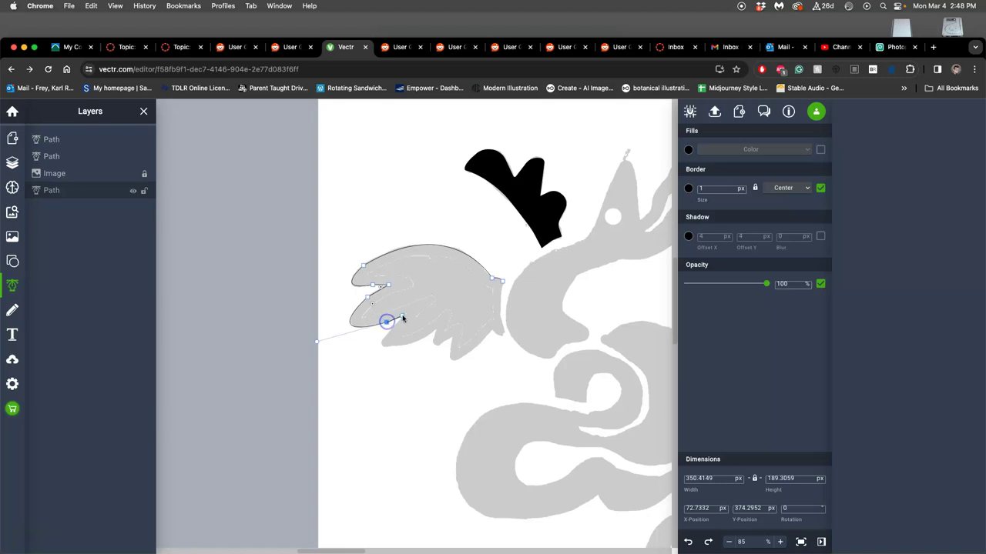
- Trace each remaining feather tip and notch back to the wing base, reaching 358.886 × 270.035 px
{"action": "left_click_drag", "start_coordinate": [405, 317], "coordinate": [385, 341]}
{"action": "left_click_drag", "start_coordinate": [383, 338], "coordinate": [437, 331]}
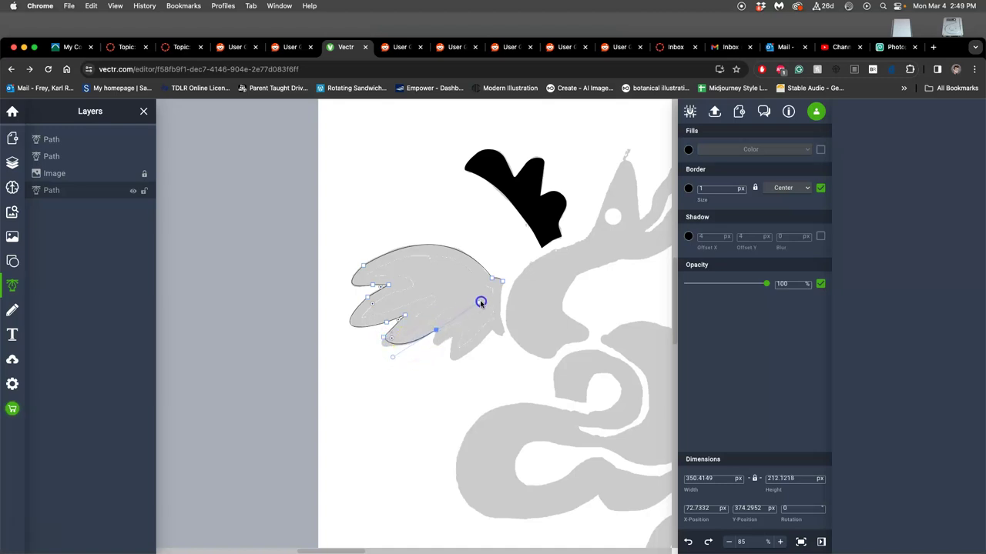
{"action": "left_click_drag", "start_coordinate": [491, 294], "coordinate": [508, 298]}
{"action": "left_click_drag", "start_coordinate": [436, 331], "coordinate": [433, 346]}
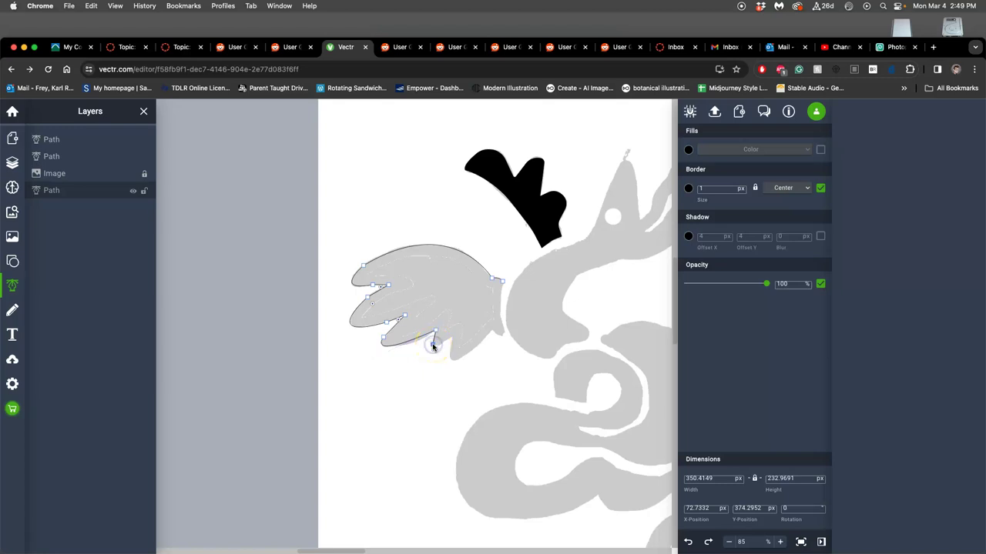
{"action": "left_click_drag", "start_coordinate": [433, 346], "coordinate": [454, 337]}
{"action": "left_click_drag", "start_coordinate": [451, 336], "coordinate": [450, 362]}
{"action": "left_click", "coordinate": [454, 339]}
{"action": "left_click_drag", "start_coordinate": [453, 362], "coordinate": [500, 332]}
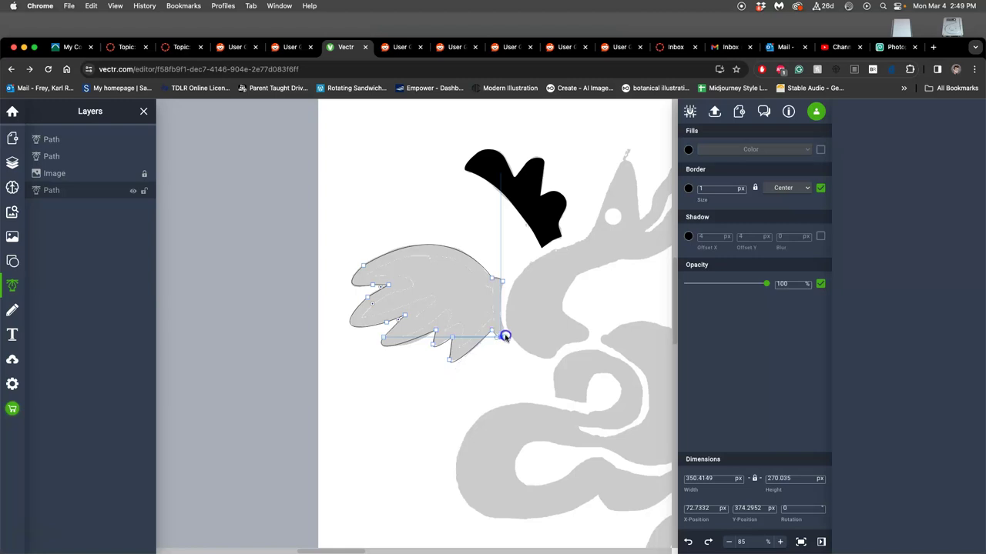
{"action": "left_click_drag", "start_coordinate": [506, 335], "coordinate": [501, 339]}
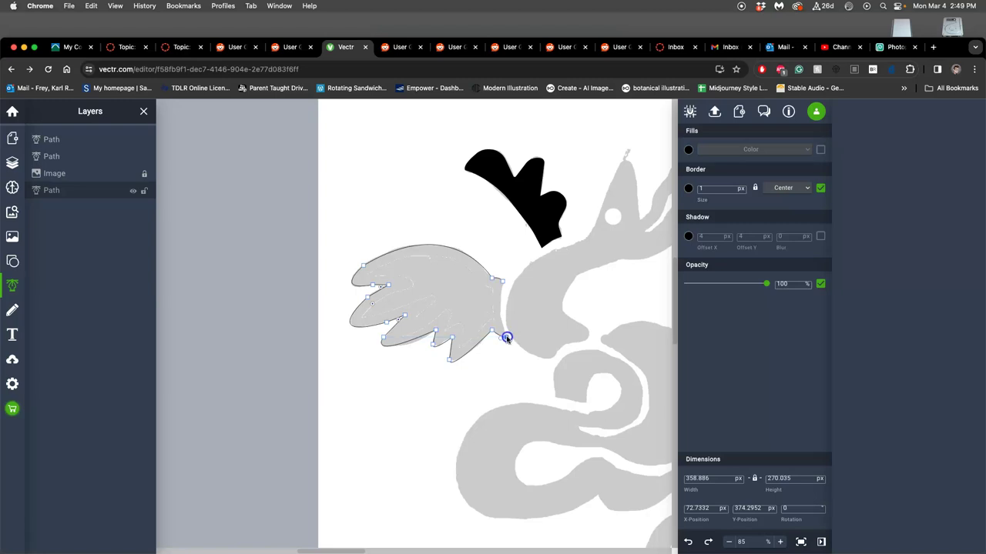
- Close the traced path into a full wing outline
{"action": "left_click", "coordinate": [504, 282]}
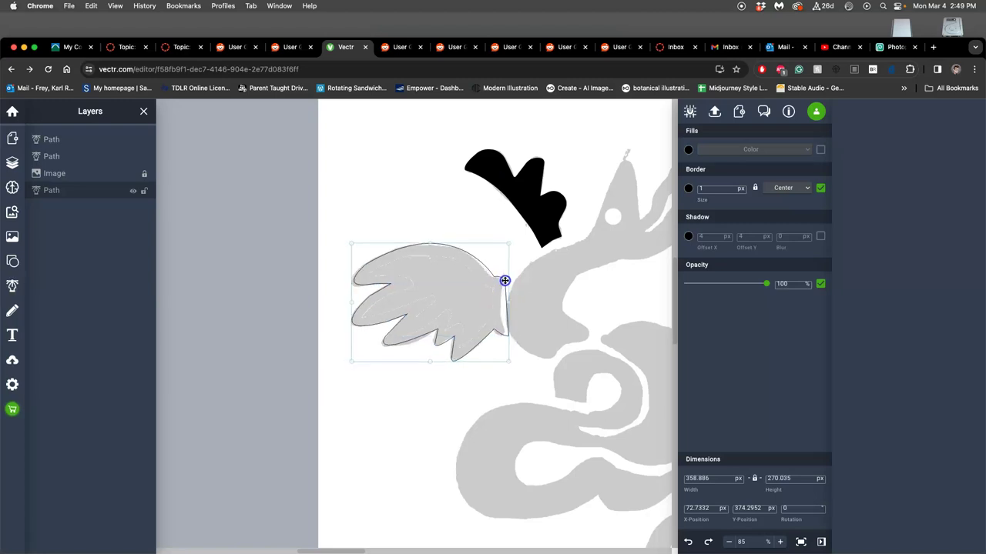
{"action": "left_click", "coordinate": [498, 303]}
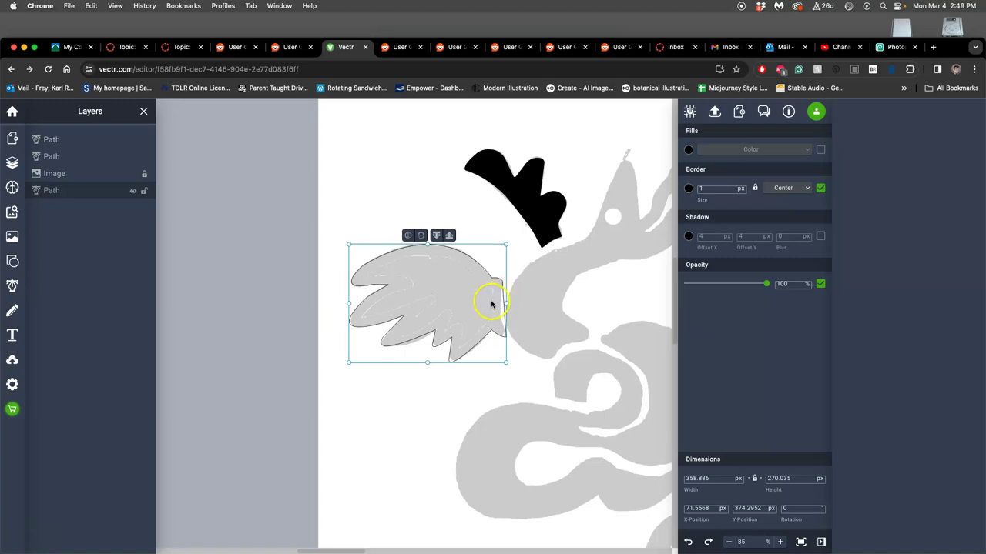
{"action": "left_click", "coordinate": [488, 306]}
{"action": "left_click", "coordinate": [488, 307]}
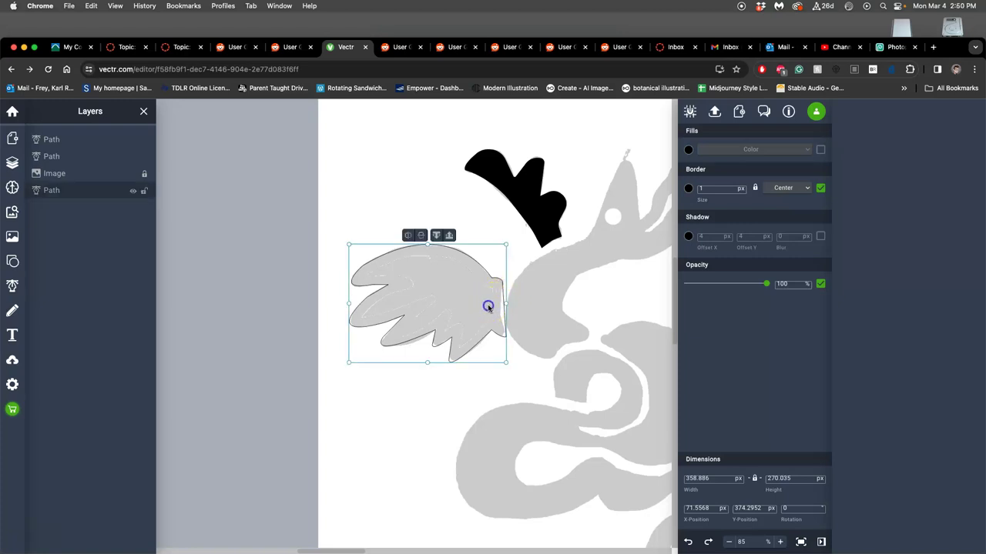
{"action": "left_click", "coordinate": [523, 275]}
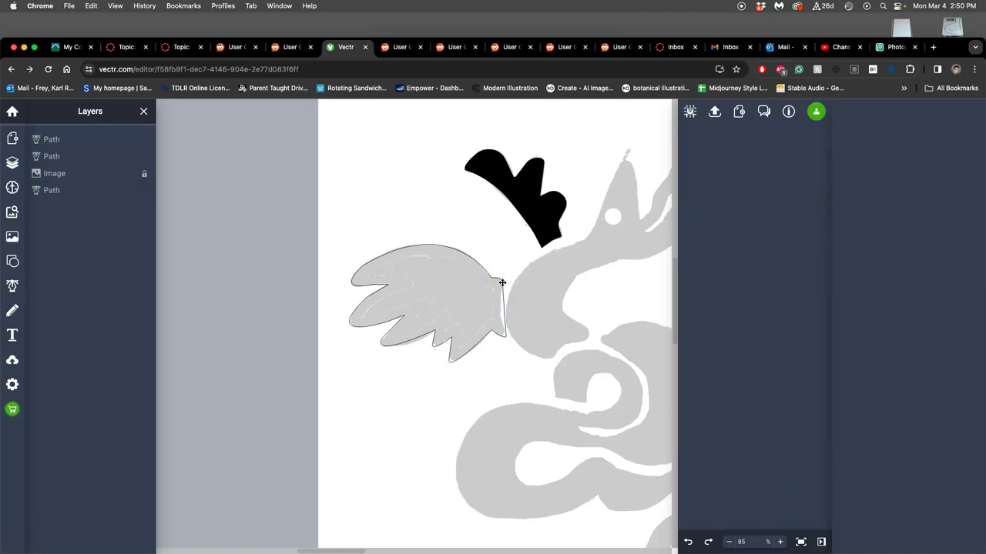
- Make the wing's right-edge point smooth and curve that edge inward along the sketch
{"action": "scroll", "coordinate": [502, 283], "scroll_direction": "up", "scroll_amount": 5}
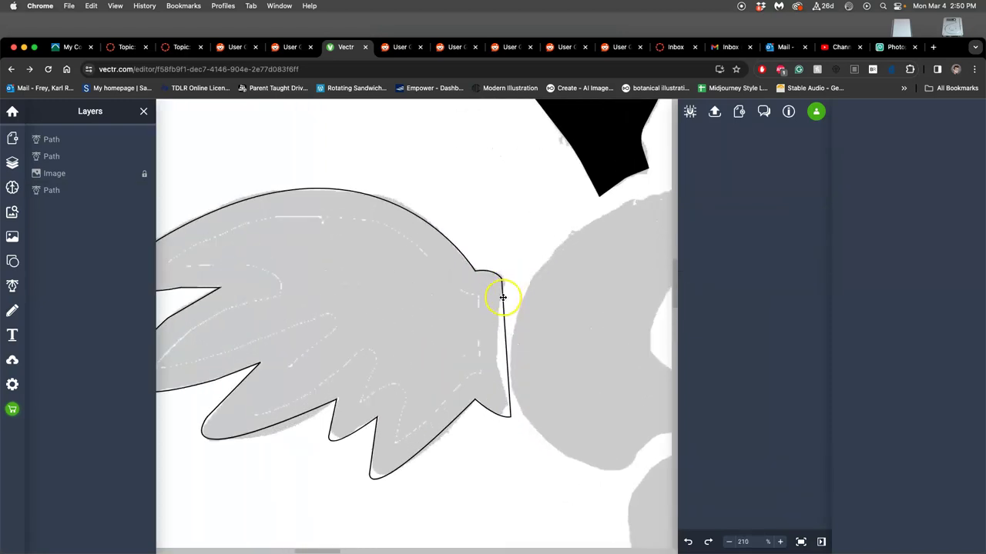
{"action": "left_click", "coordinate": [502, 297]}
{"action": "double_click", "coordinate": [502, 297]}
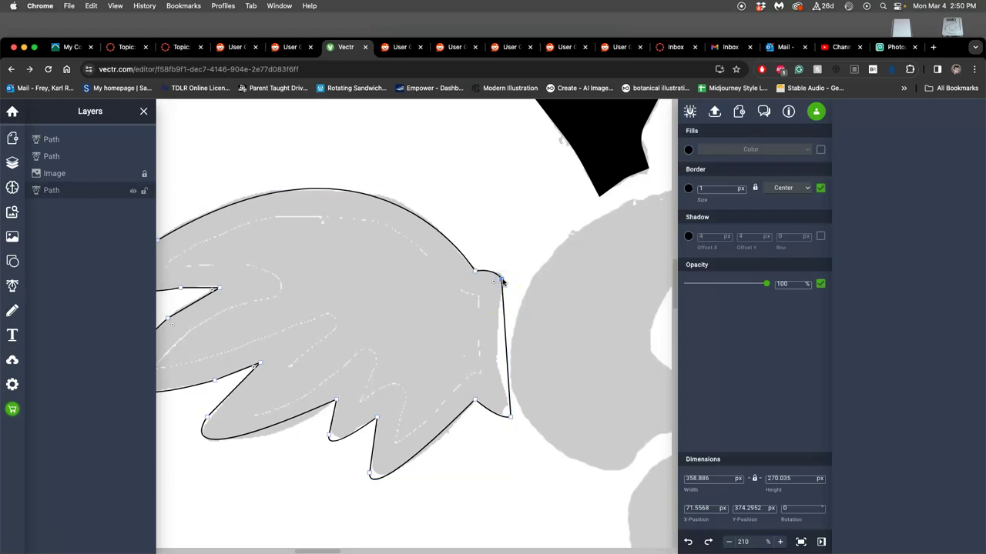
{"action": "double_click", "coordinate": [502, 281]}
{"action": "left_click_drag", "start_coordinate": [493, 242], "coordinate": [500, 275]}
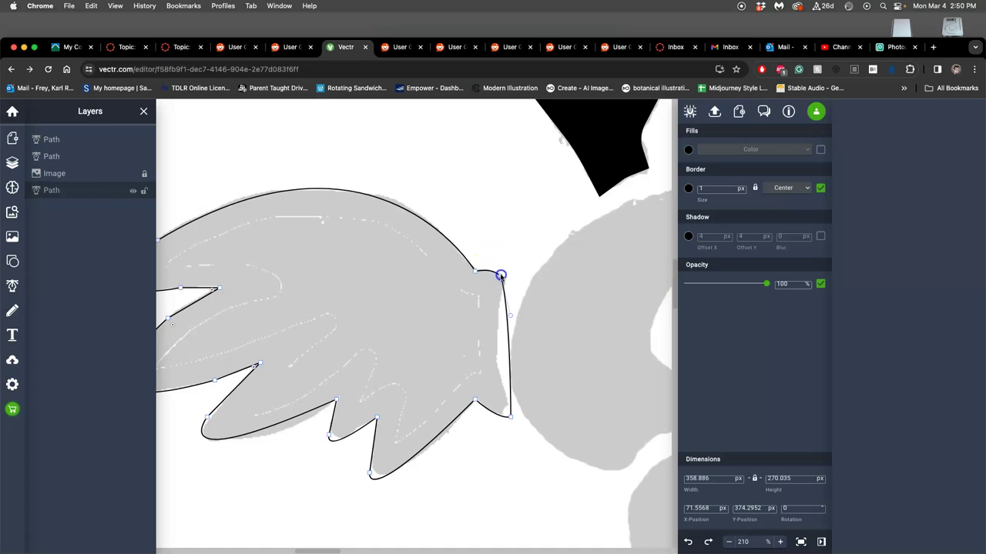
{"action": "left_click_drag", "start_coordinate": [511, 314], "coordinate": [483, 362]}
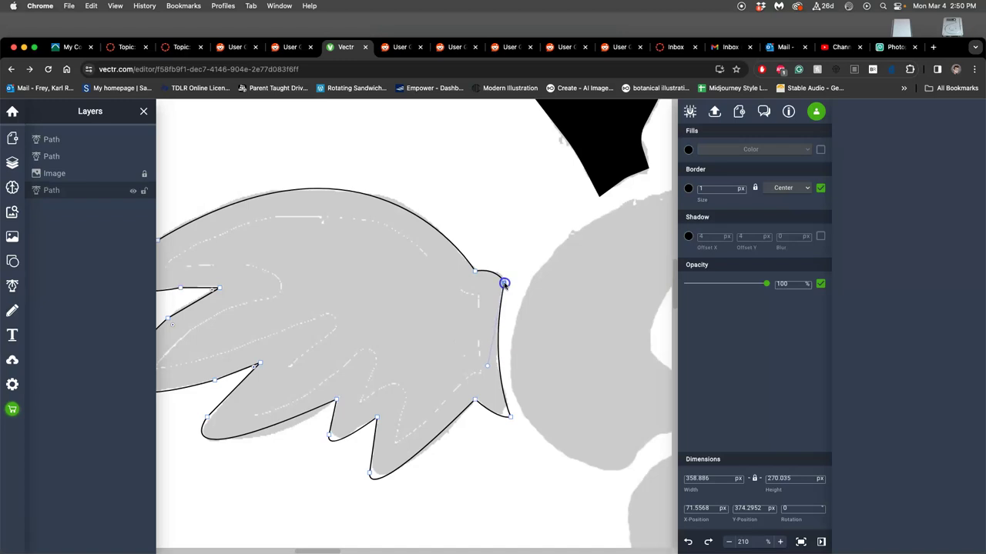
{"action": "left_click", "coordinate": [514, 396]}
{"action": "left_click", "coordinate": [510, 413]}
{"action": "left_click", "coordinate": [510, 414]}
- Adjust the lower, upper-left and left notch points, zoomed in to 521% on the upper notch
{"action": "left_click", "coordinate": [480, 408]}
{"action": "double_click", "coordinate": [394, 347]}
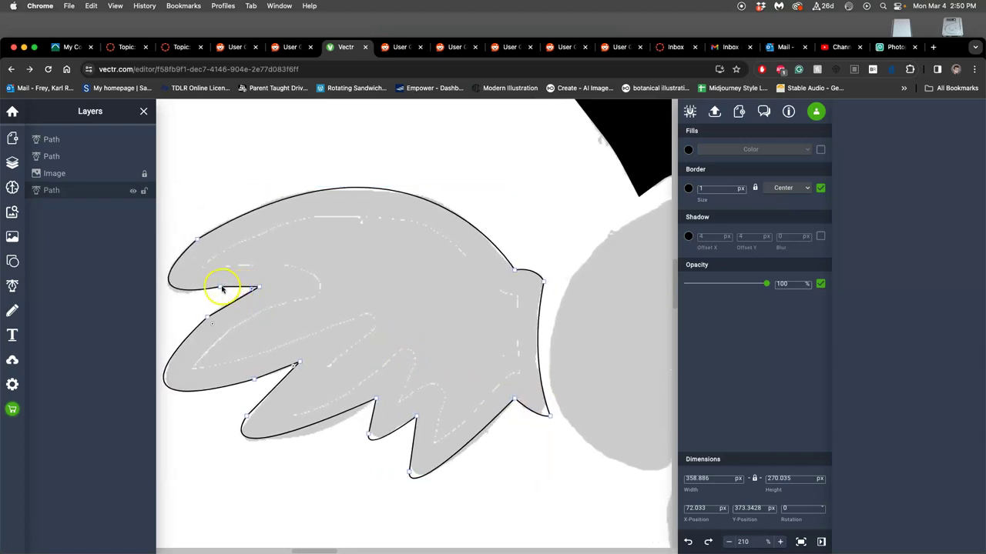
{"action": "left_click", "coordinate": [290, 368]}
{"action": "left_click", "coordinate": [250, 289]}
{"action": "left_click", "coordinate": [219, 289]}
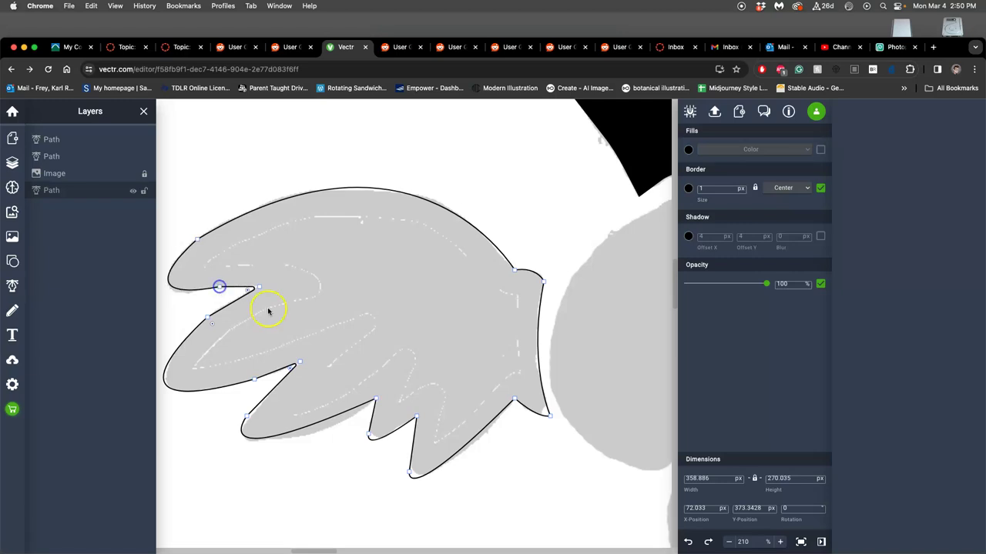
{"action": "scroll", "coordinate": [308, 348], "scroll_direction": "left", "scroll_amount": 3}
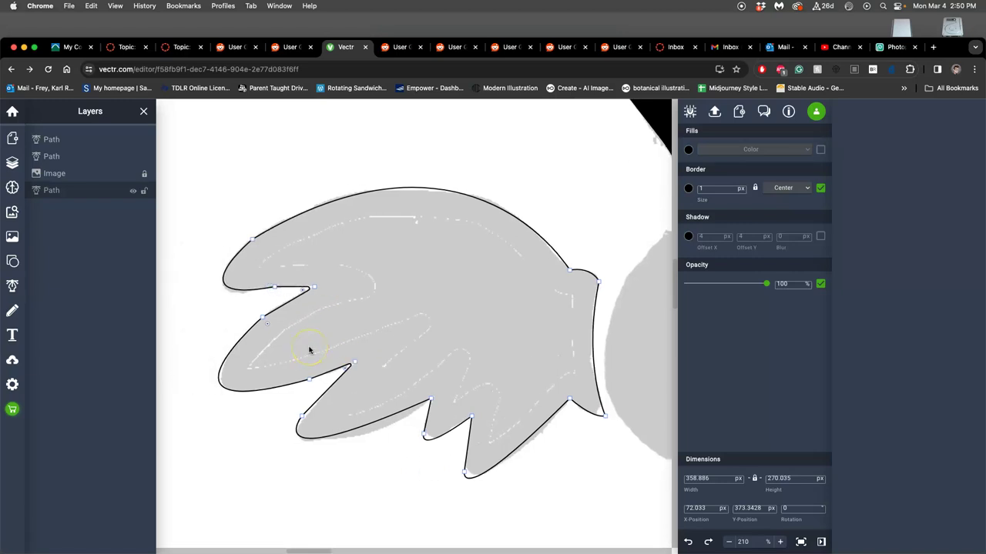
{"action": "scroll", "coordinate": [310, 350], "scroll_direction": "up", "scroll_amount": 5}
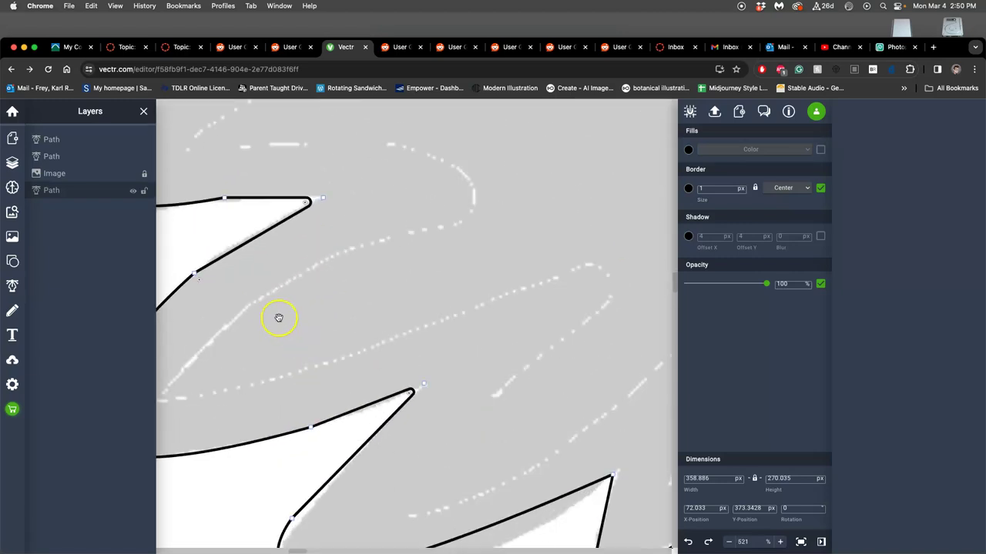
{"action": "scroll", "coordinate": [277, 317], "scroll_direction": "left", "scroll_amount": 5}
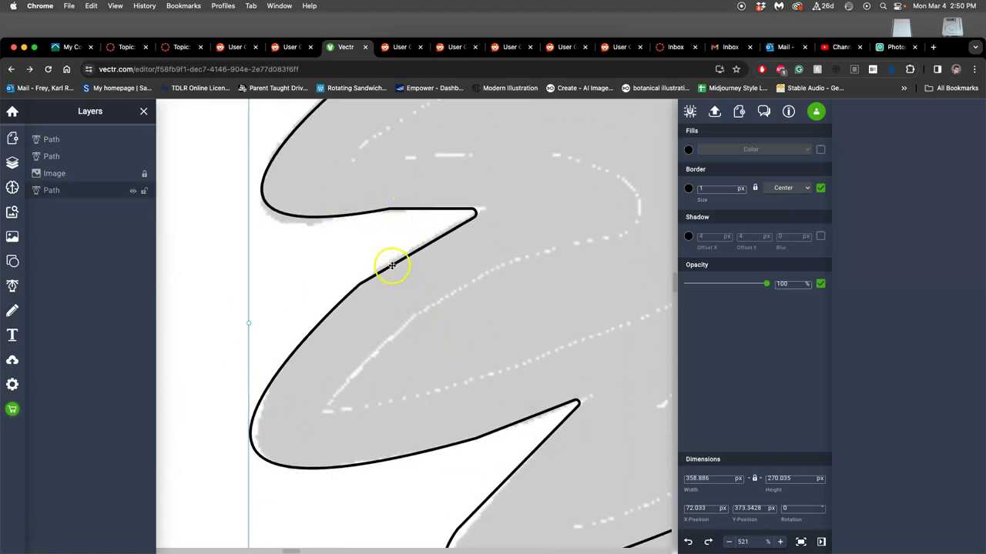
{"action": "scroll", "coordinate": [420, 291], "scroll_direction": "up", "scroll_amount": 1}
{"action": "left_click", "coordinate": [440, 302]}
{"action": "scroll", "coordinate": [436, 301], "scroll_direction": "up", "scroll_amount": 2}
{"action": "scroll", "coordinate": [436, 300], "scroll_direction": "right", "scroll_amount": 1}
{"action": "left_click", "coordinate": [415, 339]}
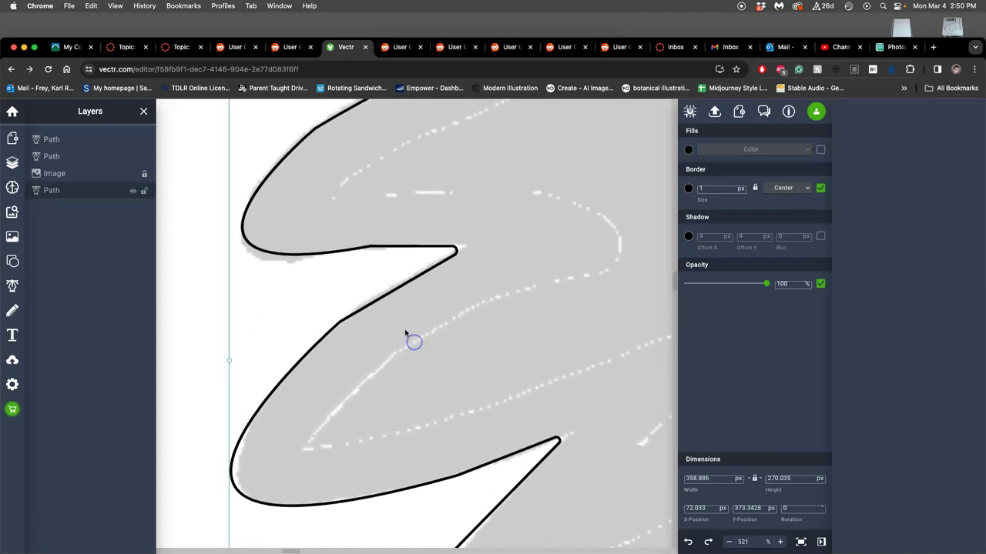
- Add a new point on the upper lobe's edge and toggle it between sharp and smooth
{"action": "double_click", "coordinate": [337, 250]}
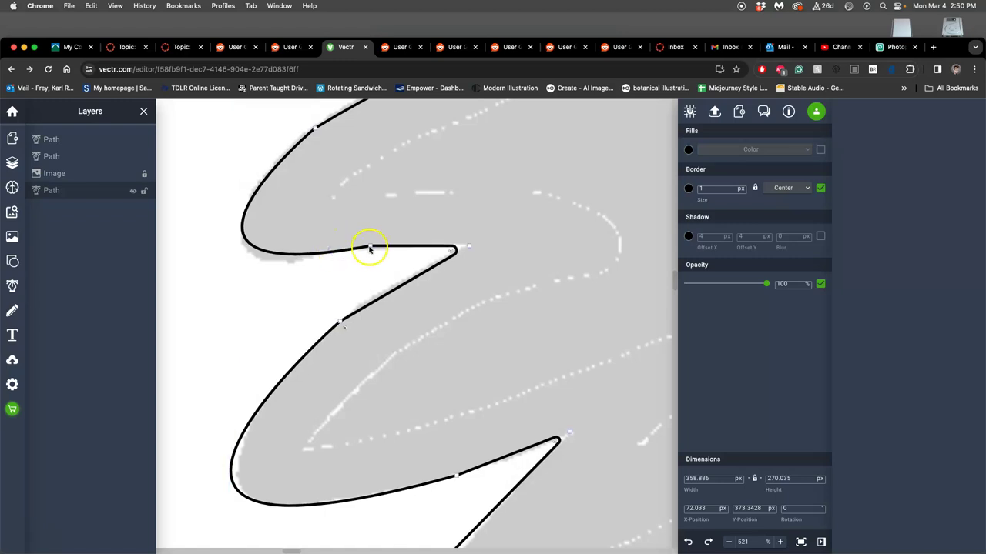
{"action": "left_click", "coordinate": [370, 248]}
{"action": "double_click", "coordinate": [370, 247]}
{"action": "double_click", "coordinate": [370, 248]}
{"action": "double_click", "coordinate": [370, 248]}
{"action": "double_click", "coordinate": [370, 248]}
{"action": "scroll", "coordinate": [344, 271], "scroll_direction": "left", "scroll_amount": 5}
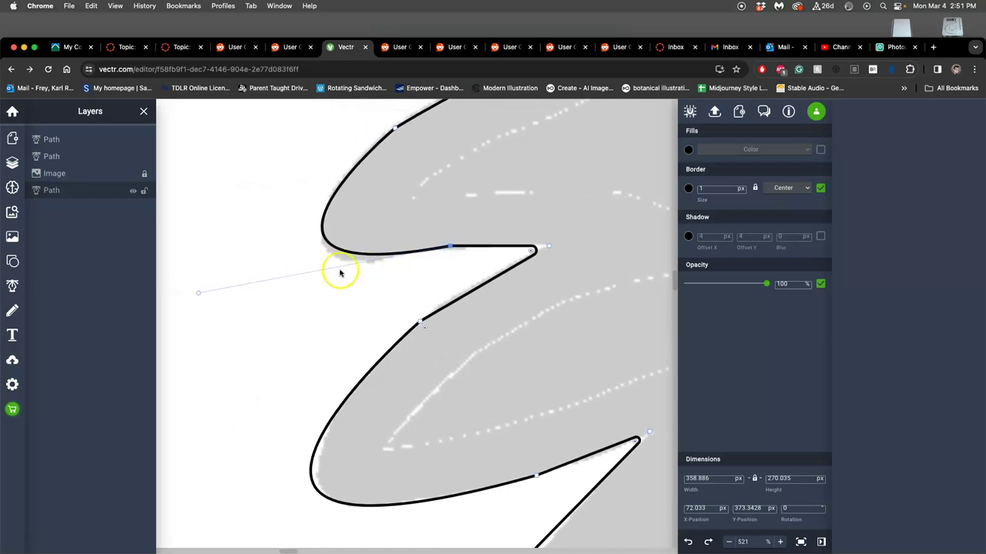
- Drag the handles and tip node so the notch edges run along the sketch into a point
{"action": "mouse_move", "coordinate": [199, 292]}
{"action": "left_mouse_down"}
{"action": "mouse_move", "coordinate": [207, 288]}
{"action": "mouse_move", "coordinate": [191, 292]}
{"action": "left_mouse_up"}
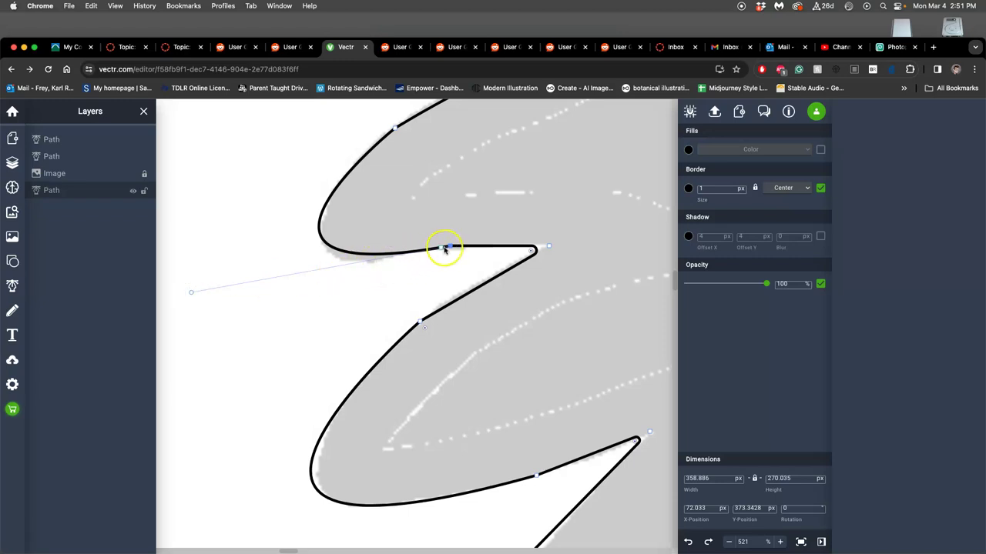
{"action": "left_click_drag", "start_coordinate": [451, 248], "coordinate": [454, 264]}
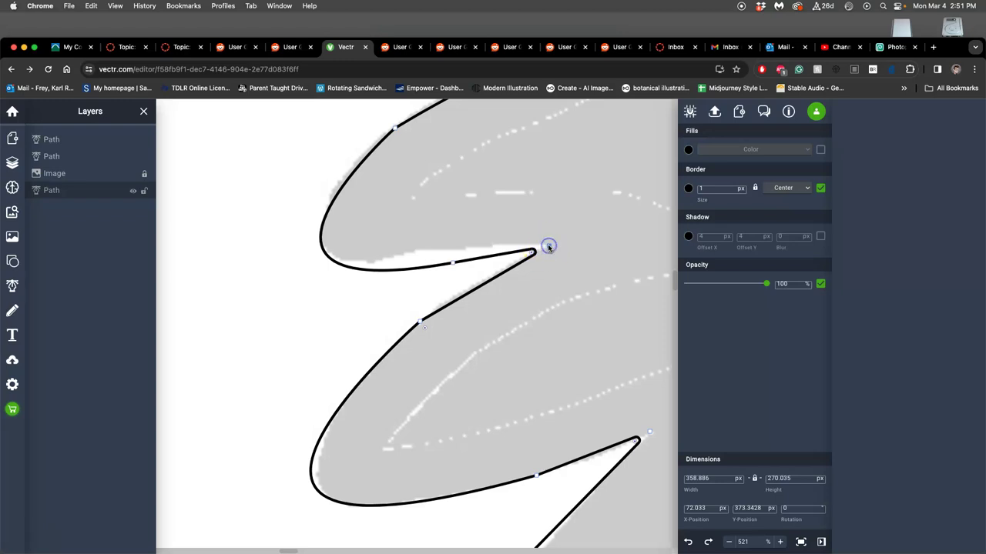
{"action": "left_click_drag", "start_coordinate": [548, 247], "coordinate": [456, 265]}
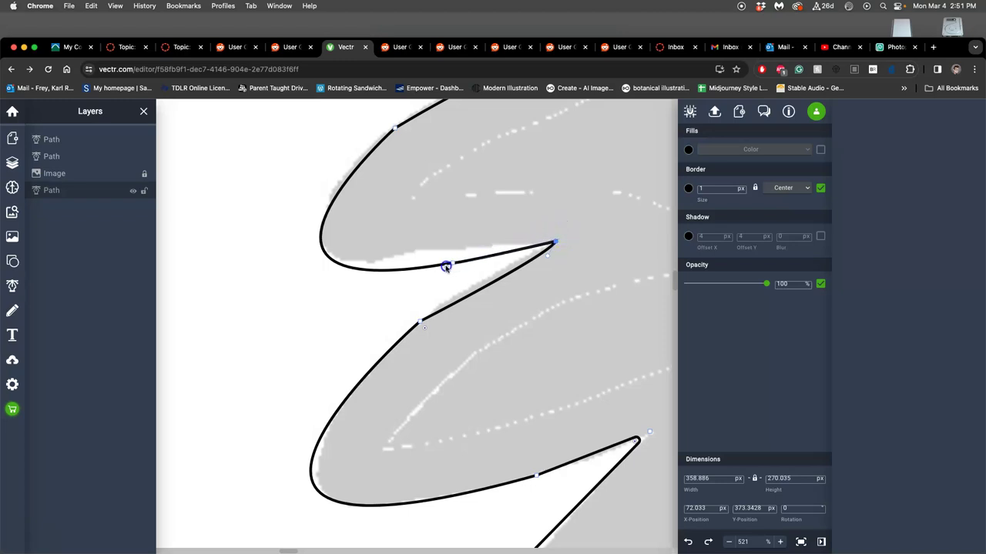
{"action": "left_click_drag", "start_coordinate": [547, 256], "coordinate": [508, 255]}
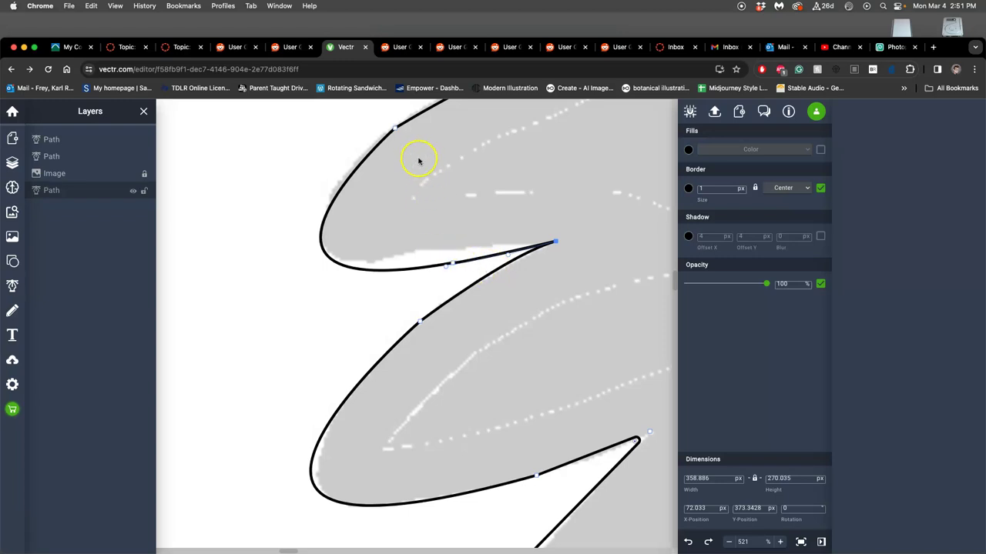
{"action": "scroll", "coordinate": [420, 173], "scroll_direction": "up", "scroll_amount": 1}
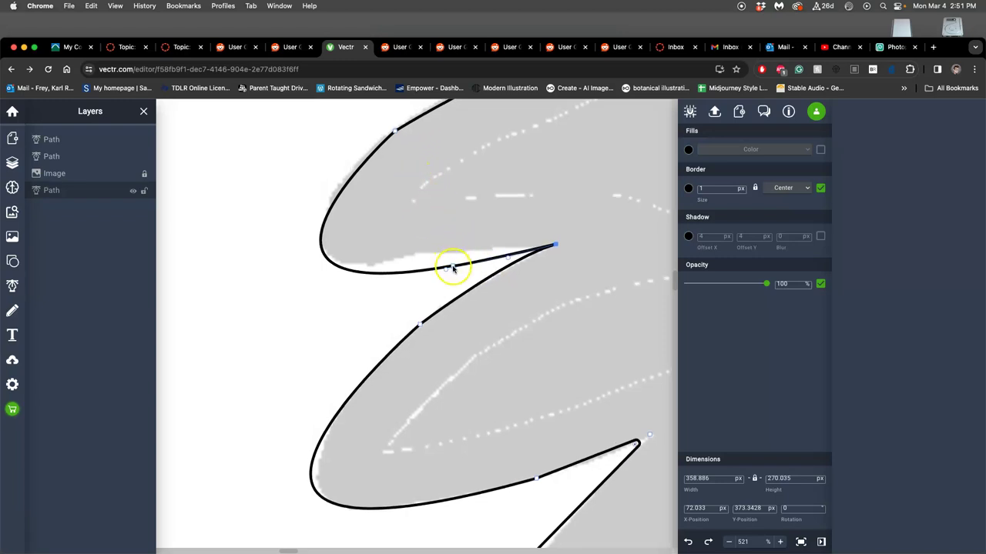
{"action": "left_click_drag", "start_coordinate": [454, 267], "coordinate": [445, 255]}
{"action": "left_click", "coordinate": [551, 248]}
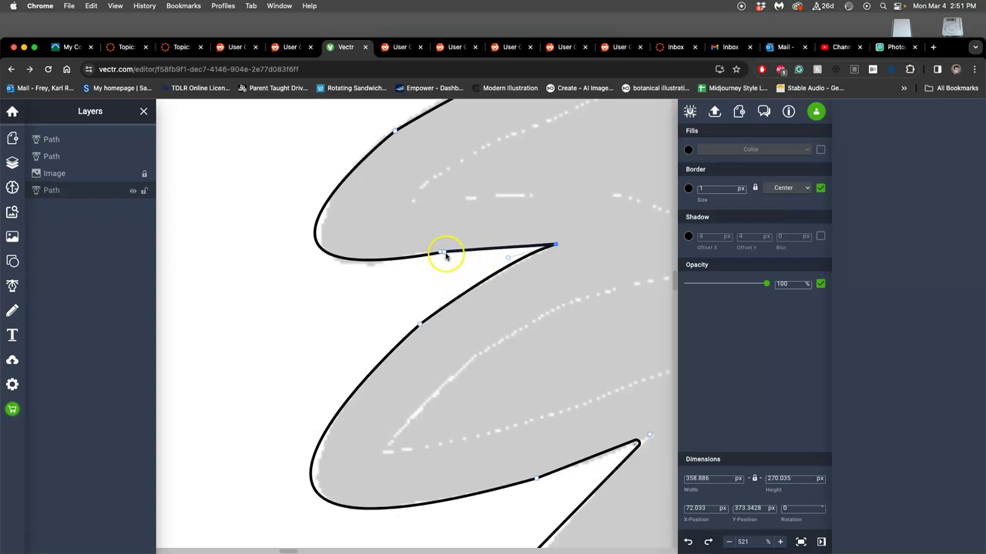
{"action": "mouse_move", "coordinate": [444, 255]}
{"action": "left_mouse_down"}
{"action": "mouse_move", "coordinate": [432, 252]}
{"action": "mouse_move", "coordinate": [454, 250]}
{"action": "mouse_move", "coordinate": [439, 253]}
{"action": "left_mouse_up"}
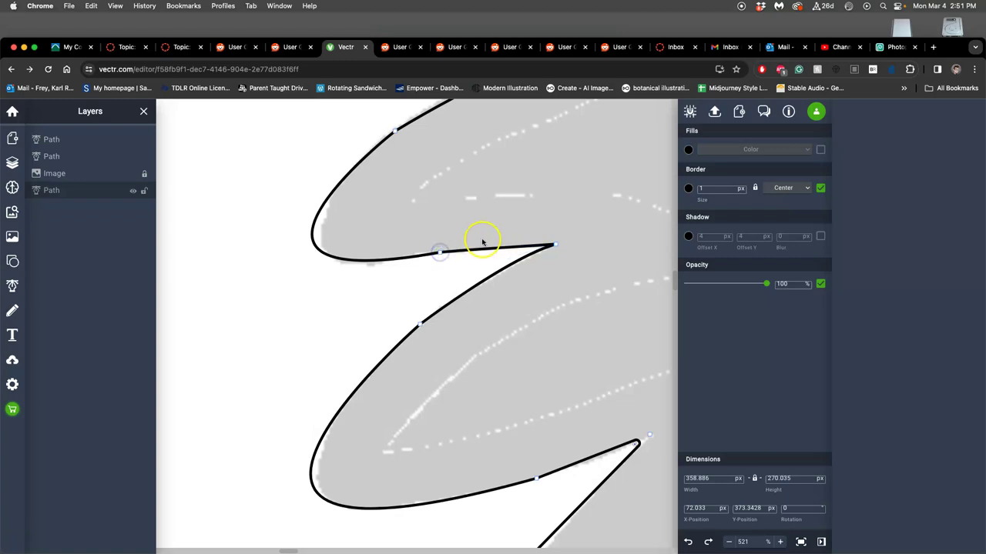
- Select the wing outline to review its points, then deselect it
{"action": "left_click", "coordinate": [434, 273]}
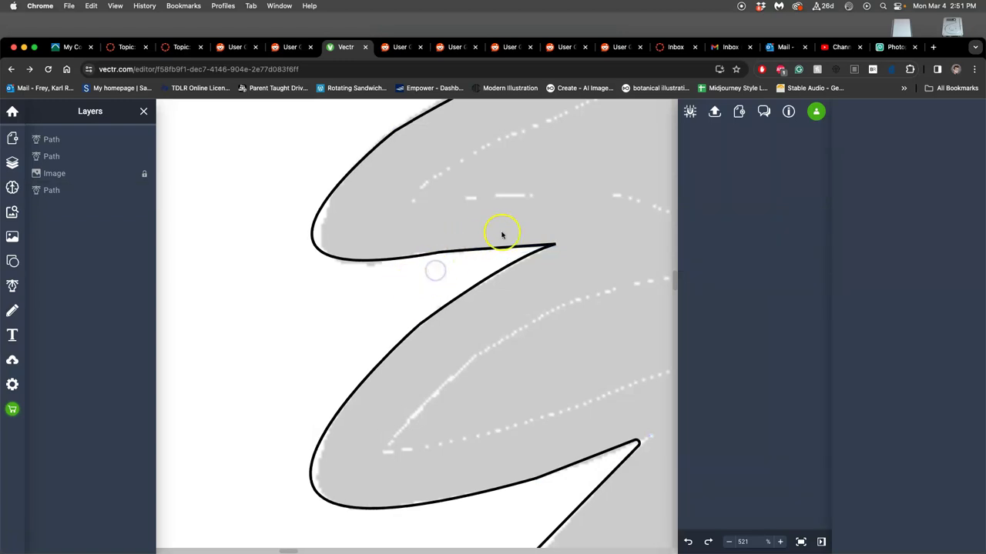
{"action": "scroll", "coordinate": [501, 231], "scroll_direction": "up", "scroll_amount": 3}
{"action": "scroll", "coordinate": [497, 238], "scroll_direction": "up", "scroll_amount": 2}
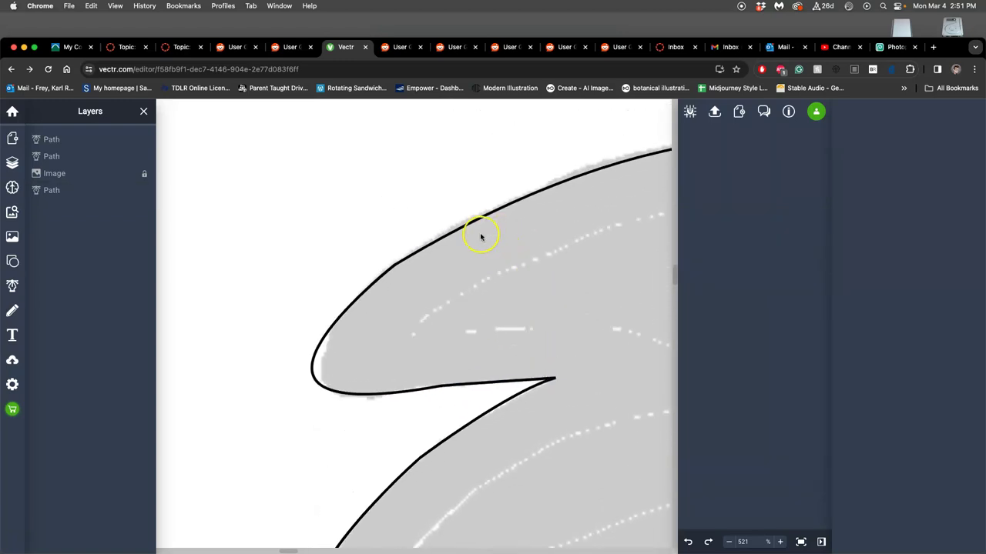
{"action": "left_click", "coordinate": [463, 229]}
{"action": "left_click", "coordinate": [463, 227]}
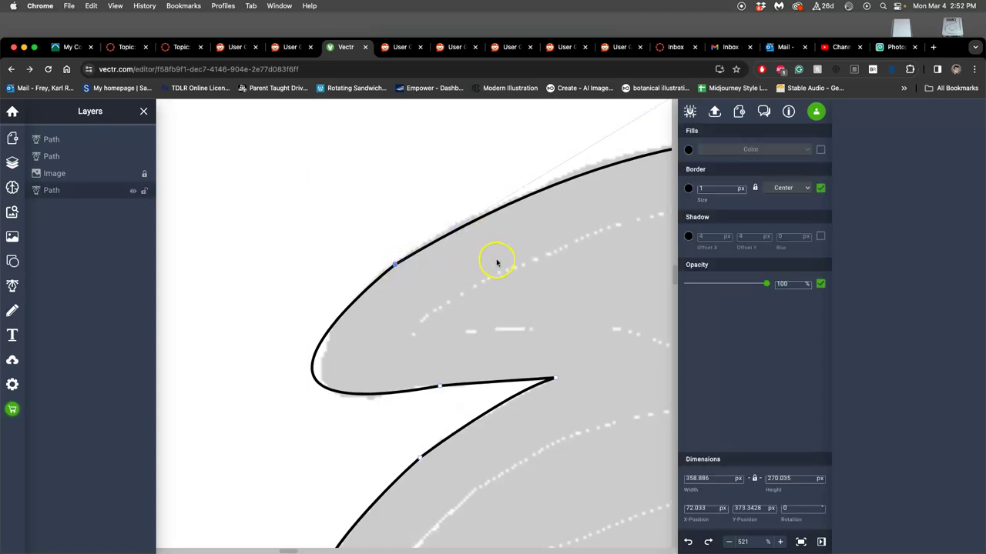
{"action": "left_click_drag", "start_coordinate": [497, 263], "coordinate": [359, 380]}
{"action": "left_click", "coordinate": [401, 339]}
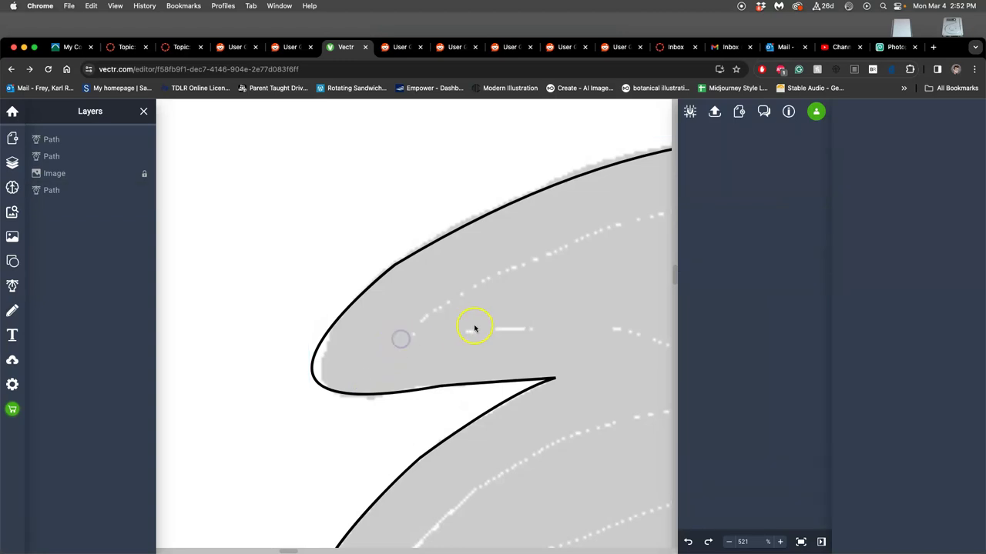
- Zoom out from 521% to 146% and pan until the whole wing is visible
{"action": "scroll", "coordinate": [475, 329], "scroll_direction": "right", "scroll_amount": 6}
{"action": "scroll", "coordinate": [474, 329], "scroll_direction": "up", "scroll_amount": 2}
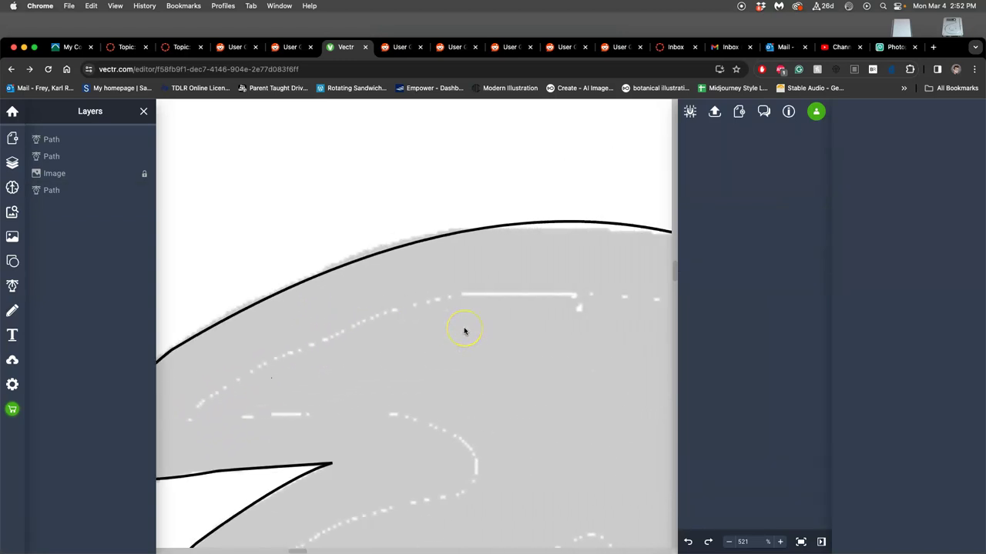
{"action": "scroll", "coordinate": [464, 331], "scroll_direction": "down", "scroll_amount": 10}
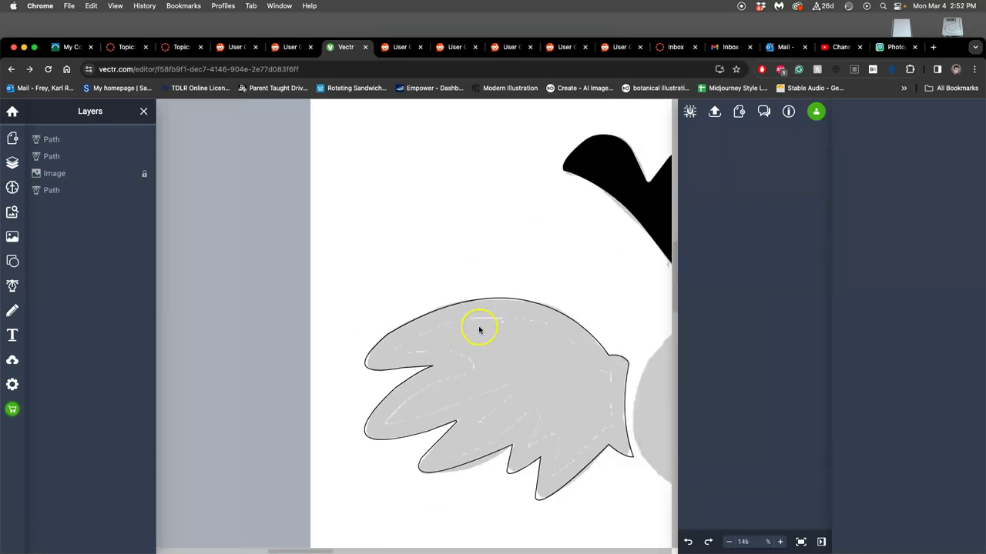
{"action": "scroll", "coordinate": [479, 330], "scroll_direction": "right", "scroll_amount": 3}
{"action": "scroll", "coordinate": [478, 330], "scroll_direction": "down", "scroll_amount": 2}
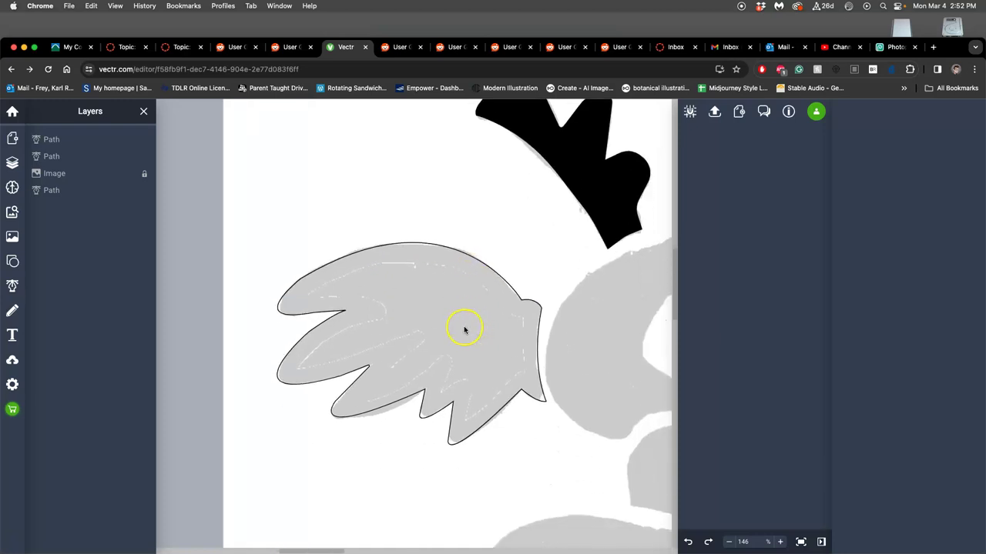
{"action": "scroll", "coordinate": [464, 331], "scroll_direction": "right", "scroll_amount": 1}
{"action": "scroll", "coordinate": [421, 315], "scroll_direction": "right", "scroll_amount": 1}
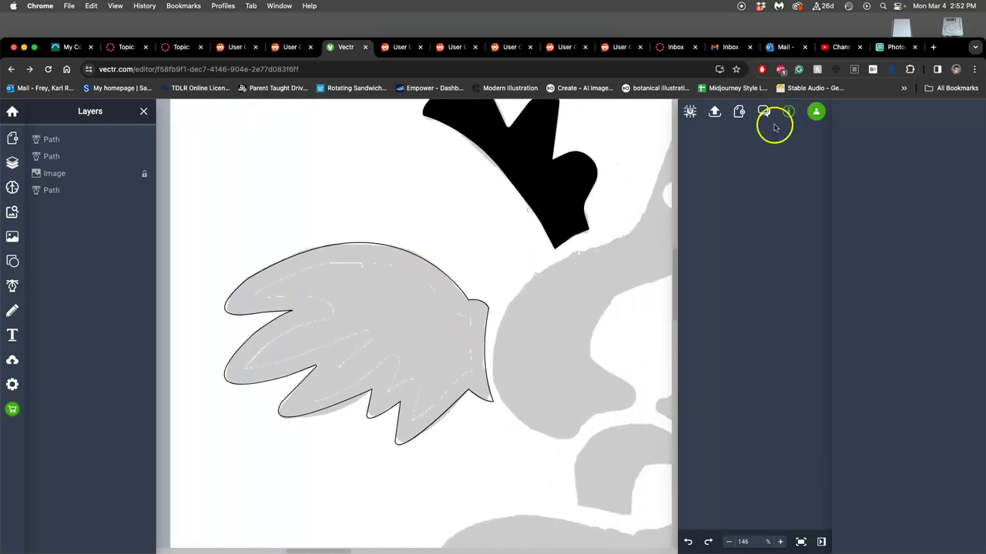
{"action": "left_click", "coordinate": [54, 140]}
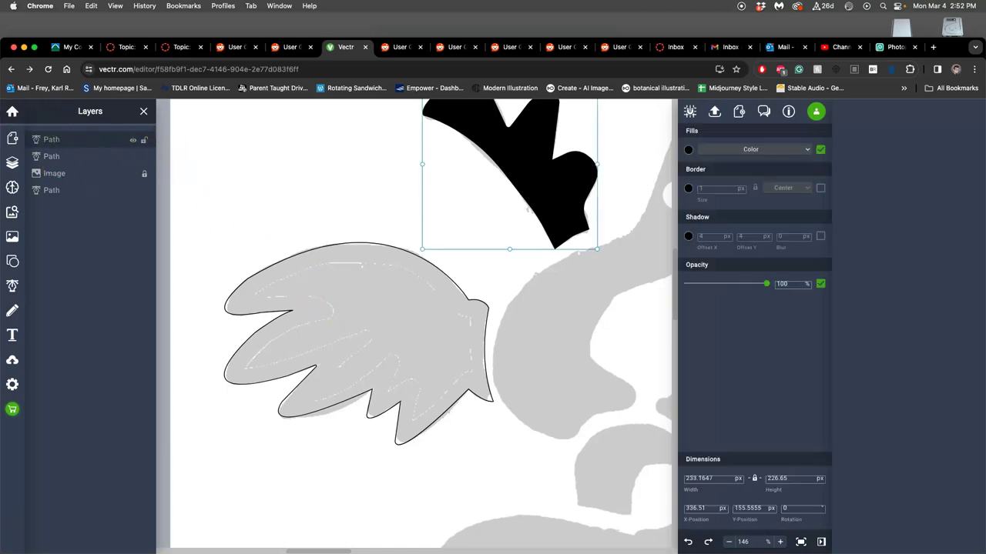
- Remove the wing's border, fill it solid black, and nudge it slightly down
{"action": "left_click", "coordinate": [316, 251]}
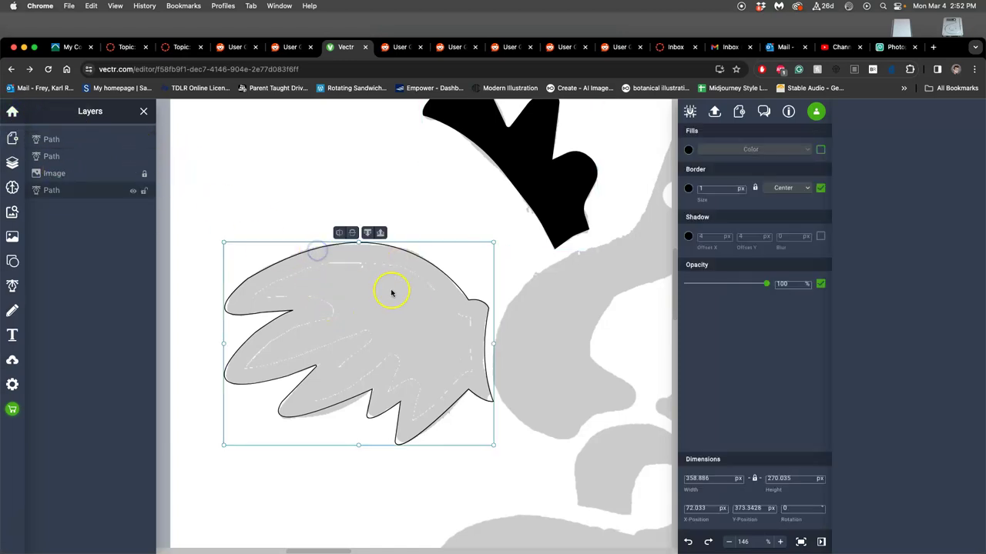
{"action": "left_click", "coordinate": [820, 188]}
{"action": "left_click", "coordinate": [820, 150]}
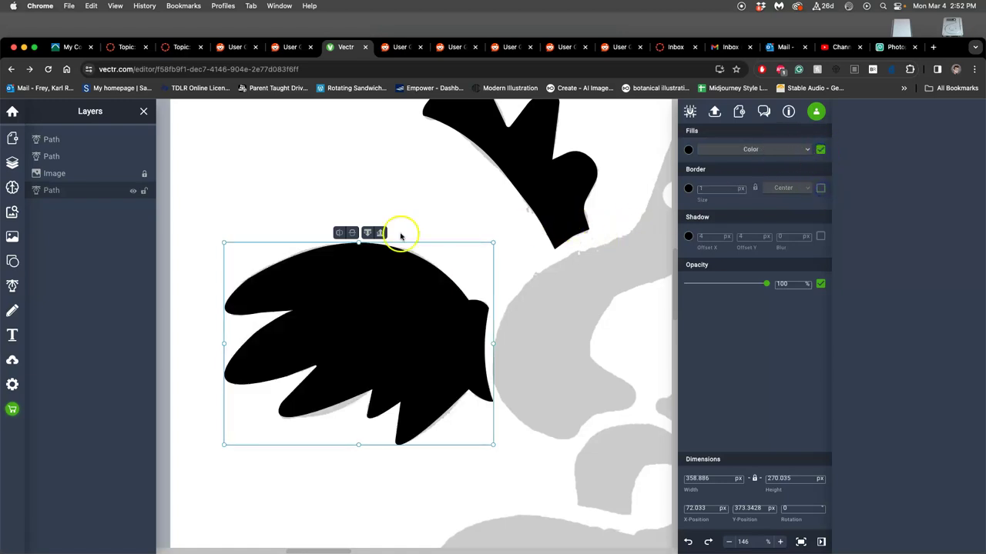
{"action": "left_click_drag", "start_coordinate": [330, 268], "coordinate": [327, 272]}
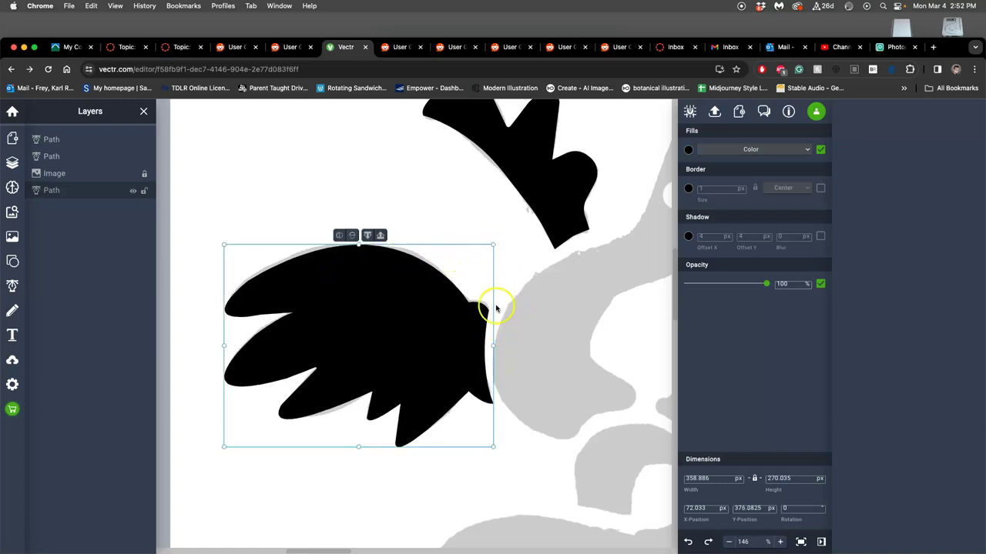
- Adjust the black wing's right-edge point and top-right curve to hug the grey body
{"action": "double_click", "coordinate": [475, 347]}
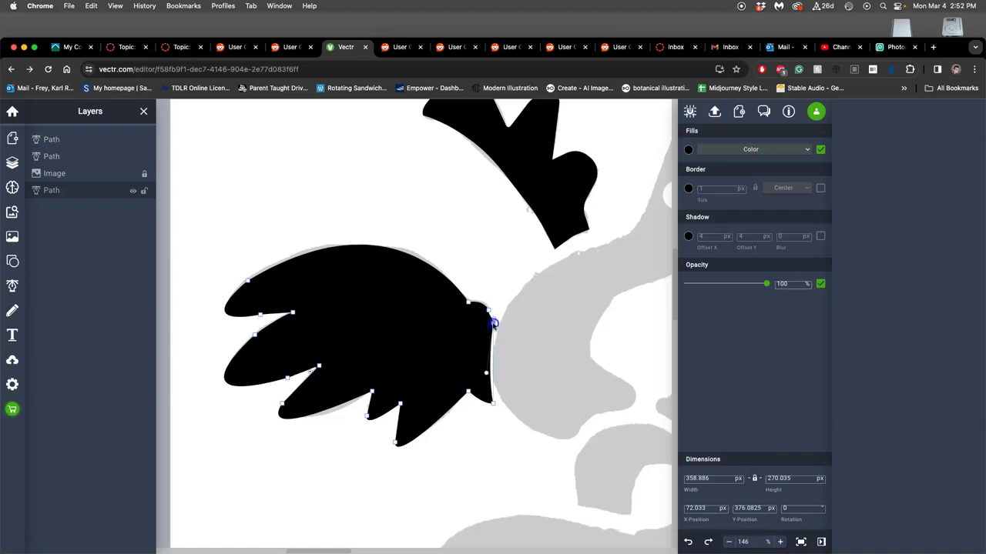
{"action": "left_click", "coordinate": [488, 367]}
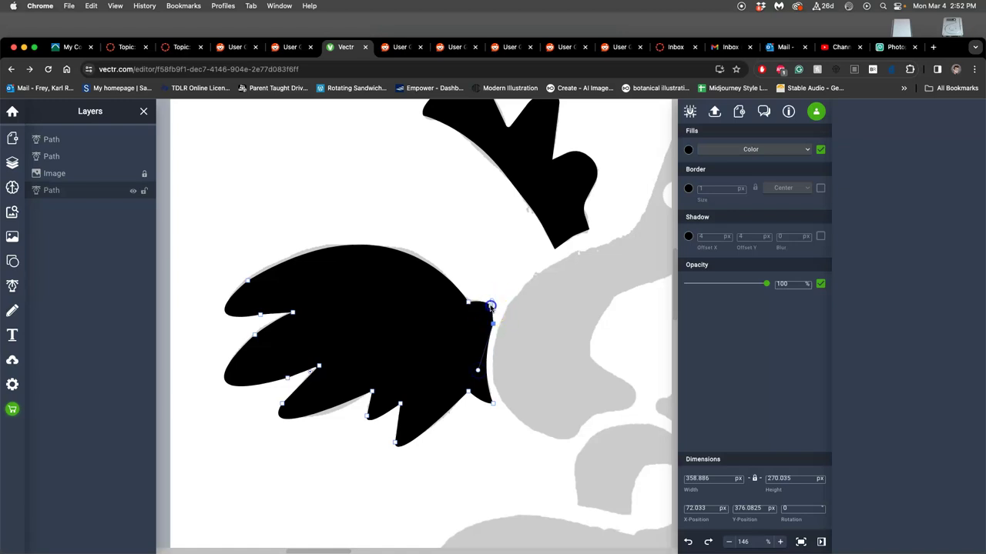
{"action": "left_click", "coordinate": [490, 300]}
{"action": "left_click", "coordinate": [535, 336]}
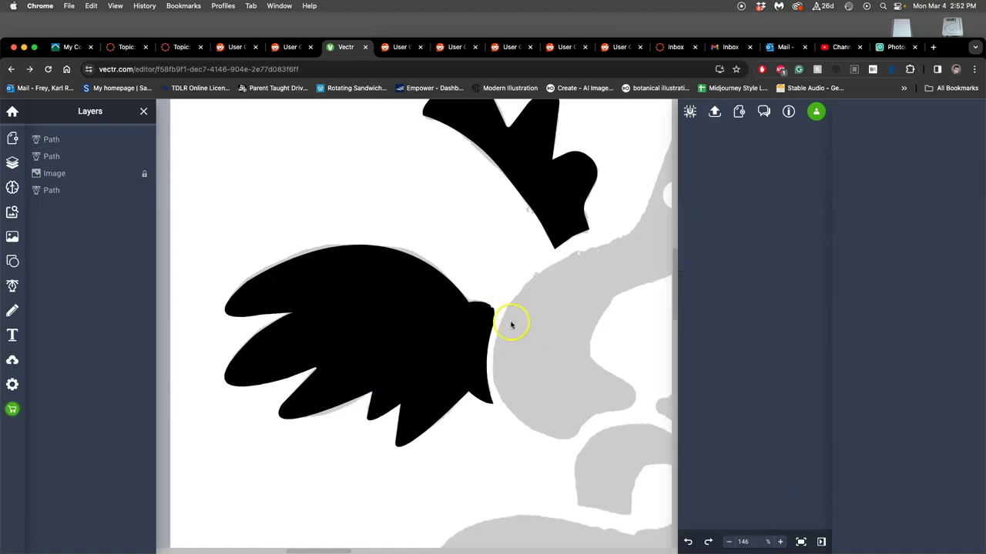
- Tighten the black wing's notch curve by moving its node and shortening its handle
{"action": "scroll", "coordinate": [510, 325], "scroll_direction": "up", "scroll_amount": 10}
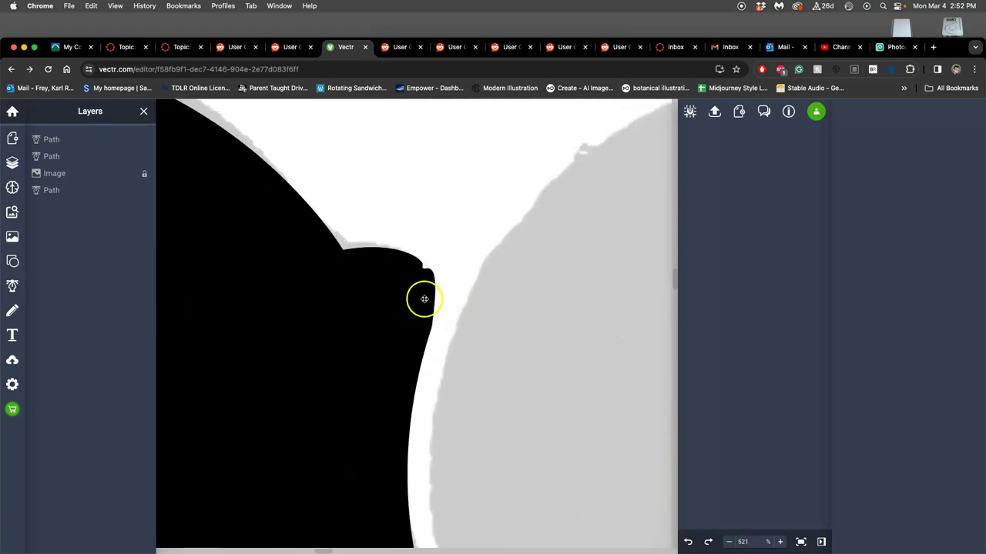
{"action": "scroll", "coordinate": [413, 282], "scroll_direction": "up", "scroll_amount": 5}
{"action": "left_click", "coordinate": [452, 260]}
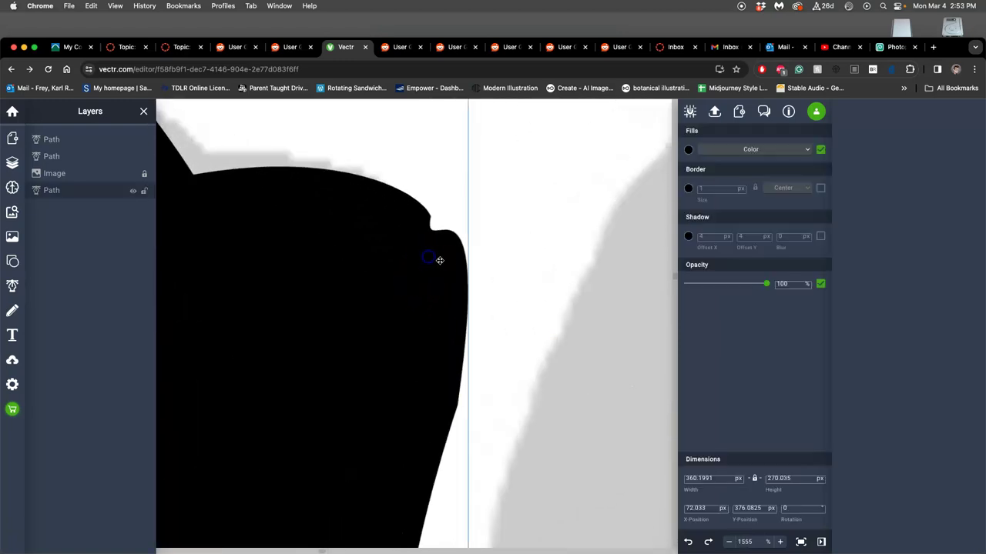
{"action": "left_click_drag", "start_coordinate": [458, 245], "coordinate": [460, 247]}
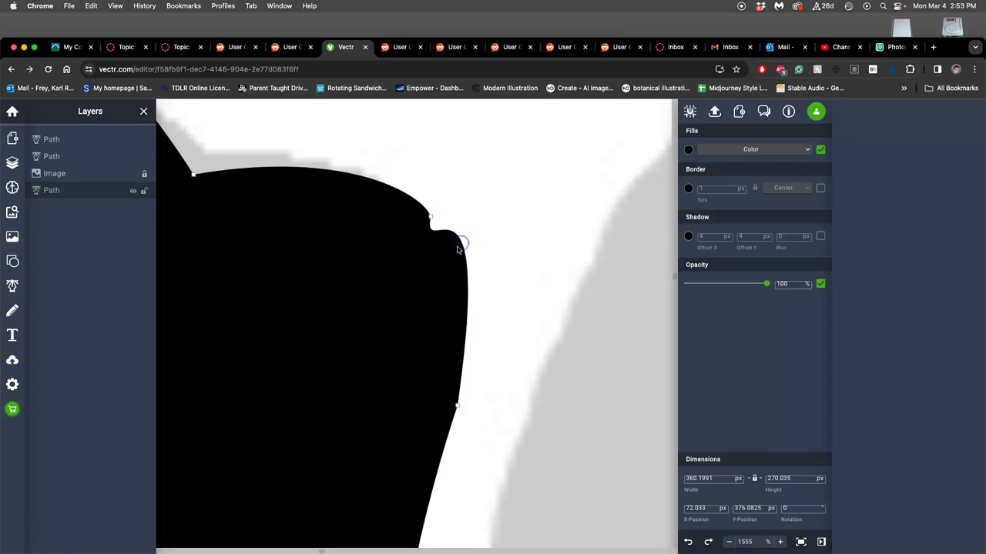
{"action": "left_click", "coordinate": [430, 216]}
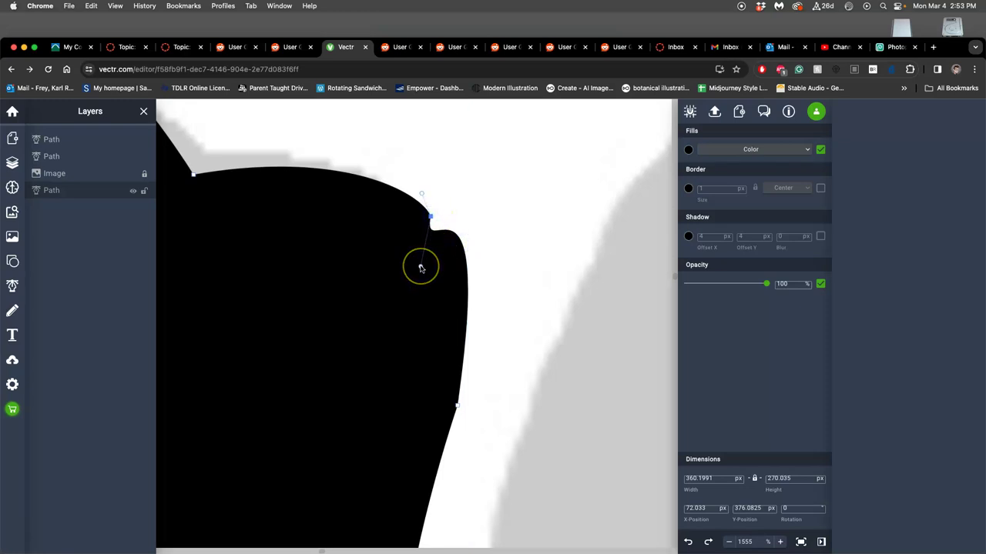
{"action": "left_click_drag", "start_coordinate": [420, 268], "coordinate": [430, 232]}
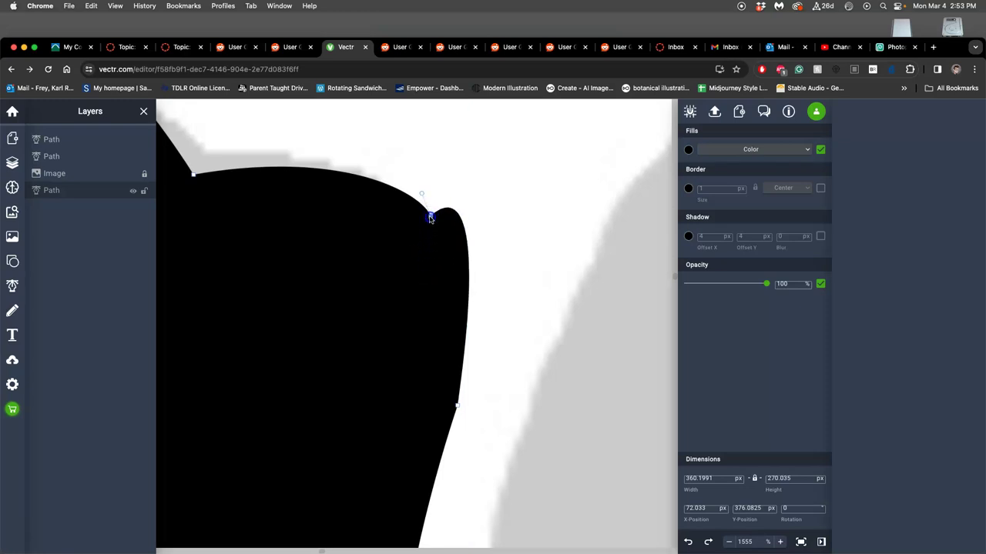
- Straighten the wing's right side and make the lower right-edge node a sharp corner
{"action": "left_click", "coordinate": [458, 405]}
{"action": "left_click_drag", "start_coordinate": [494, 146], "coordinate": [453, 223]}
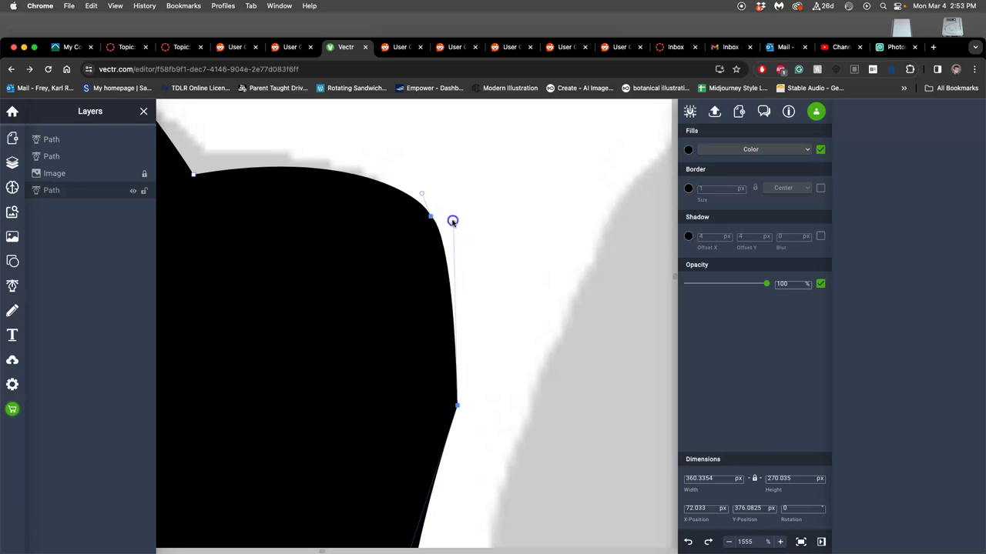
{"action": "mouse_move", "coordinate": [457, 406]}
{"action": "left_mouse_down"}
{"action": "mouse_move", "coordinate": [447, 406]}
{"action": "mouse_move", "coordinate": [460, 406]}
{"action": "left_mouse_up"}
{"action": "double_click", "coordinate": [460, 406]}
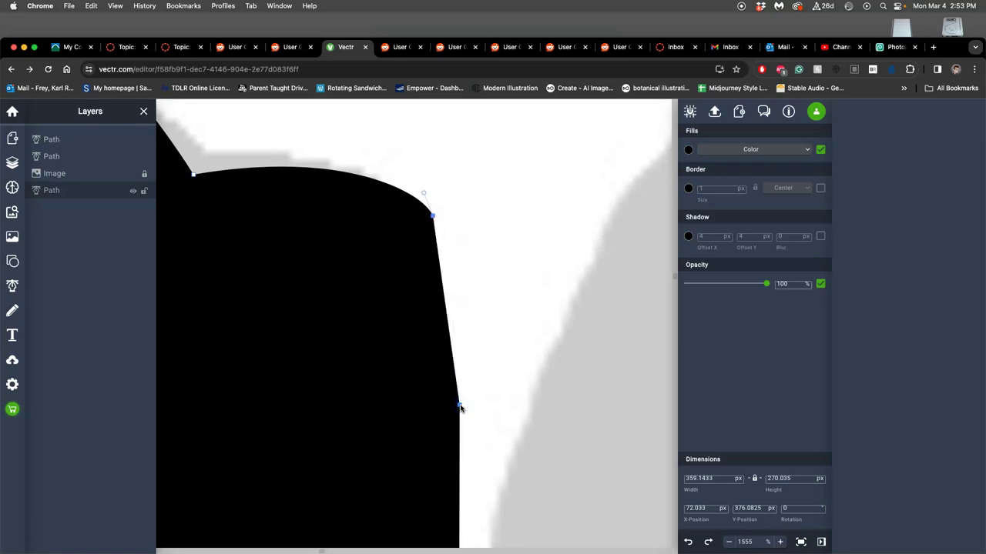
{"action": "left_click", "coordinate": [493, 368]}
- Bend the top-right base edge into a rounded lobe following the sketch, then deselect
{"action": "scroll", "coordinate": [494, 367], "scroll_direction": "down", "scroll_amount": 10}
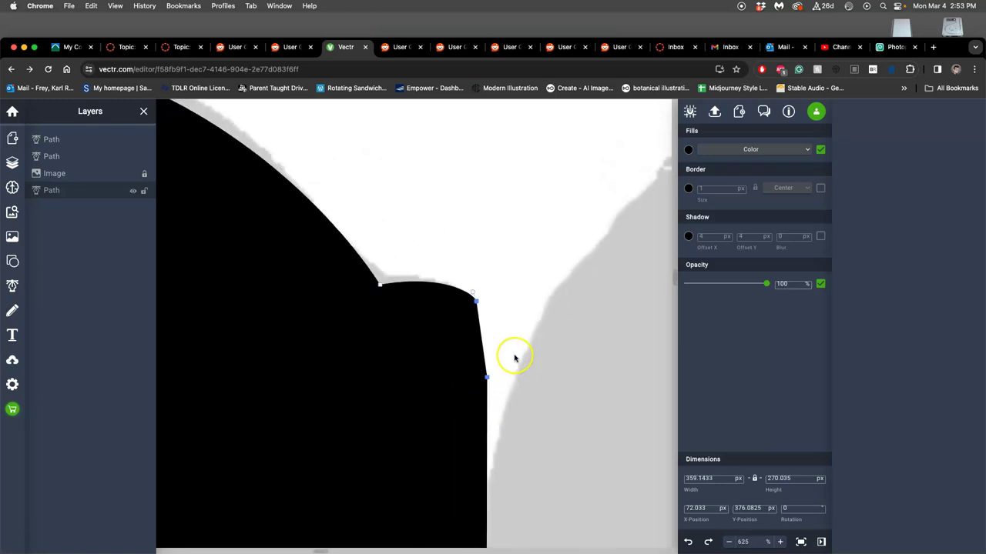
{"action": "scroll", "coordinate": [514, 357], "scroll_direction": "down", "scroll_amount": 1}
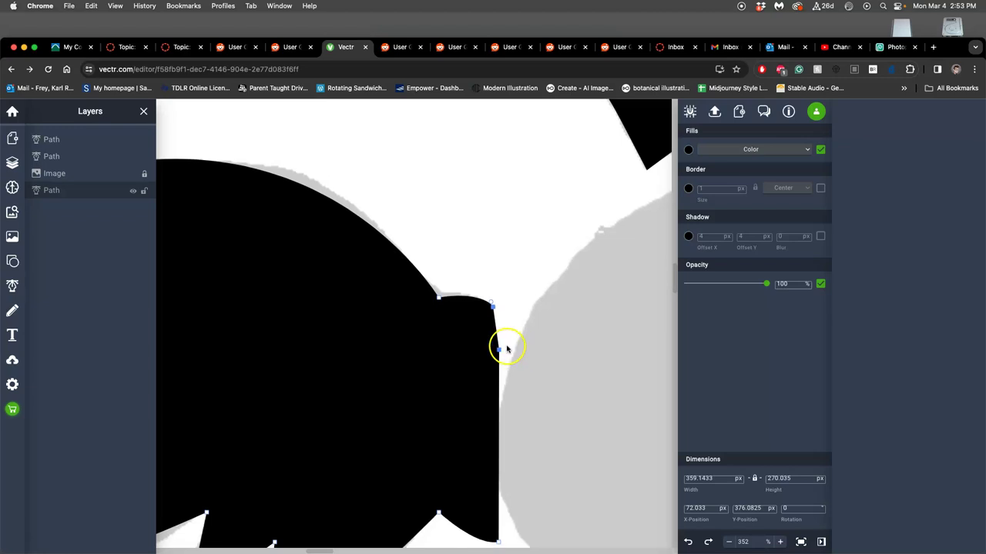
{"action": "left_click_drag", "start_coordinate": [507, 349], "coordinate": [501, 311]}
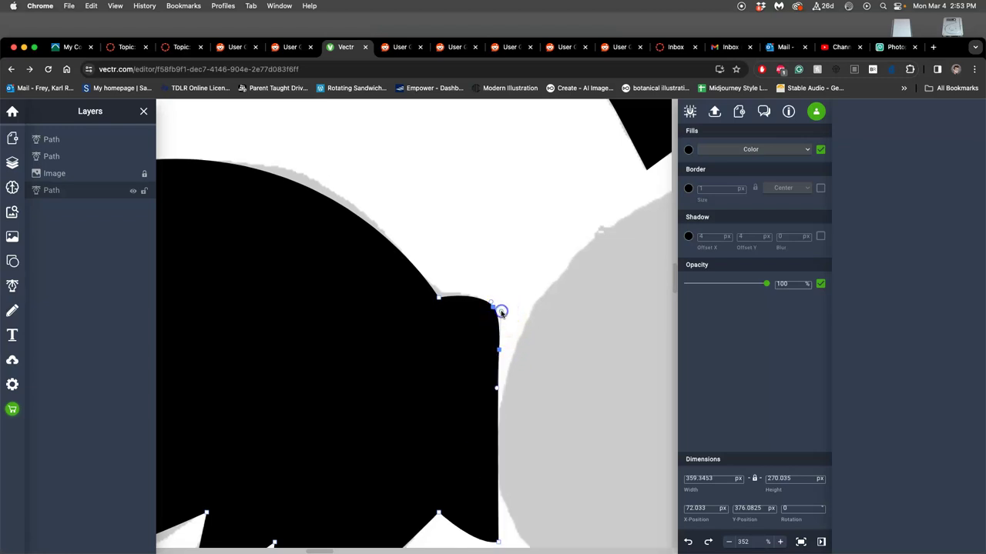
{"action": "left_click", "coordinate": [501, 311]}
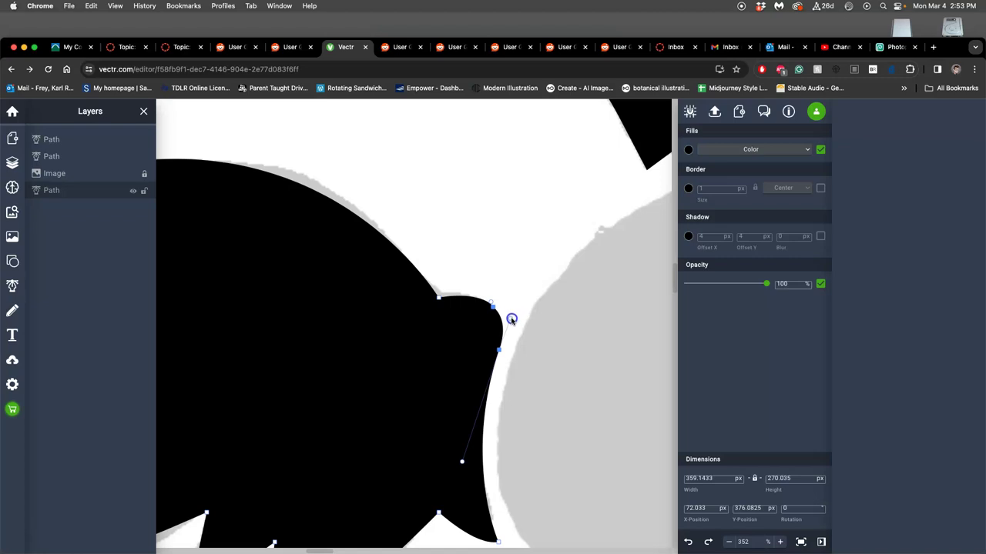
{"action": "left_click", "coordinate": [530, 319]}
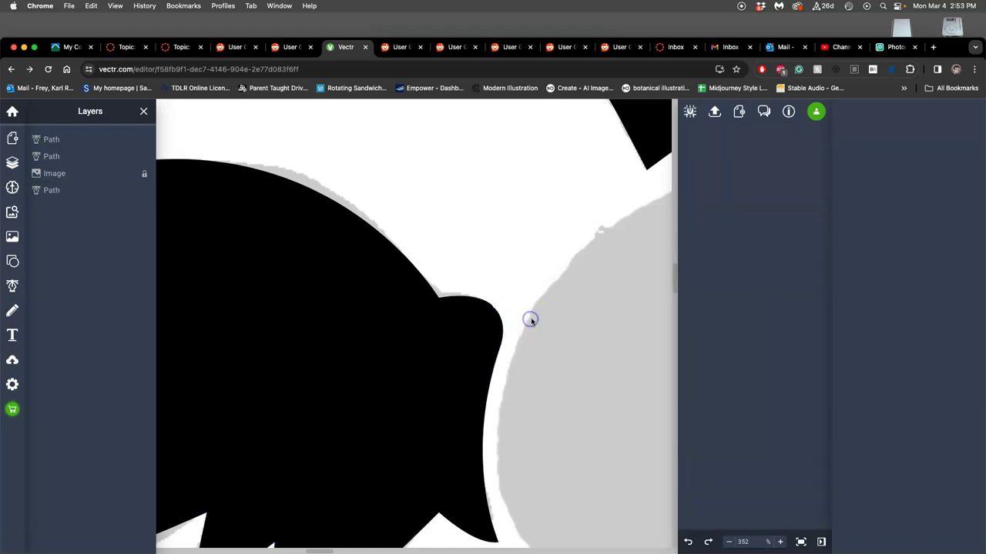
{"action": "left_click", "coordinate": [515, 323]}
{"action": "left_click", "coordinate": [524, 303]}
{"action": "scroll", "coordinate": [525, 304], "scroll_direction": "down", "scroll_amount": 10}
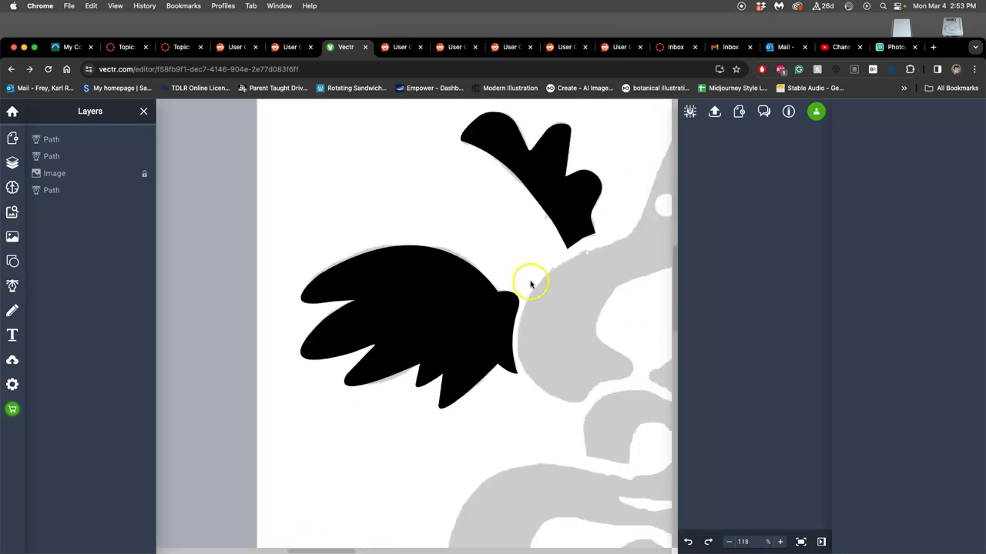
{"action": "scroll", "coordinate": [525, 285], "scroll_direction": "right", "scroll_amount": 5}
{"action": "scroll", "coordinate": [524, 286], "scroll_direction": "up", "scroll_amount": 3}
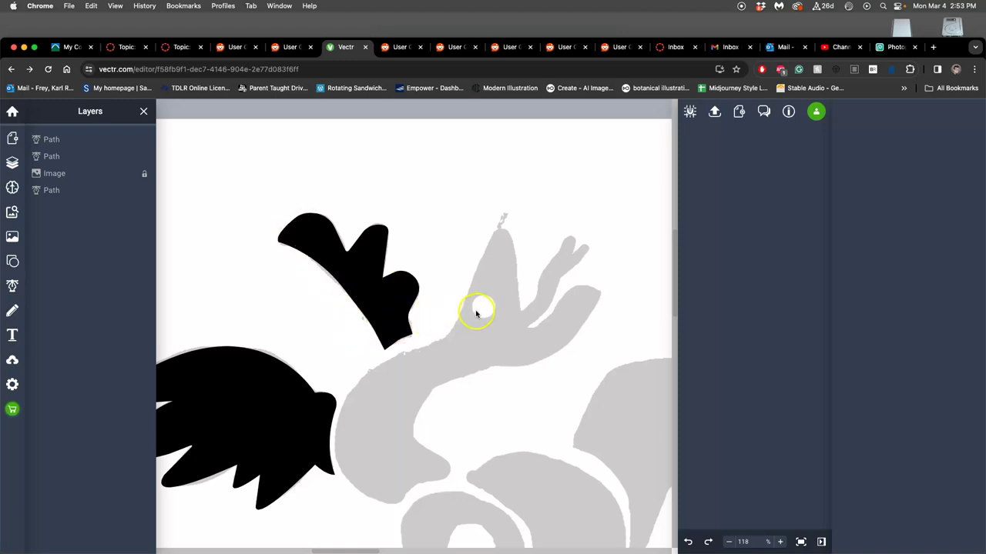
{"action": "scroll", "coordinate": [476, 312], "scroll_direction": "down", "scroll_amount": 1}
{"action": "scroll", "coordinate": [470, 308], "scroll_direction": "left", "scroll_amount": 4}
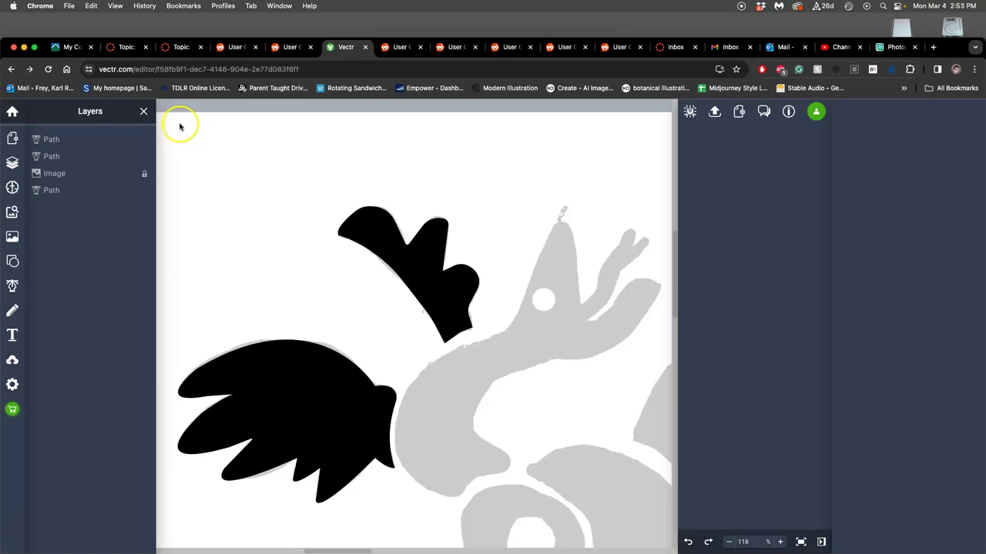
- Go to the Home file list and reopen the wing-tracing artwork, dismissing the VIP popups
{"action": "left_click", "coordinate": [14, 111]}
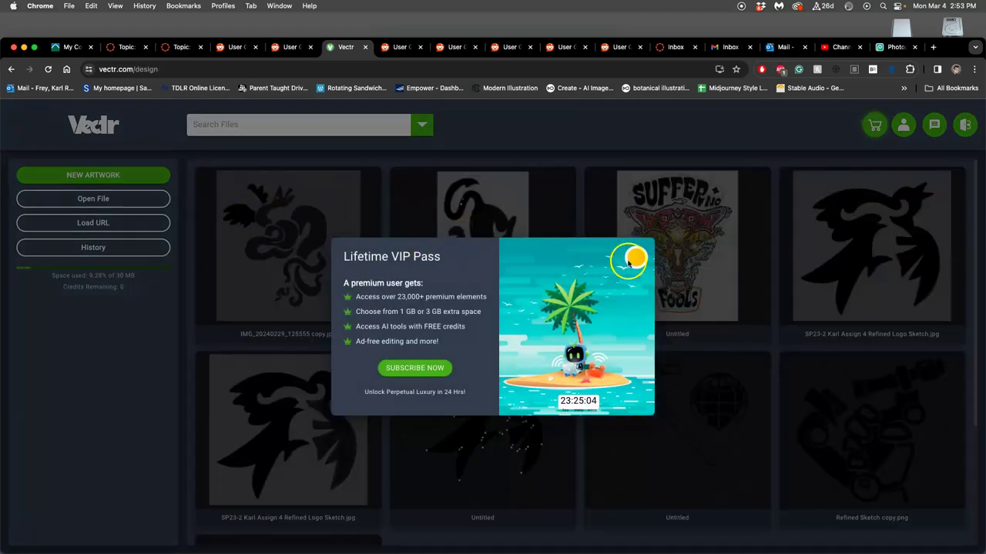
{"action": "left_click", "coordinate": [570, 154]}
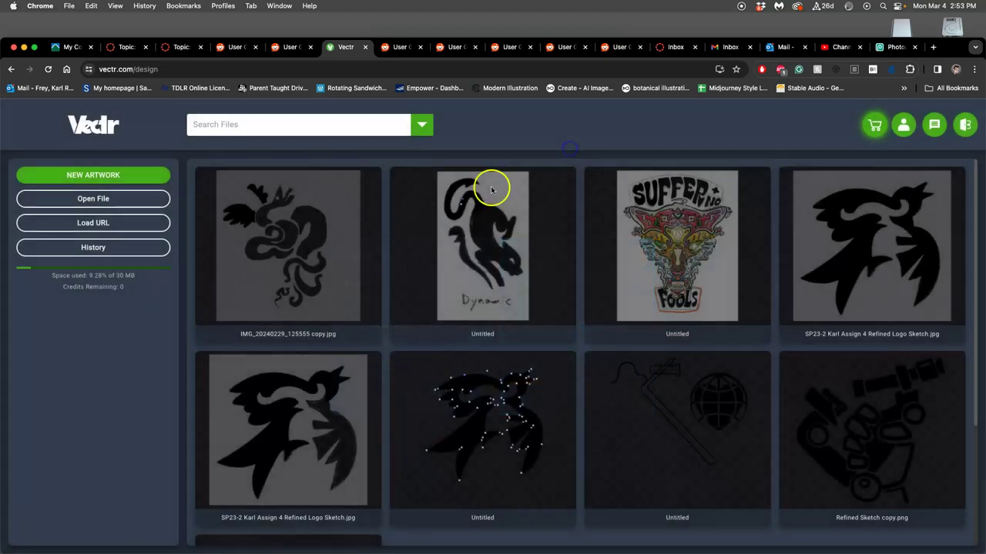
{"action": "left_click", "coordinate": [291, 240]}
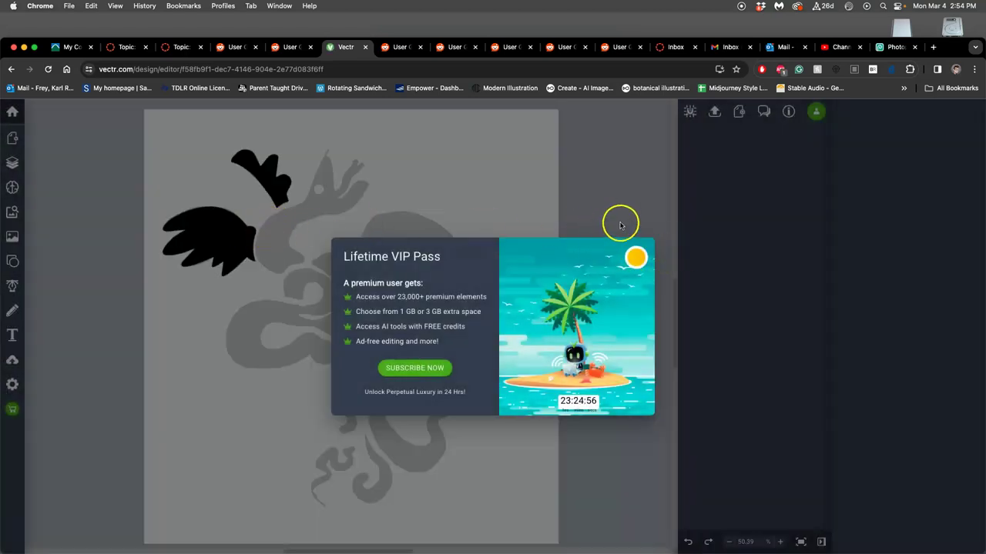
{"action": "left_click", "coordinate": [620, 222]}
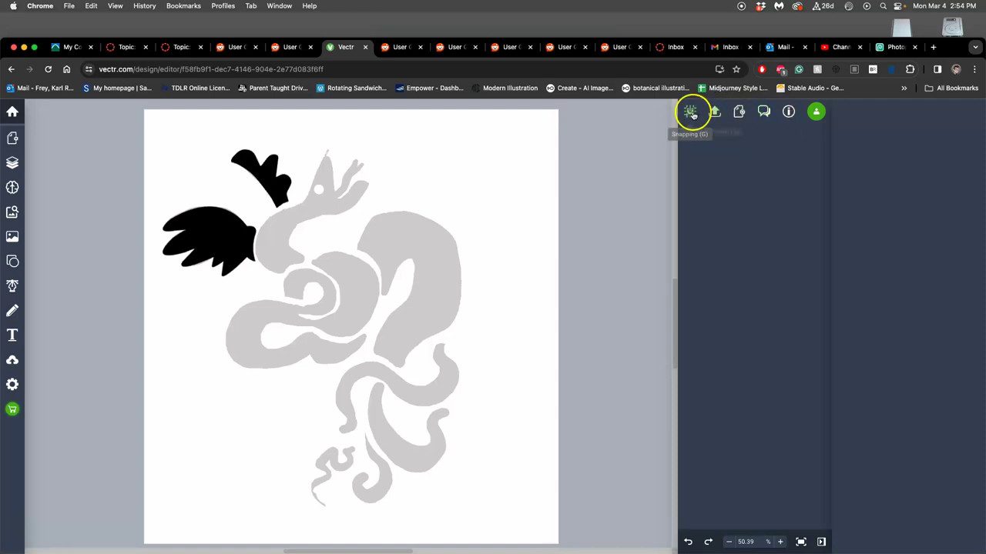
- Look through the Export panel's formats, units and embed options, closing the upgrade prompts
{"action": "left_click", "coordinate": [717, 113]}
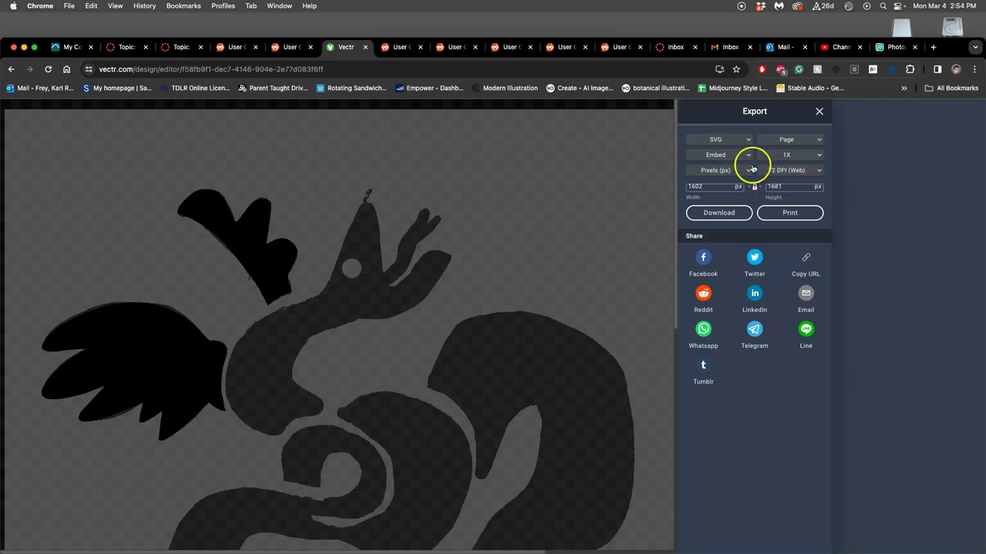
{"action": "left_click", "coordinate": [747, 141]}
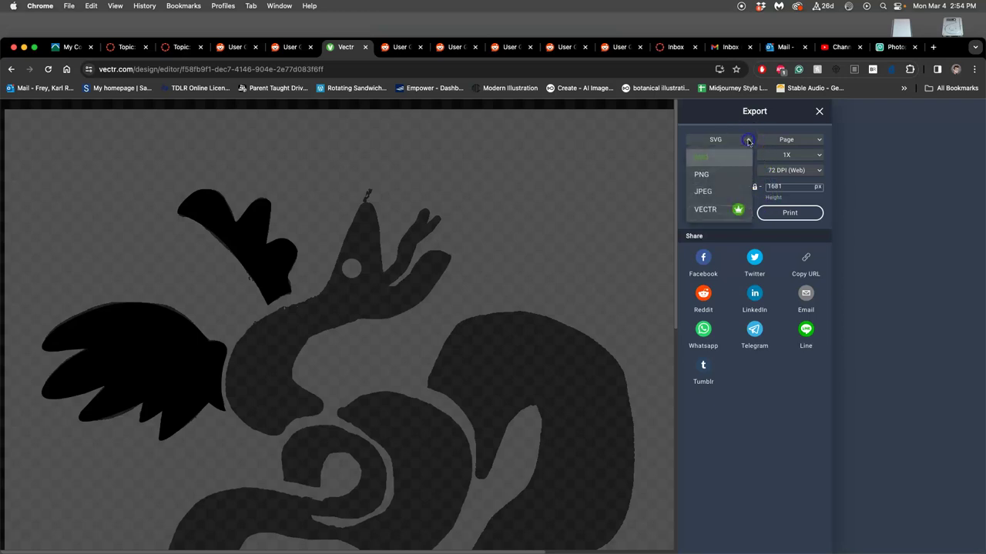
{"action": "left_click", "coordinate": [710, 211]}
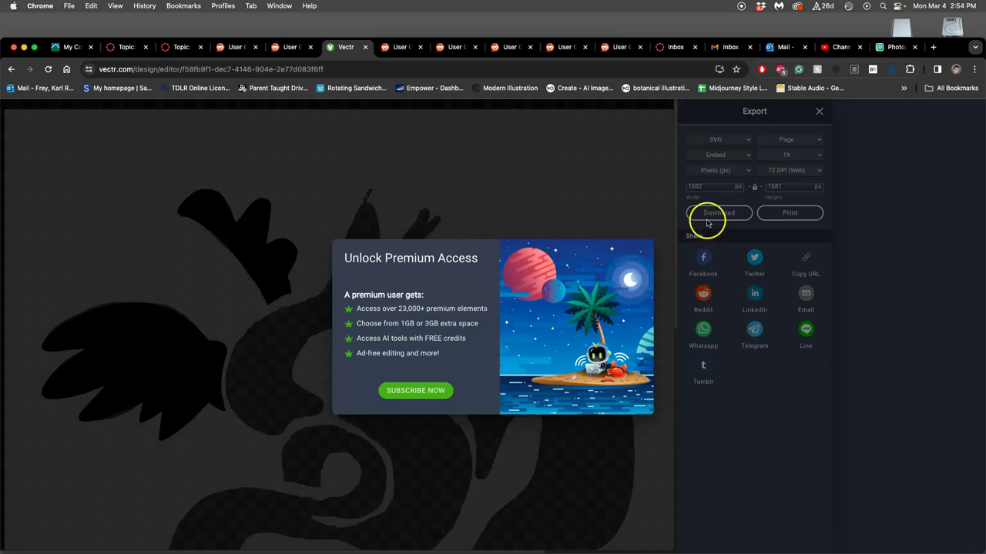
{"action": "left_click", "coordinate": [710, 221]}
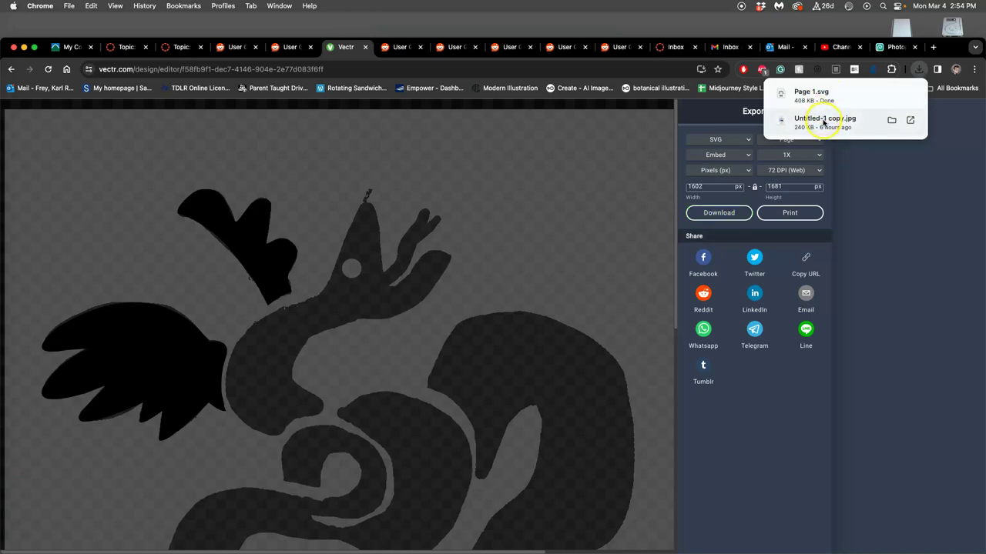
{"action": "left_click", "coordinate": [722, 171]}
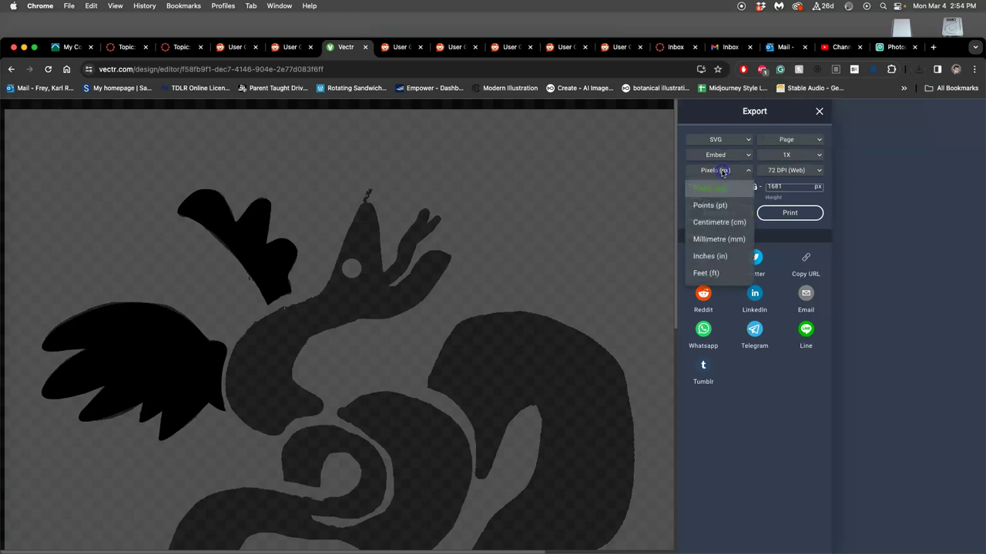
{"action": "left_click", "coordinate": [722, 136]}
{"action": "left_click", "coordinate": [716, 155]}
{"action": "left_click", "coordinate": [722, 150]}
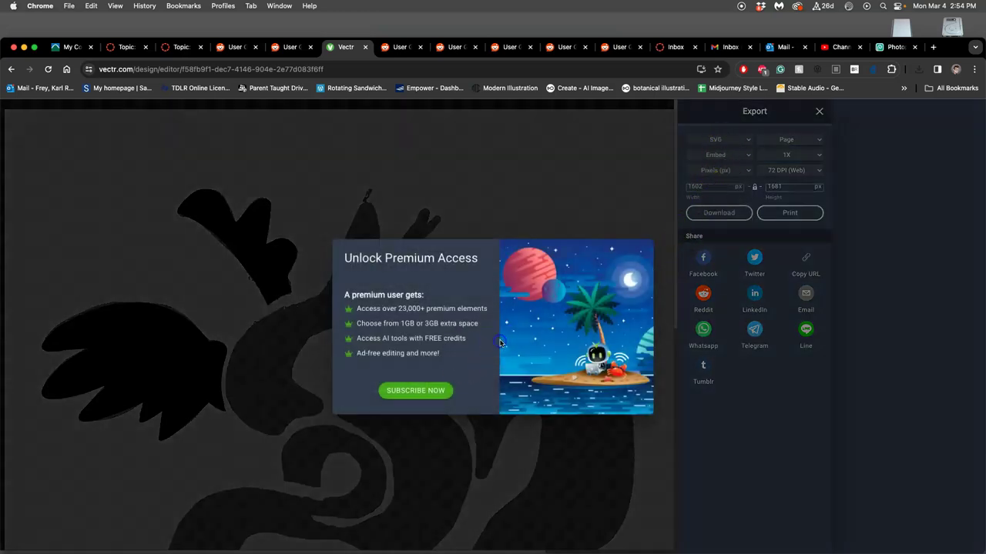
{"action": "left_click", "coordinate": [589, 206]}
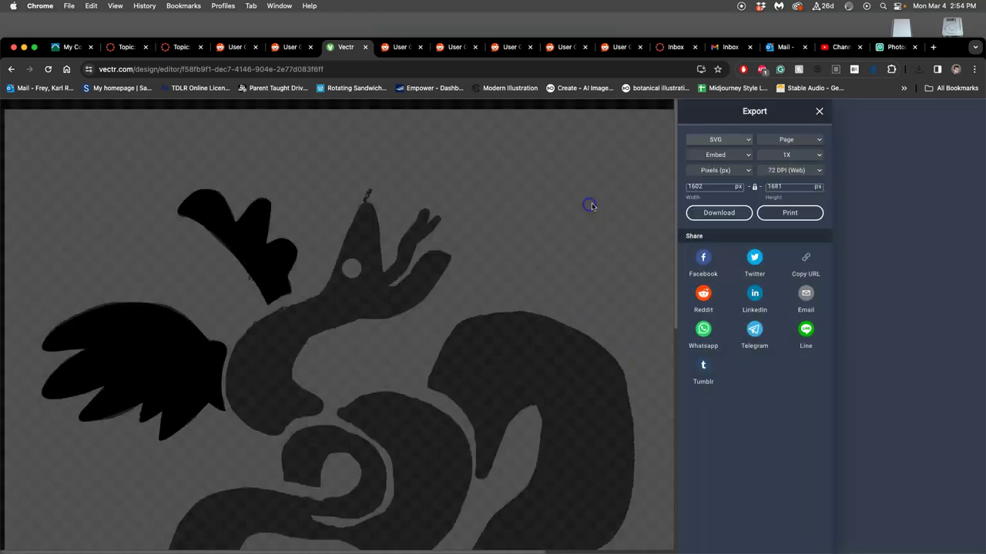
- Download the drawing as a 1602 × 1681 px SVG file
{"action": "left_click", "coordinate": [749, 139]}
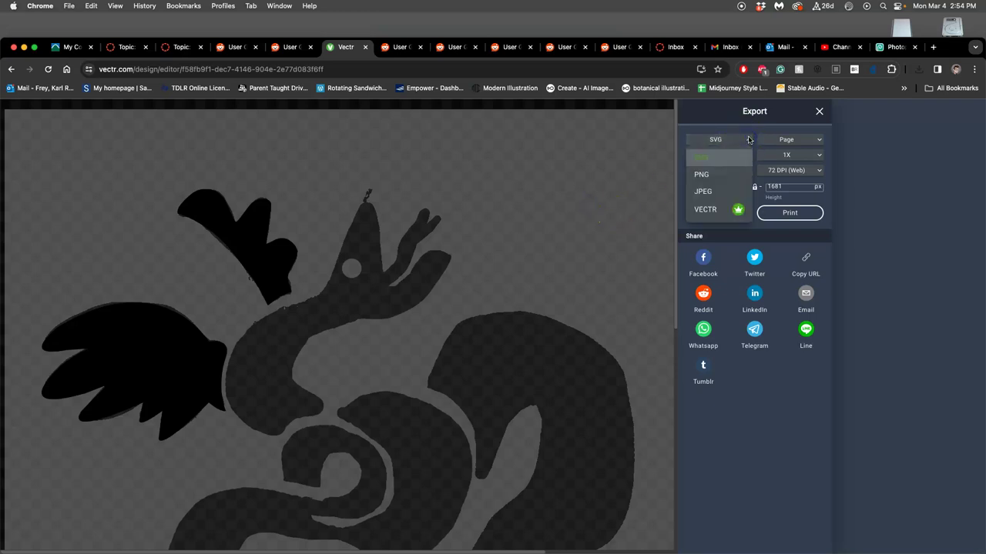
{"action": "left_click", "coordinate": [738, 211]}
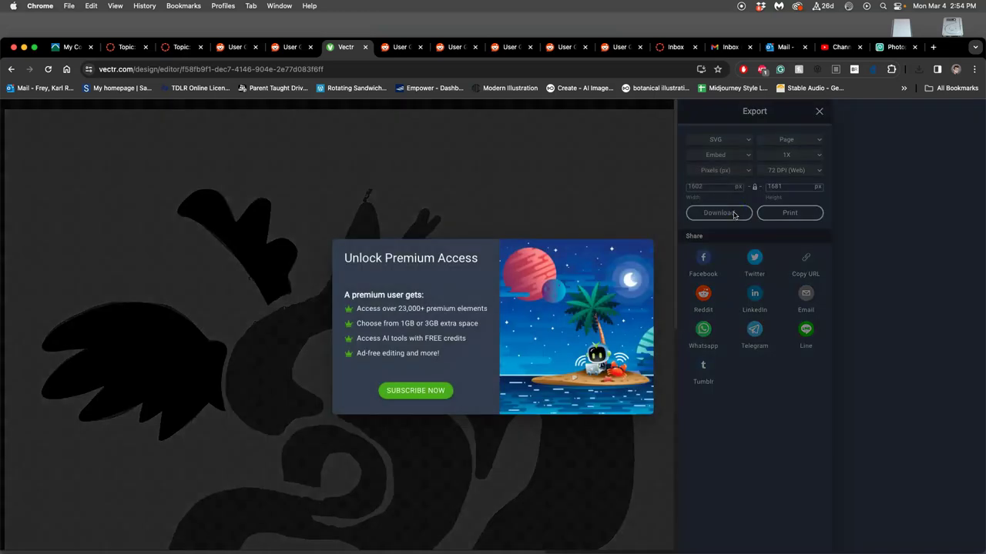
{"action": "left_click", "coordinate": [732, 214]}
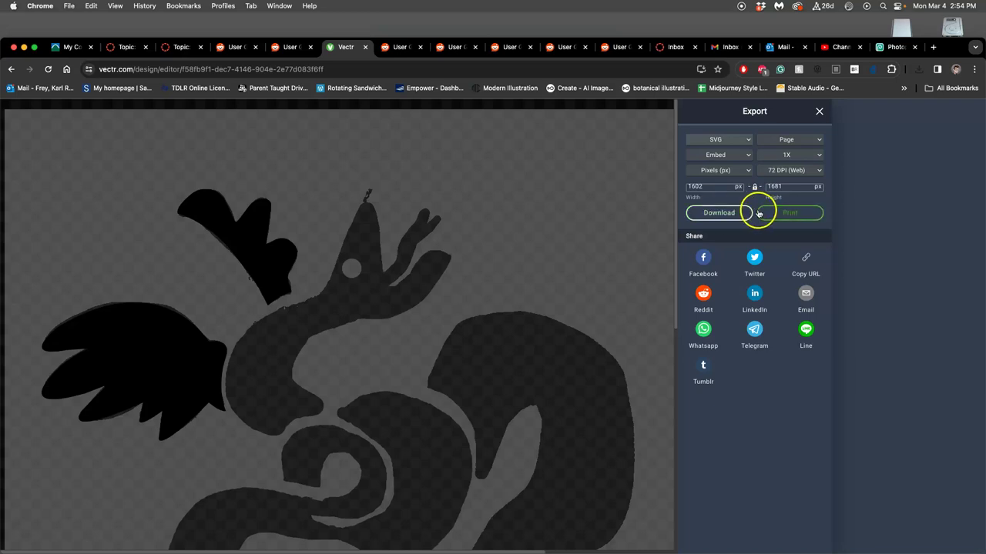
{"action": "left_click", "coordinate": [712, 212]}
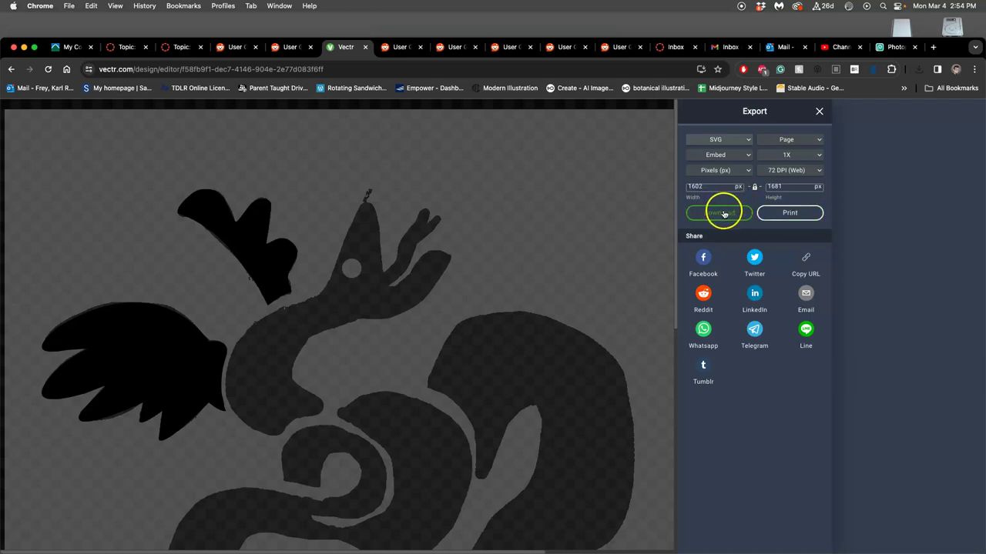
- Check Chrome's recent downloads and open the Downloads folder from the Dock
{"action": "left_click", "coordinate": [827, 117]}
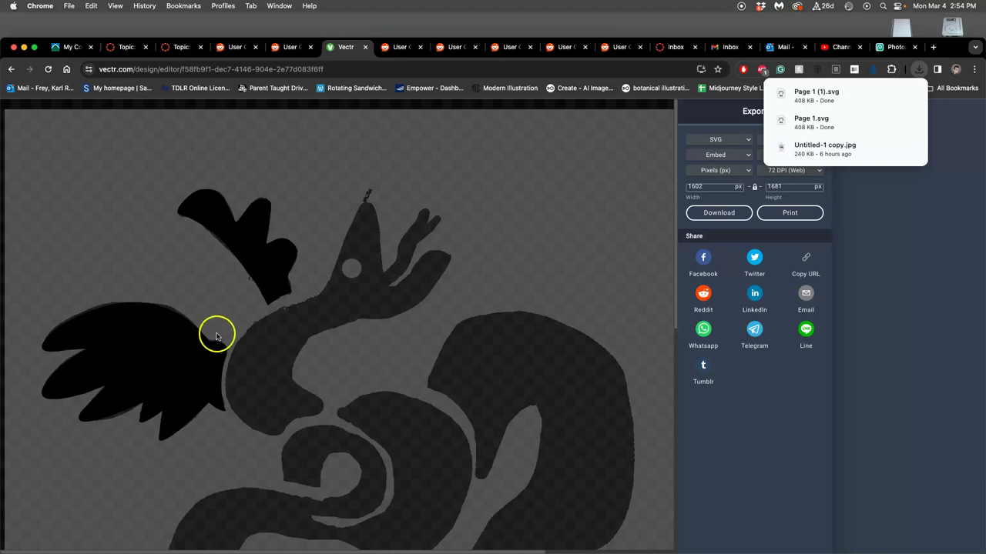
{"action": "left_click", "coordinate": [365, 328]}
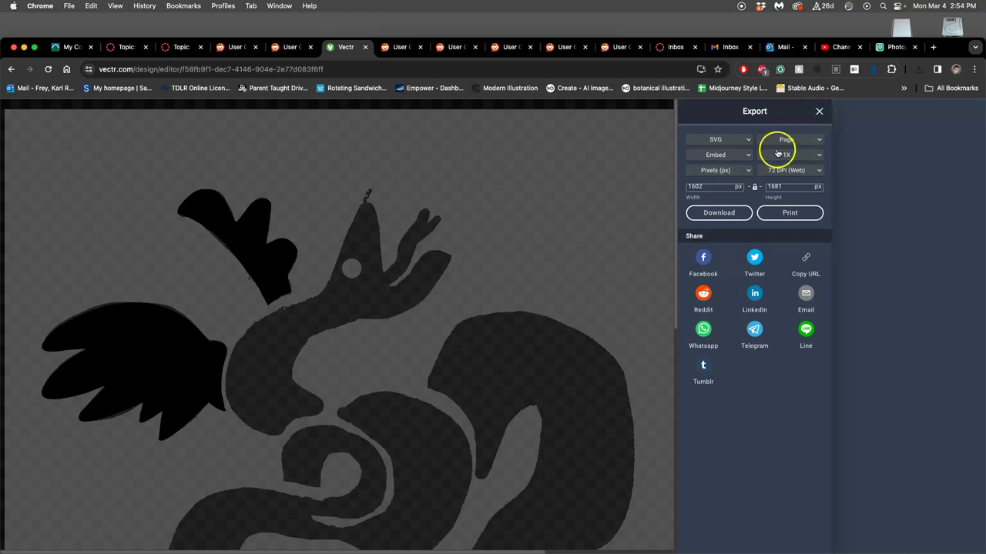
{"action": "left_click_drag", "start_coordinate": [946, 50], "coordinate": [978, 9]}
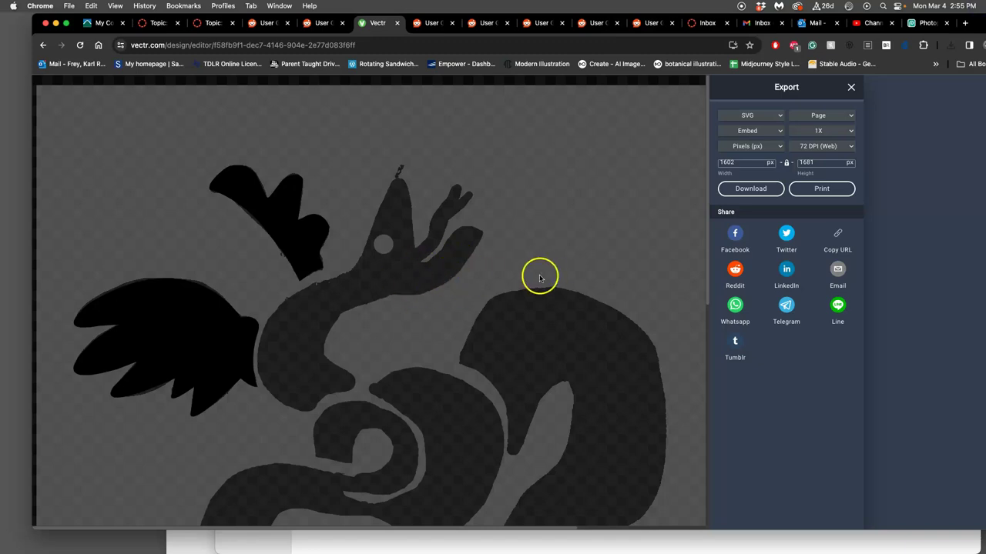
{"action": "mouse_move", "coordinate": [2, 308]}
{"action": "left_click", "coordinate": [15, 469]}
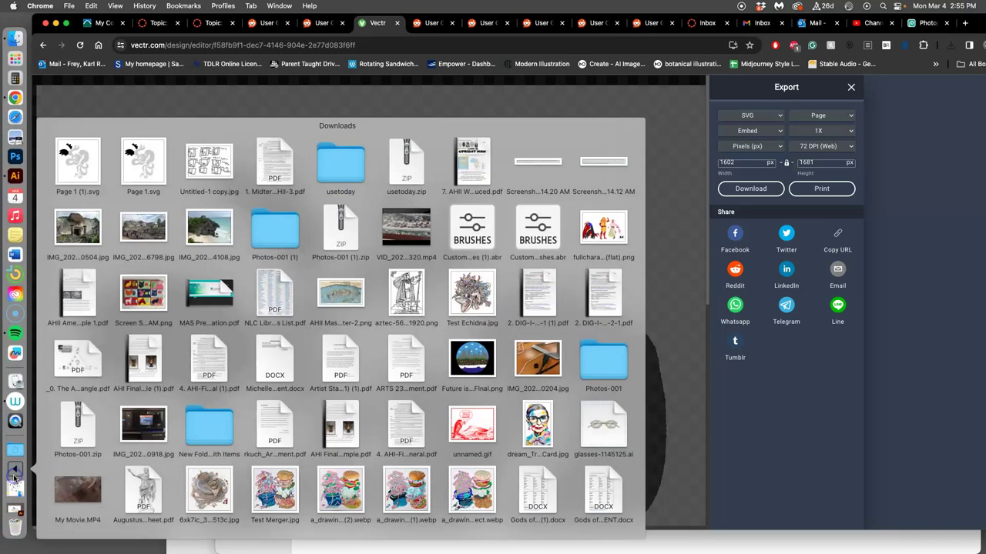
- Open Page 1 (1).svg in Illustrator and toggle the sketch sublayer's visibility to check the wings
{"action": "left_click", "coordinate": [127, 164]}
{"action": "scroll", "coordinate": [409, 296], "scroll_direction": "up", "scroll_amount": 3}
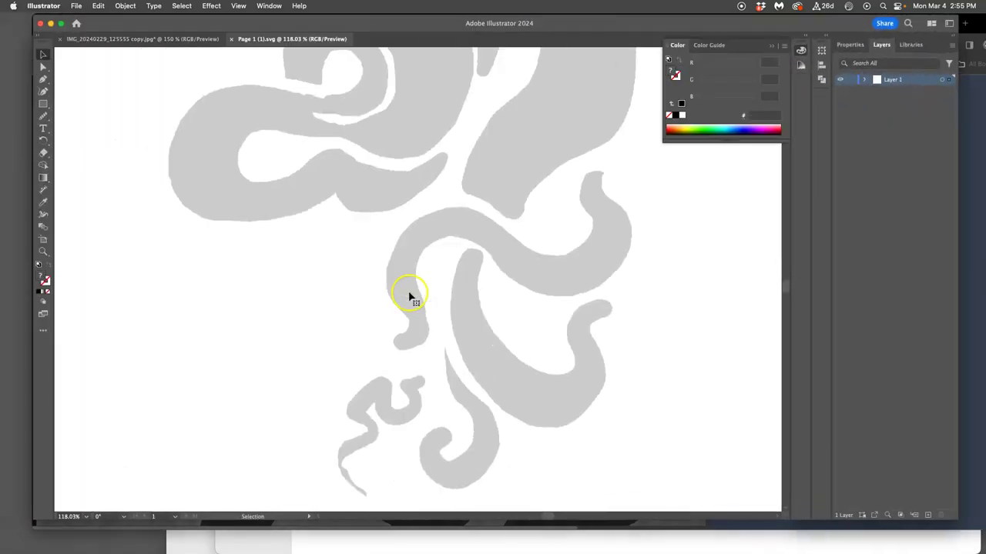
{"action": "scroll", "coordinate": [409, 296], "scroll_direction": "up", "scroll_amount": 5}
{"action": "scroll", "coordinate": [409, 296], "scroll_direction": "up", "scroll_amount": 2}
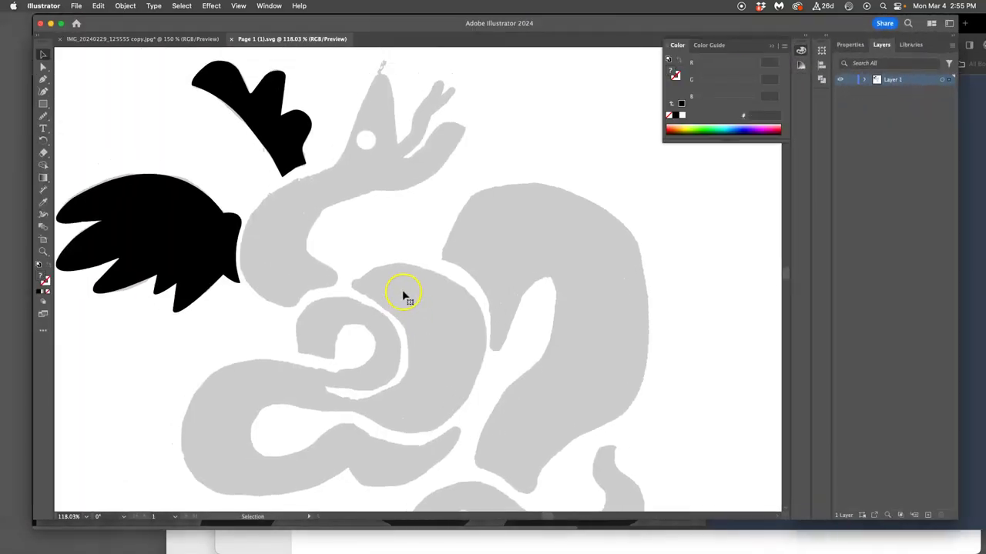
{"action": "left_click", "coordinate": [859, 80]}
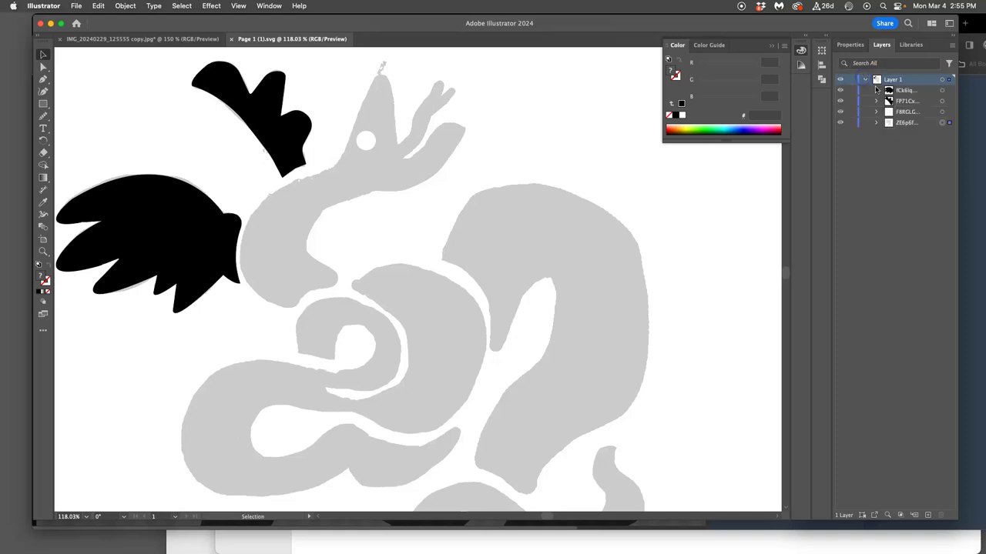
{"action": "left_click", "coordinate": [841, 123]}
{"action": "left_click", "coordinate": [841, 122]}
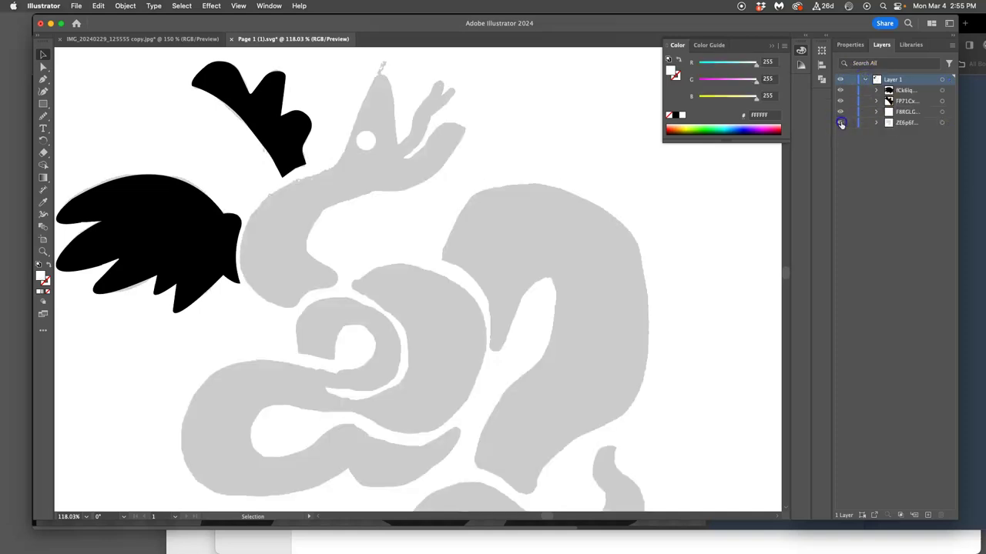
- Close the SVG and sketch documents without saving
{"action": "left_click", "coordinate": [40, 24]}
{"action": "left_click", "coordinate": [499, 294]}
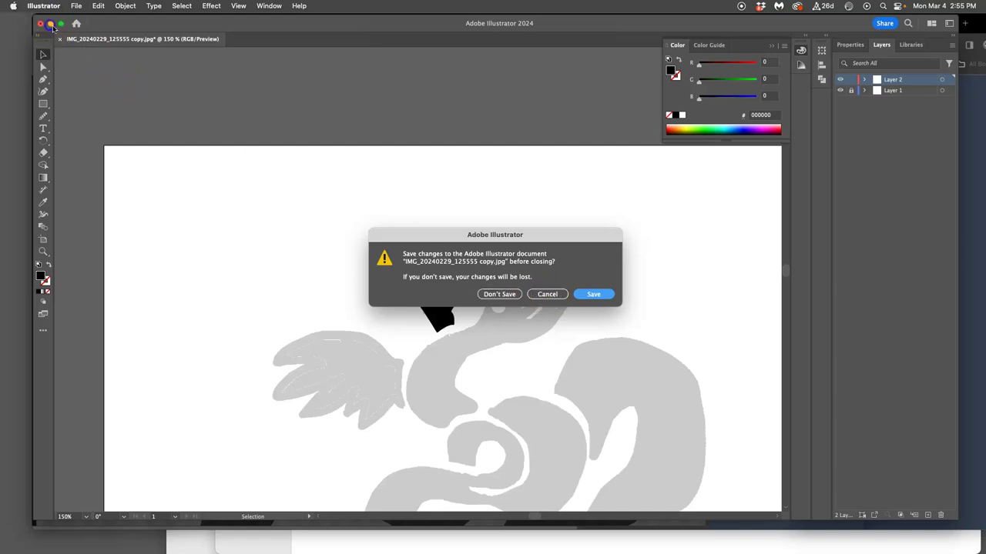
{"action": "left_click", "coordinate": [499, 294]}
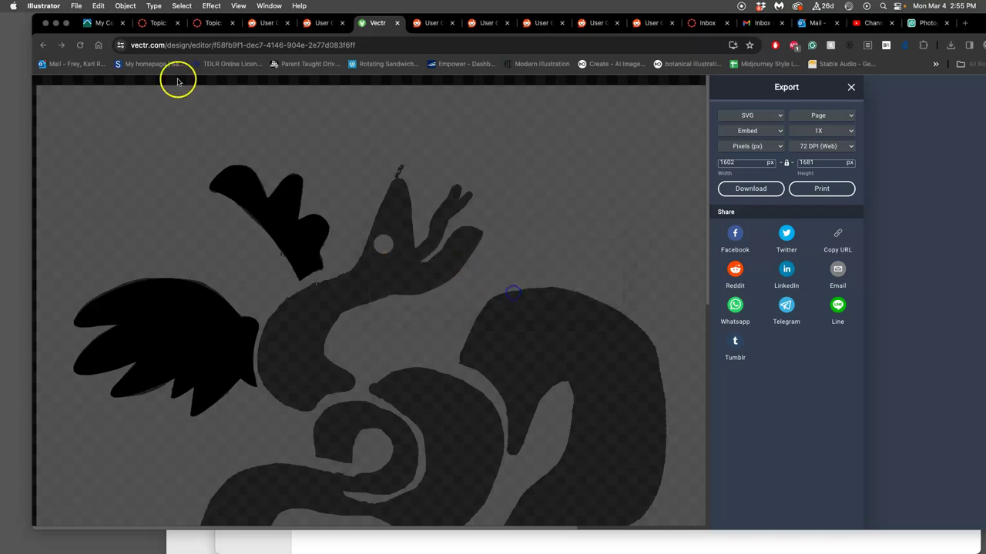
- Close the Export settings and go to the Vectr file dashboard, dismissing the VIP popup
{"action": "left_click", "coordinate": [423, 197]}
{"action": "left_click", "coordinate": [852, 88]}
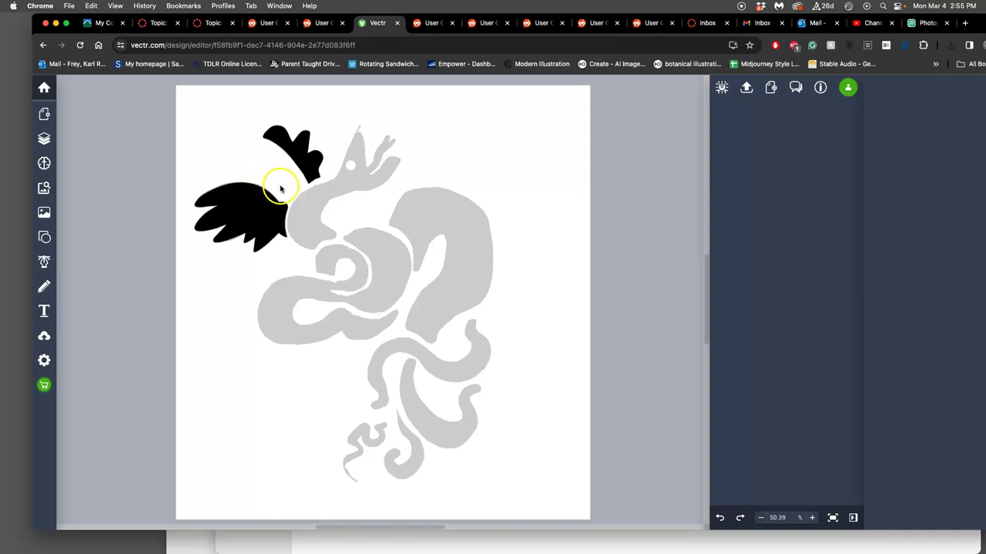
{"action": "scroll", "coordinate": [281, 189], "scroll_direction": "up", "scroll_amount": 3}
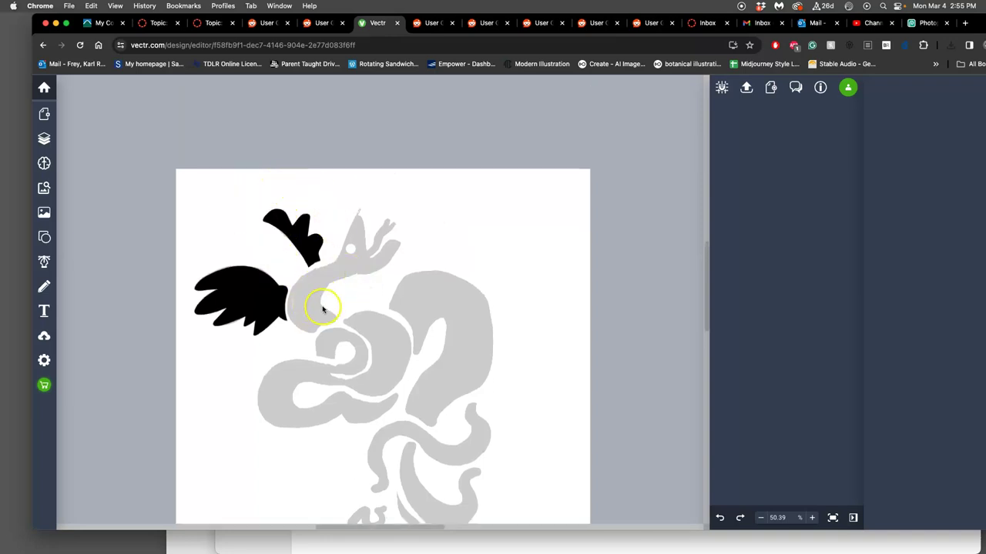
{"action": "left_click", "coordinate": [44, 88]}
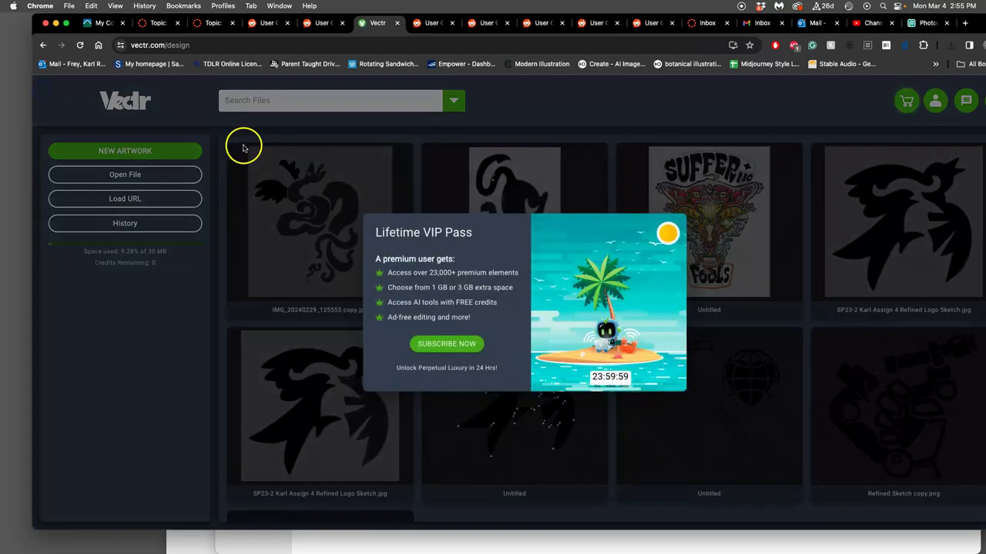
{"action": "left_click", "coordinate": [613, 199]}
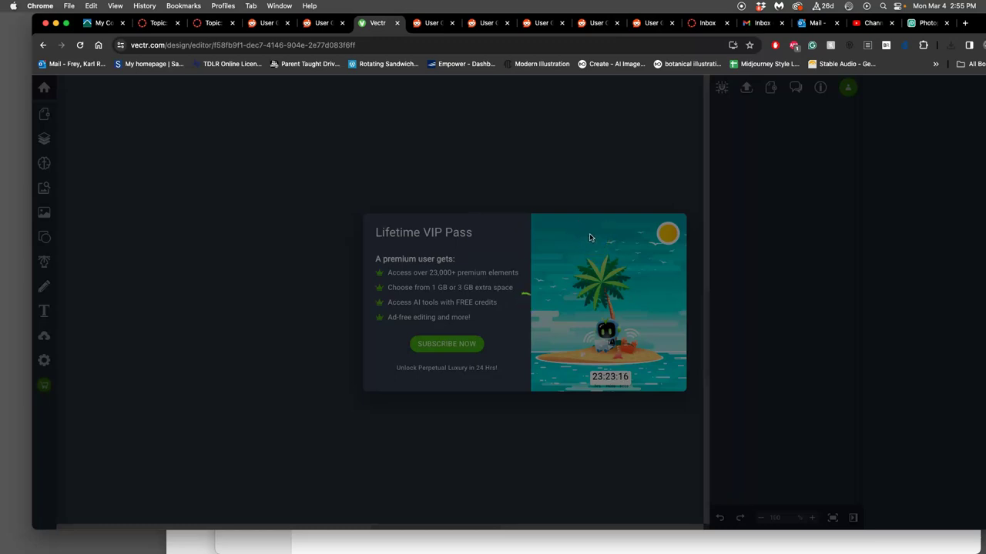
{"action": "left_click", "coordinate": [613, 204]}
- Reopen the IMG_20240229_125555 copy.jpg design in the editor, dismissing the VIP popups
{"action": "left_click", "coordinate": [43, 45]}
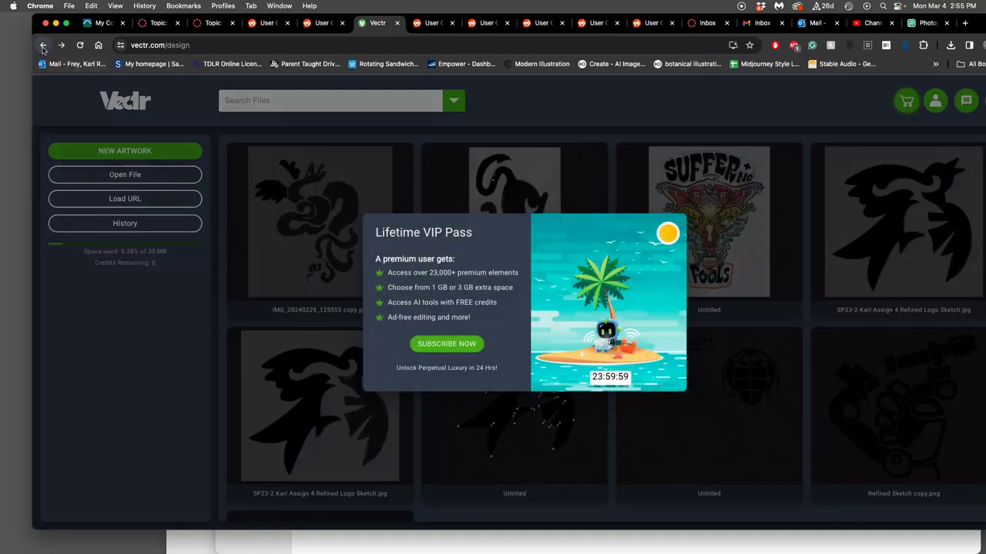
{"action": "left_click", "coordinate": [318, 221]}
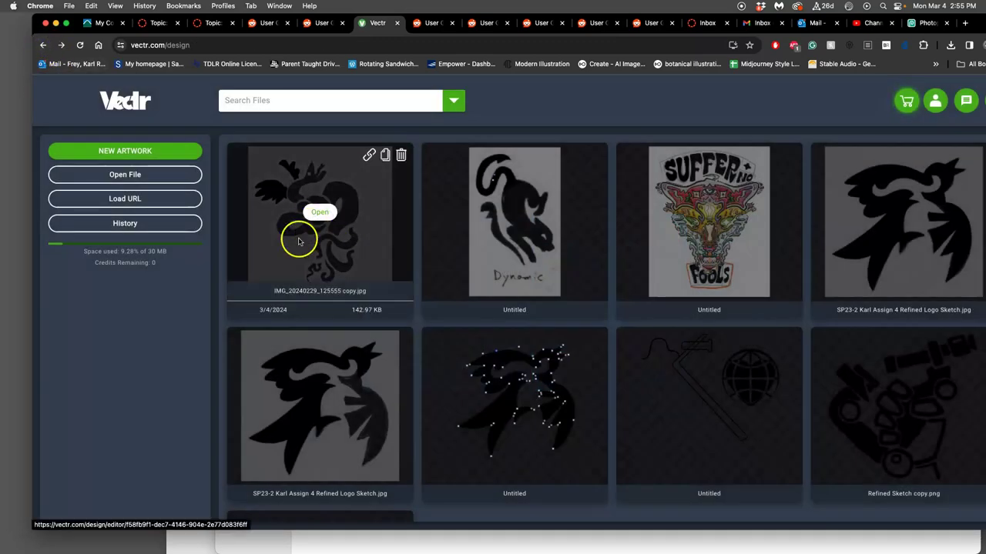
{"action": "left_click", "coordinate": [301, 239]}
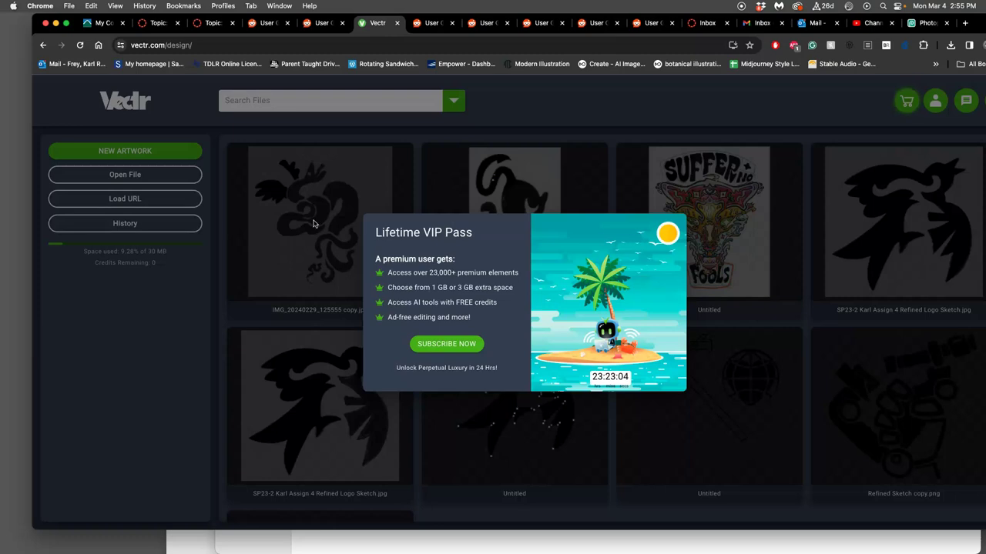
{"action": "left_click", "coordinate": [312, 222]}
{"action": "left_click", "coordinate": [317, 215]}
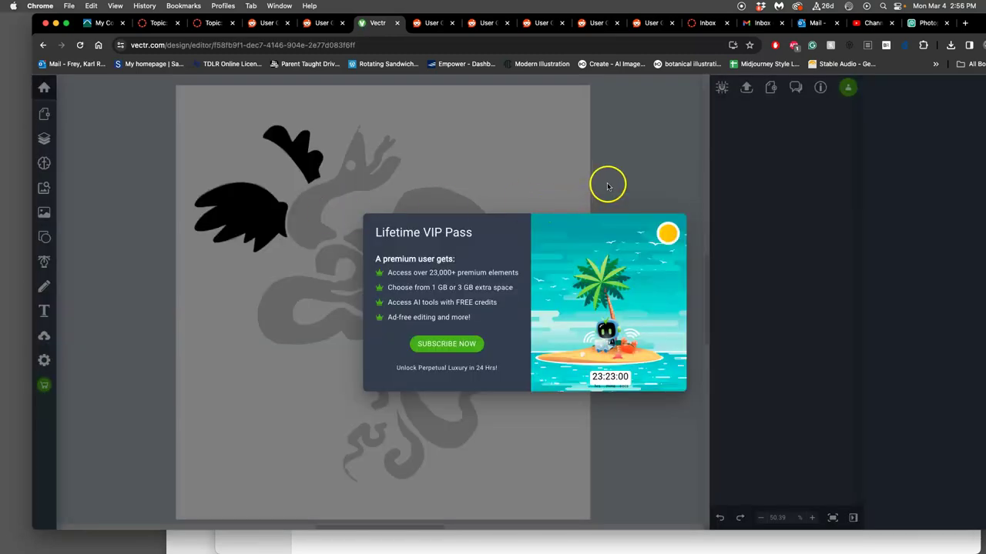
{"action": "left_click", "coordinate": [606, 186]}
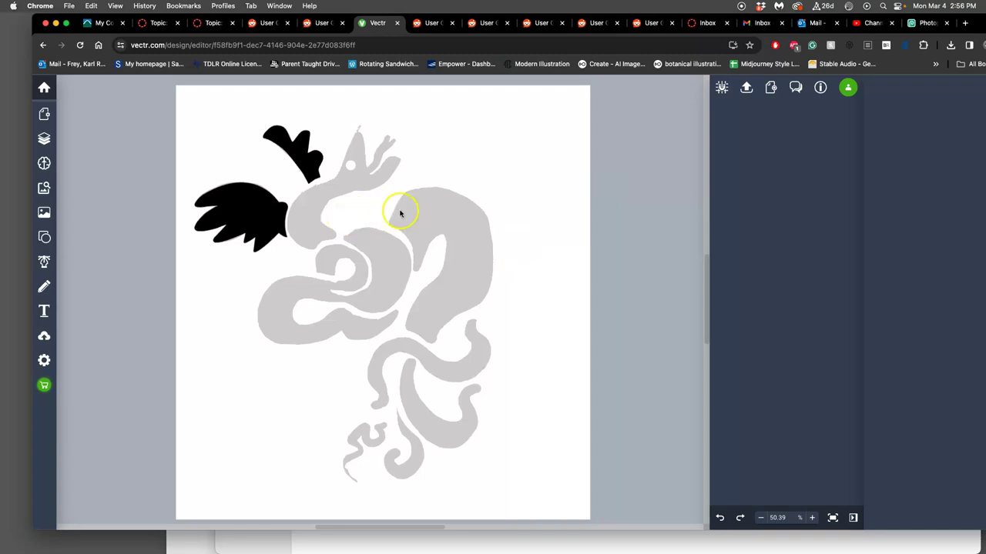
{"action": "scroll", "coordinate": [400, 214], "scroll_direction": "up", "scroll_amount": 4}
{"action": "scroll", "coordinate": [345, 210], "scroll_direction": "down", "scroll_amount": 1}
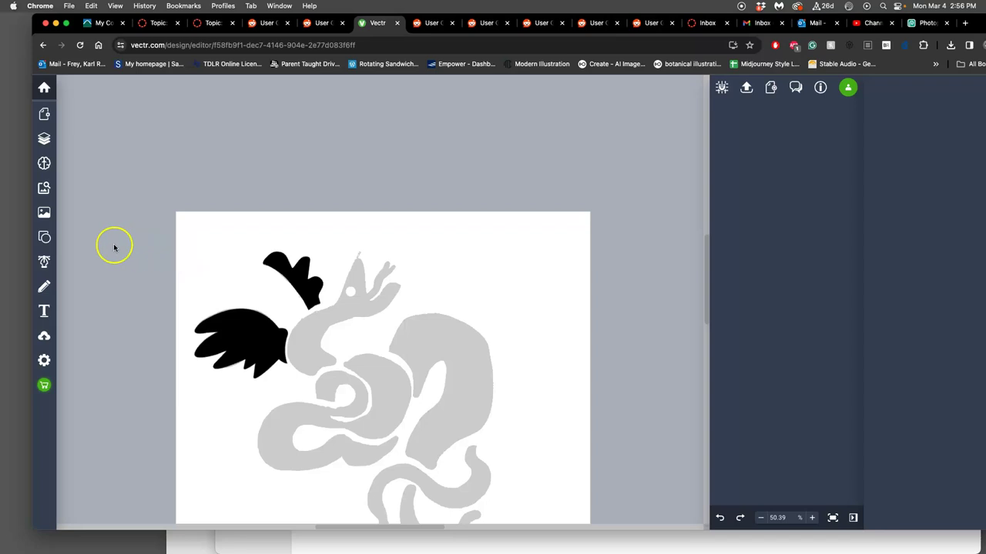
- Open the r/Vectrlabs User Guide post '18 - Drawing Paths (Part 2)' from the contents page
{"action": "left_click", "coordinate": [319, 22]}
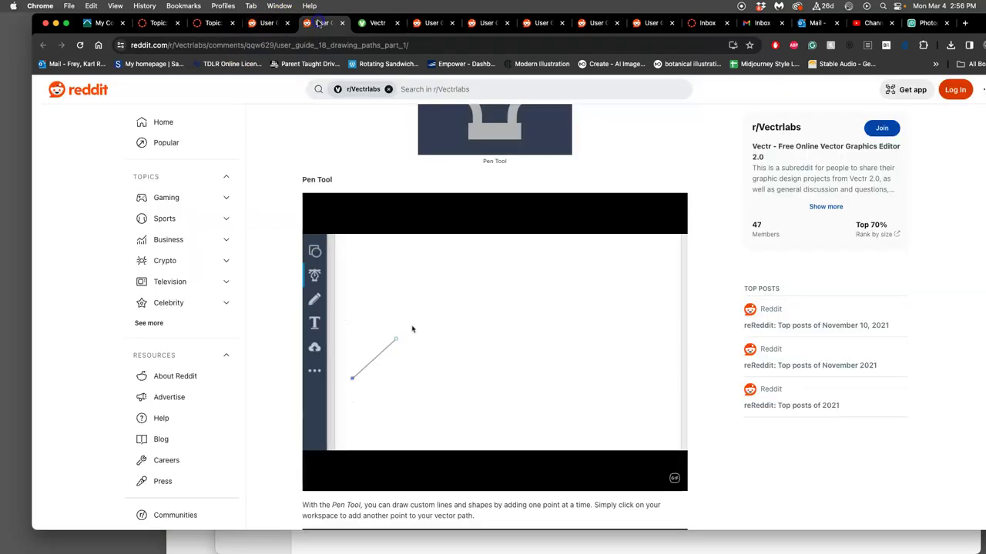
{"action": "left_click", "coordinate": [268, 23]}
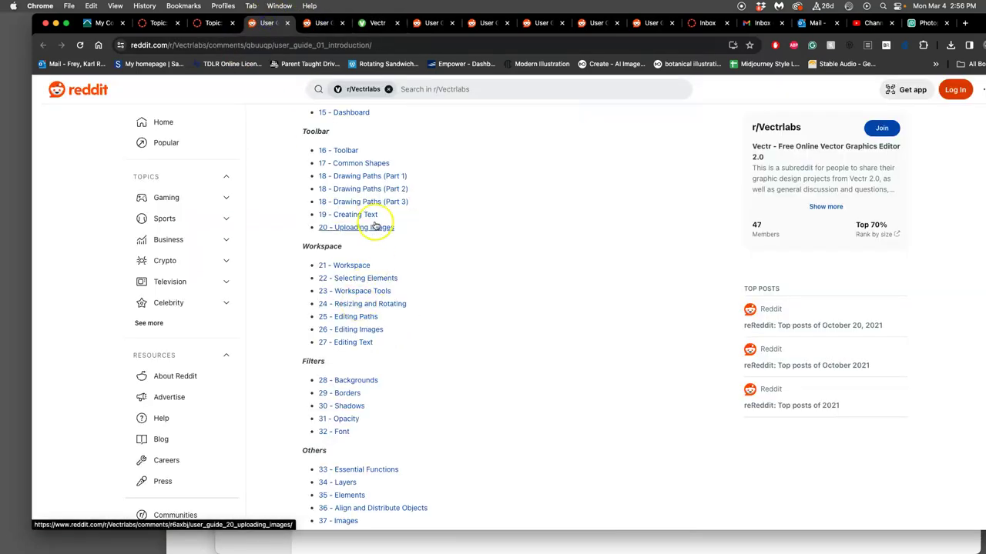
{"action": "left_click", "coordinate": [354, 193]}
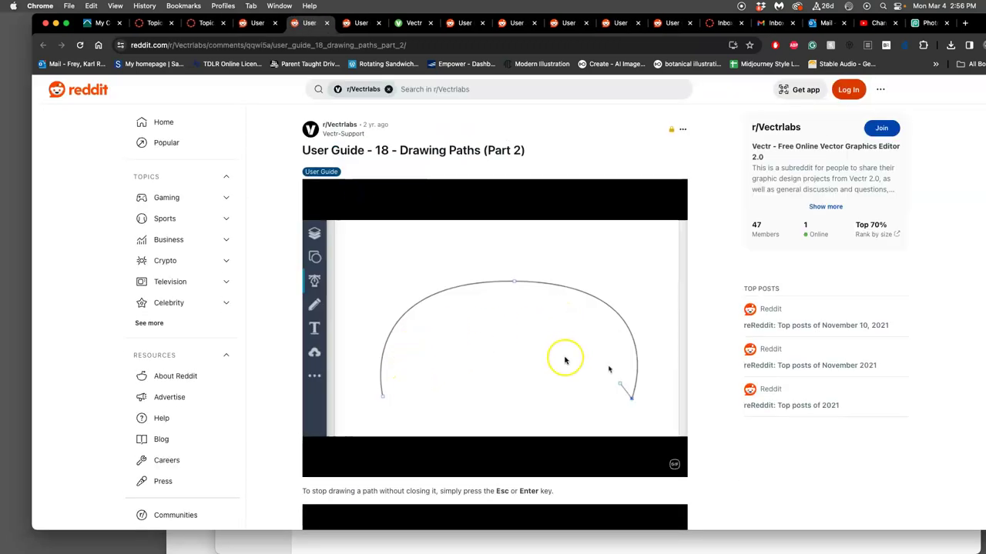
- Read through the post's tips on stopping, closing and adding anchor points
{"action": "scroll", "coordinate": [565, 359], "scroll_direction": "down", "scroll_amount": 3}
{"action": "scroll", "coordinate": [566, 359], "scroll_direction": "down", "scroll_amount": 1}
{"action": "scroll", "coordinate": [564, 360], "scroll_direction": "down", "scroll_amount": 2}
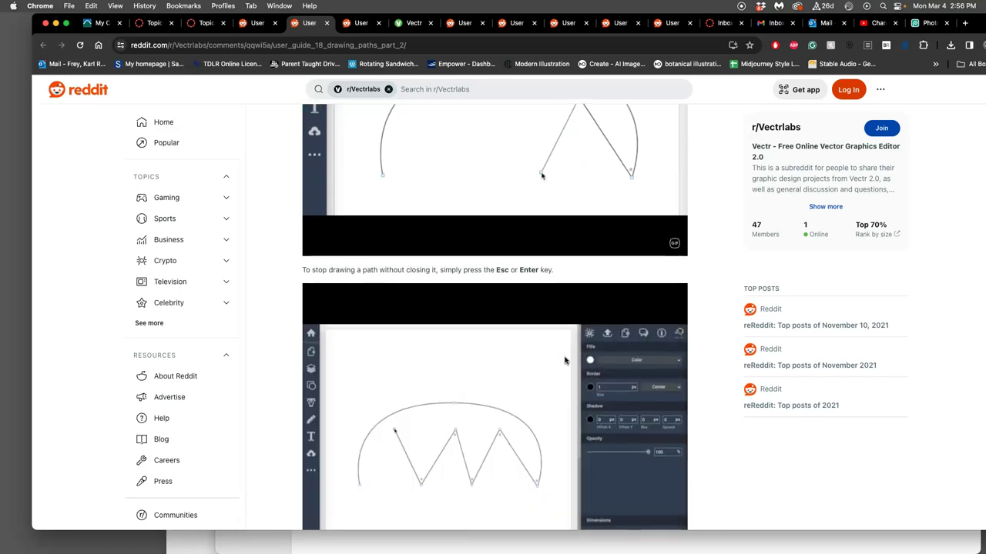
{"action": "scroll", "coordinate": [564, 360], "scroll_direction": "down", "scroll_amount": 6}
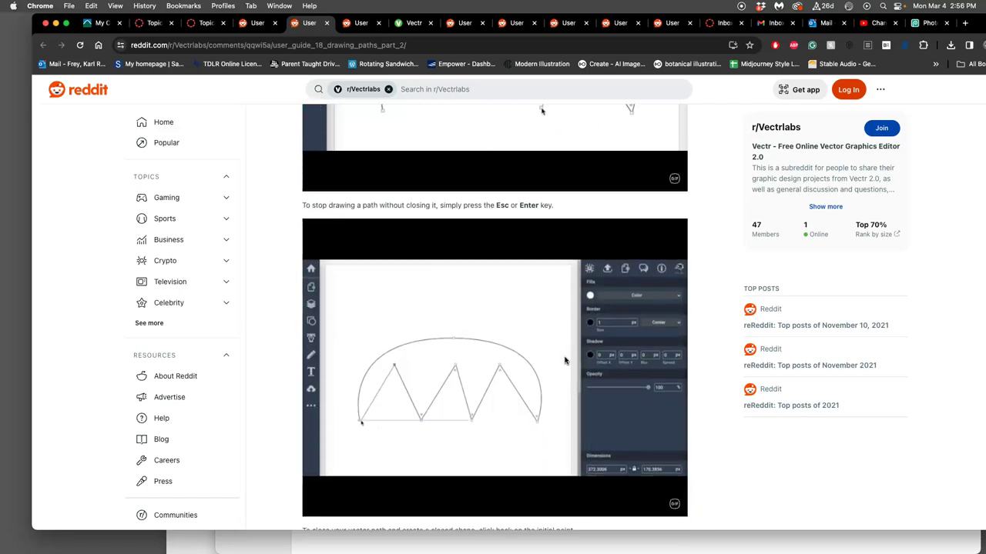
{"action": "scroll", "coordinate": [529, 368], "scroll_direction": "down", "scroll_amount": 1}
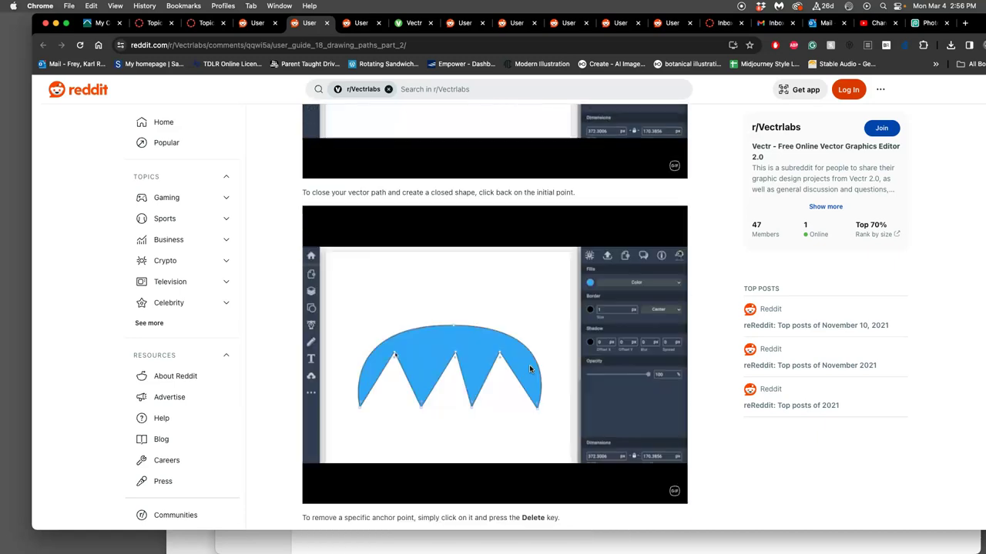
{"action": "scroll", "coordinate": [529, 369], "scroll_direction": "down", "scroll_amount": 10}
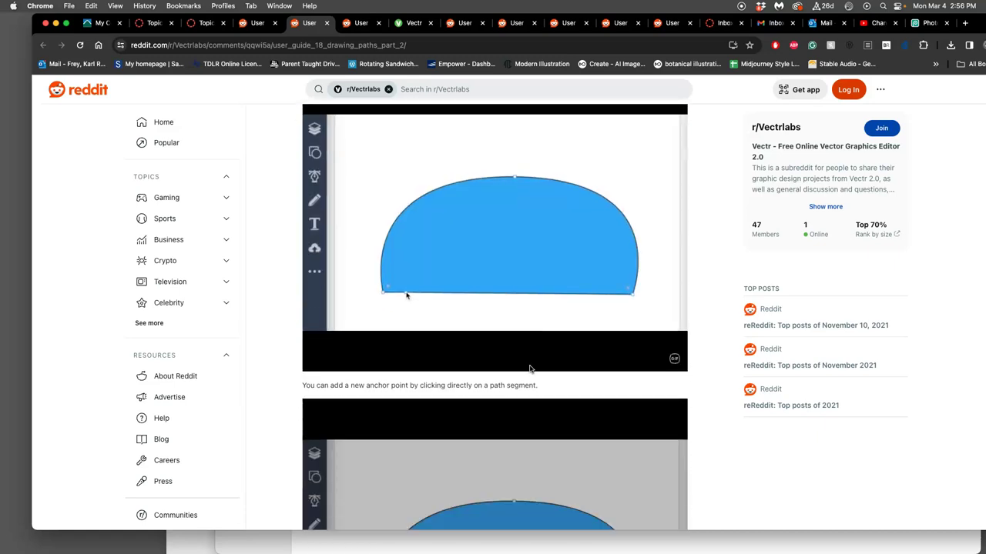
{"action": "scroll", "coordinate": [529, 369], "scroll_direction": "down", "scroll_amount": 8}
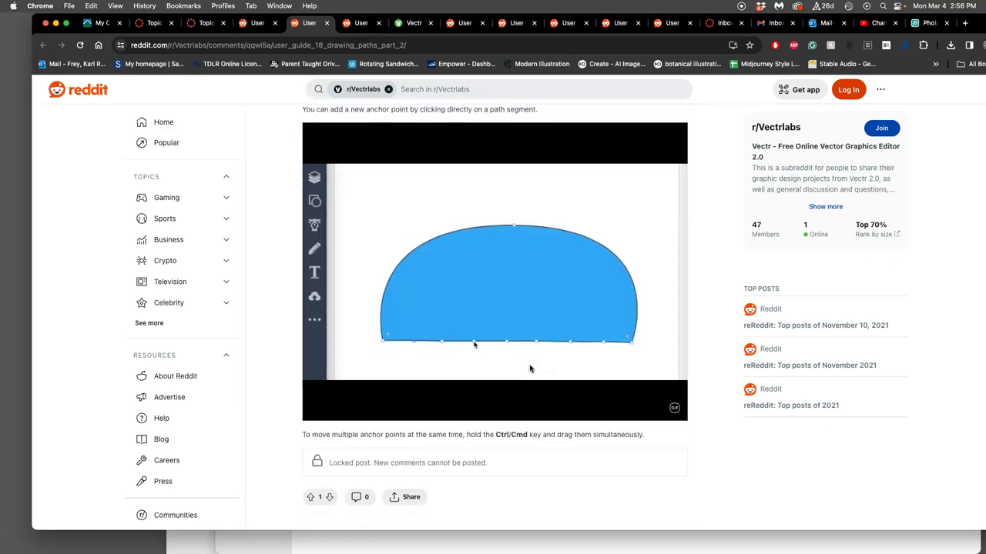